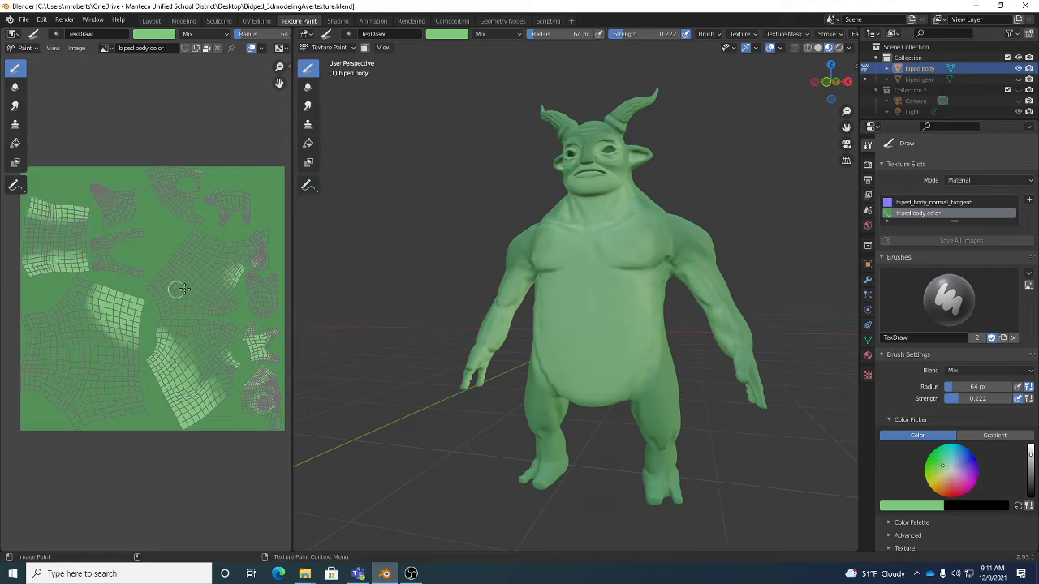
- Switch the image editor's mode to View and back to Paint
{"action": "left_click", "coordinate": [24, 48]}
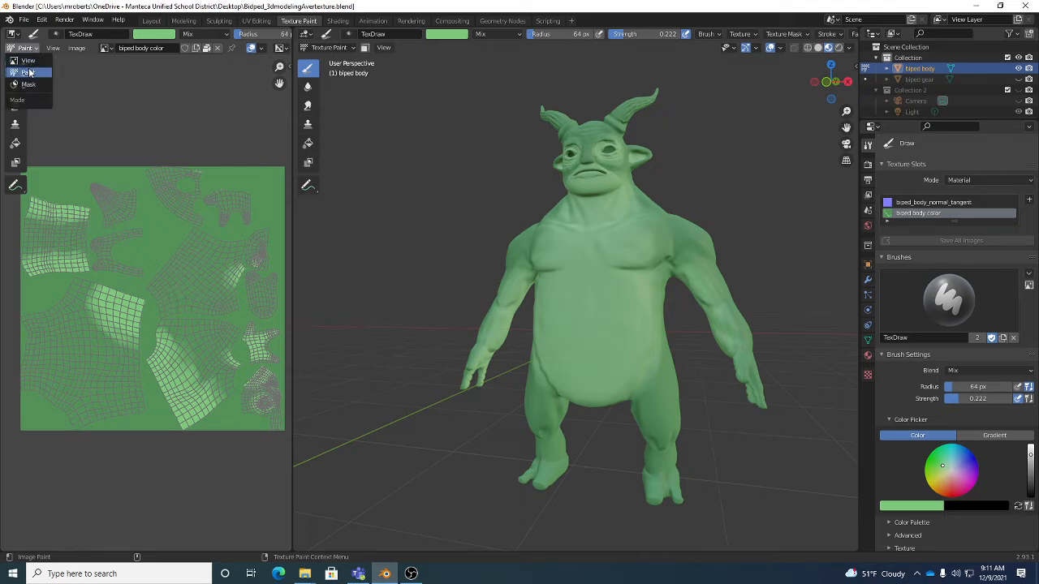
{"action": "left_click", "coordinate": [29, 63]}
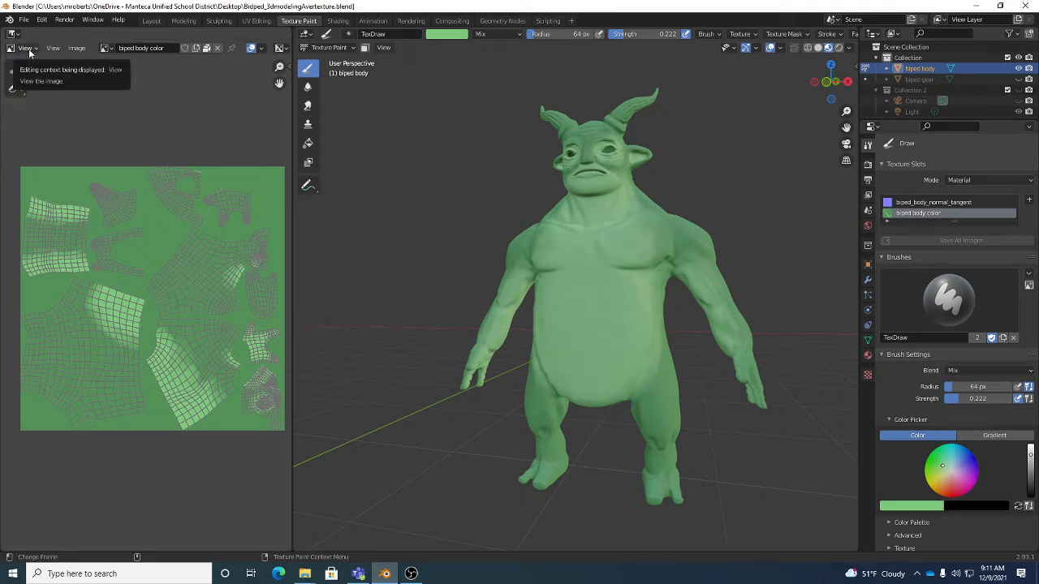
{"action": "left_click", "coordinate": [25, 48]}
{"action": "left_click", "coordinate": [29, 73]}
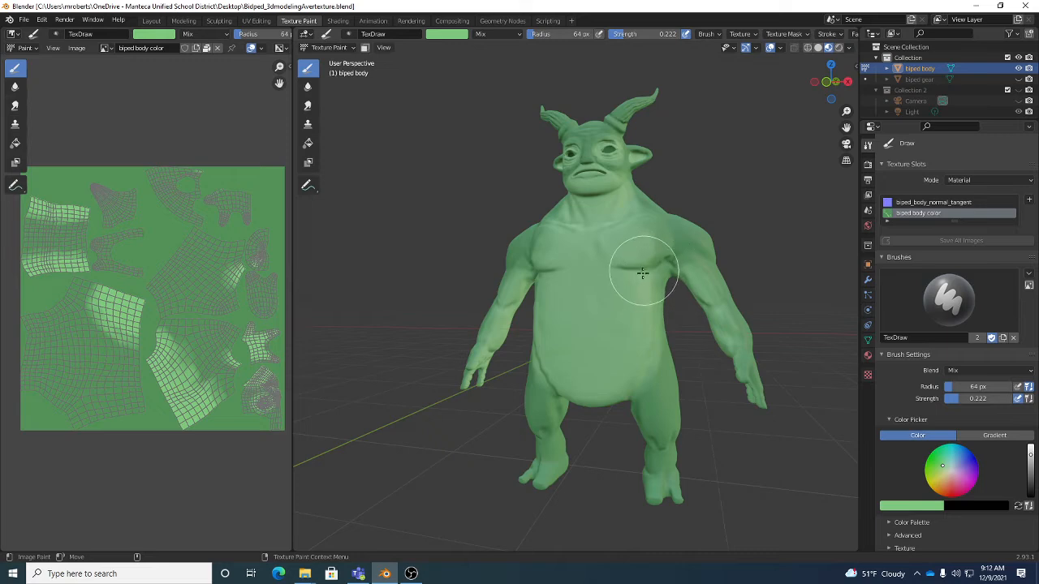
- Widen the 3D viewport by shrinking the image editor to a narrow strip
{"action": "mouse_move", "coordinate": [689, 297]}
{"action": "middle_mouse_down"}
{"action": "mouse_move", "coordinate": [638, 309]}
{"action": "mouse_move", "coordinate": [624, 258]}
{"action": "middle_mouse_up"}
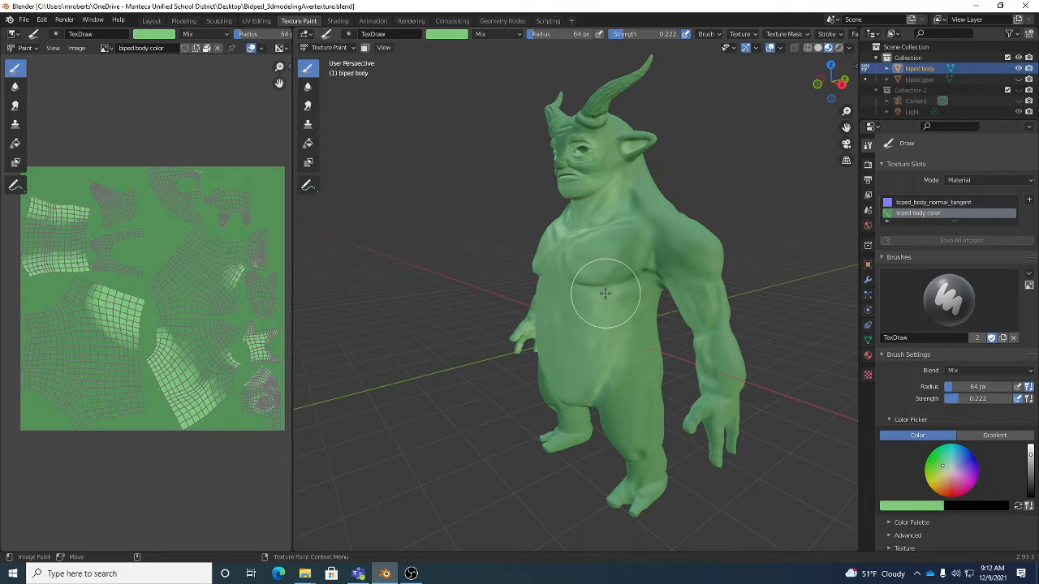
{"action": "mouse_move", "coordinate": [608, 297]}
{"action": "middle_mouse_down"}
{"action": "mouse_move", "coordinate": [631, 307]}
{"action": "mouse_move", "coordinate": [642, 265]}
{"action": "mouse_move", "coordinate": [642, 308]}
{"action": "mouse_move", "coordinate": [608, 255]}
{"action": "middle_mouse_up"}
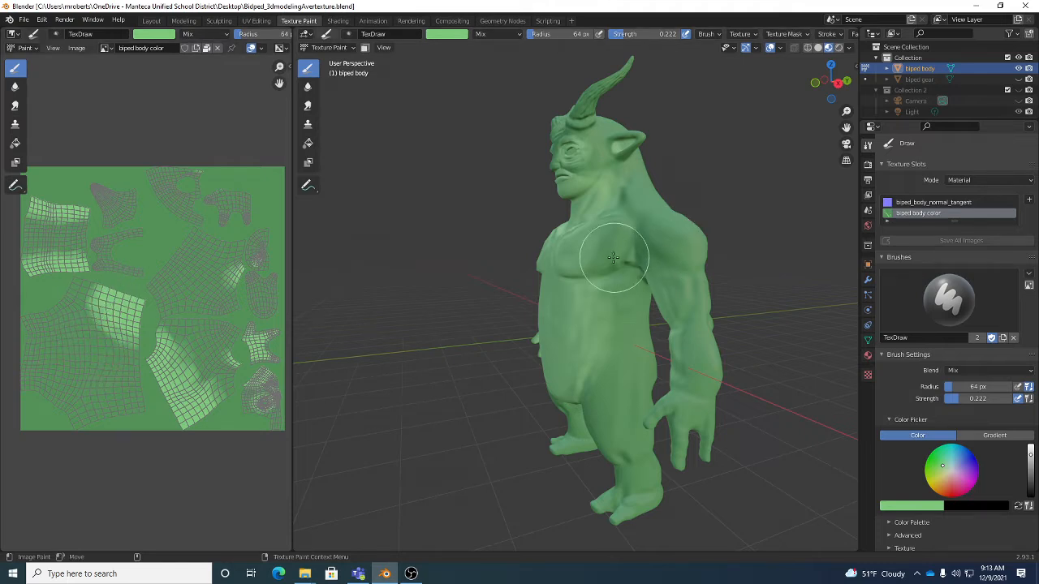
{"action": "middle_click_drag", "start_coordinate": [614, 290], "coordinate": [652, 250]}
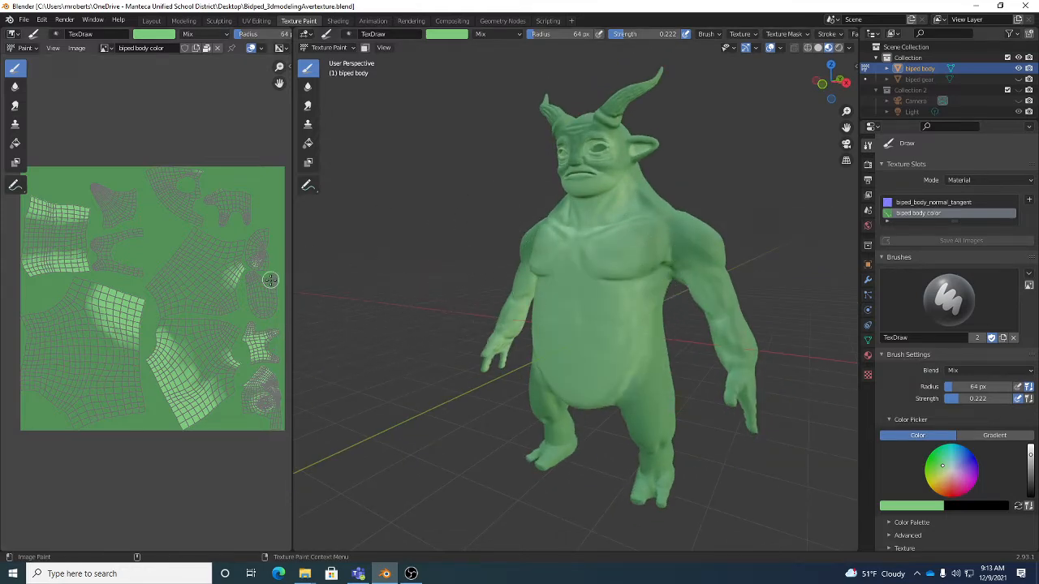
{"action": "left_click_drag", "start_coordinate": [291, 286], "coordinate": [102, 286]}
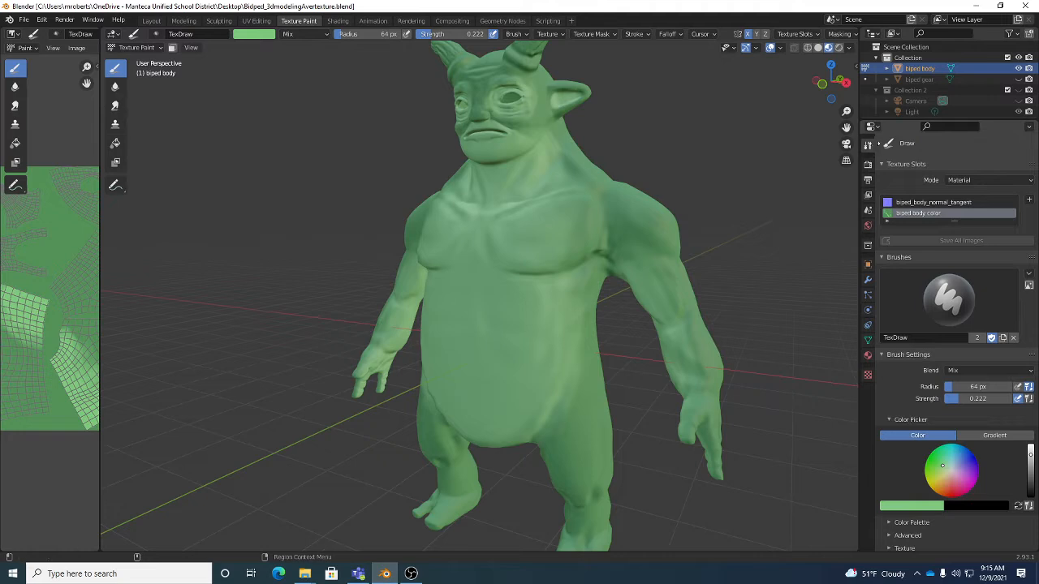
- Make the biped body color texture slot the paint target and set the brush radius to 56 px
{"action": "left_click", "coordinate": [930, 203]}
{"action": "left_click", "coordinate": [931, 214]}
{"action": "scroll", "coordinate": [981, 226], "scroll_direction": "down", "scroll_amount": 3}
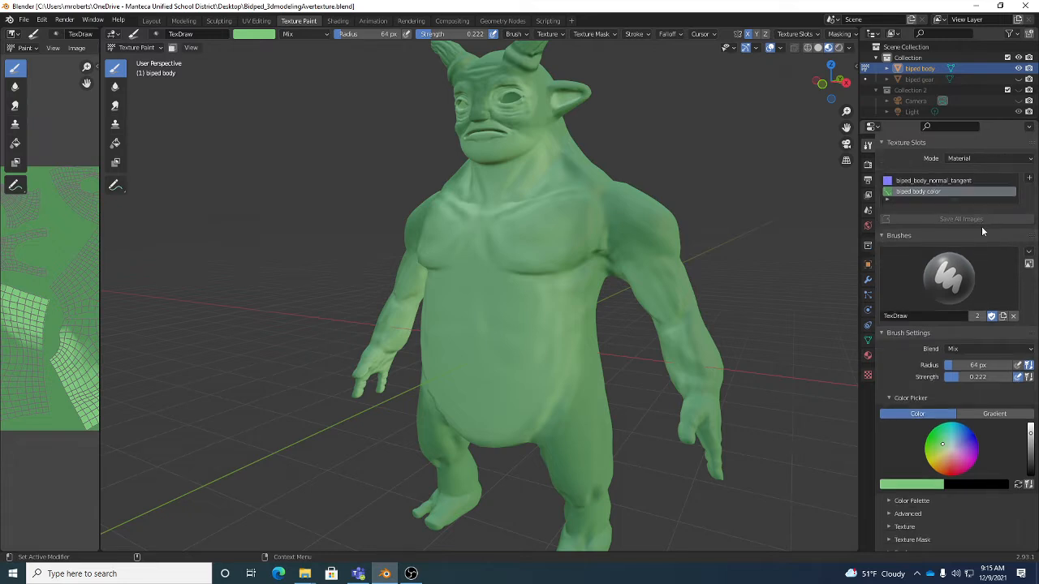
{"action": "scroll", "coordinate": [967, 283], "scroll_direction": "down", "scroll_amount": 2}
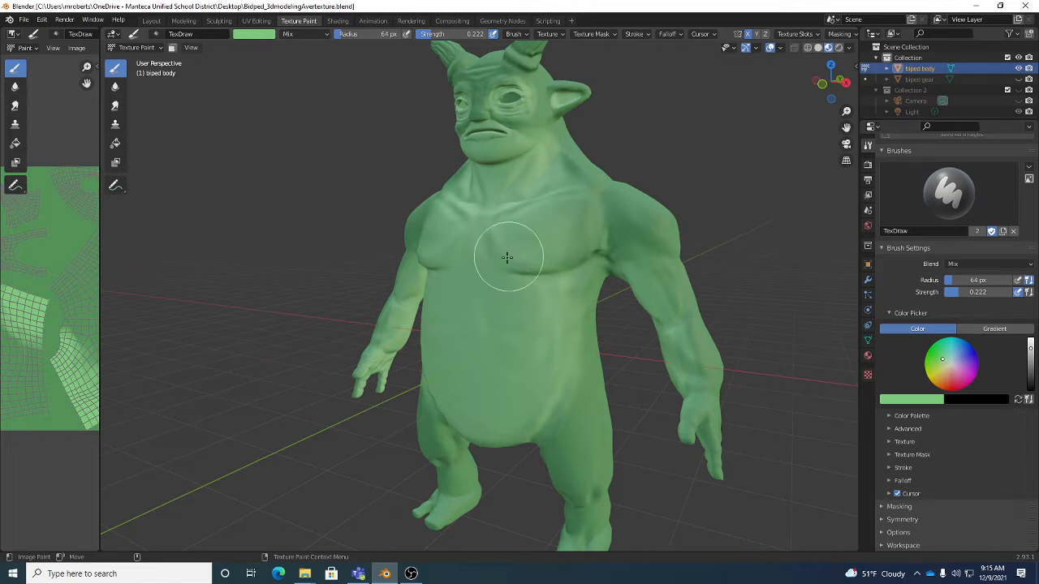
{"action": "key", "text": "f"}
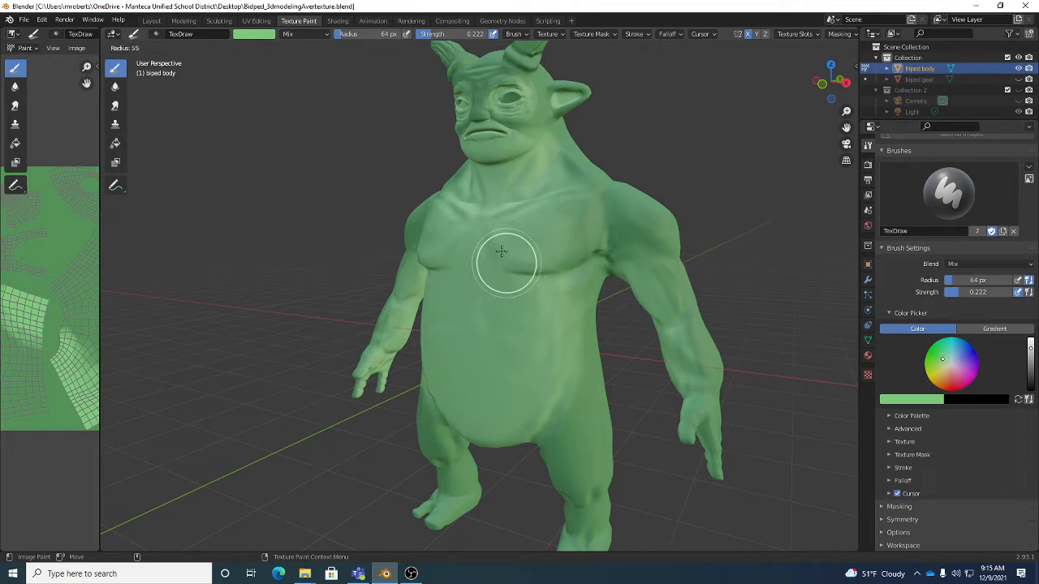
{"action": "left_click", "coordinate": [492, 240]}
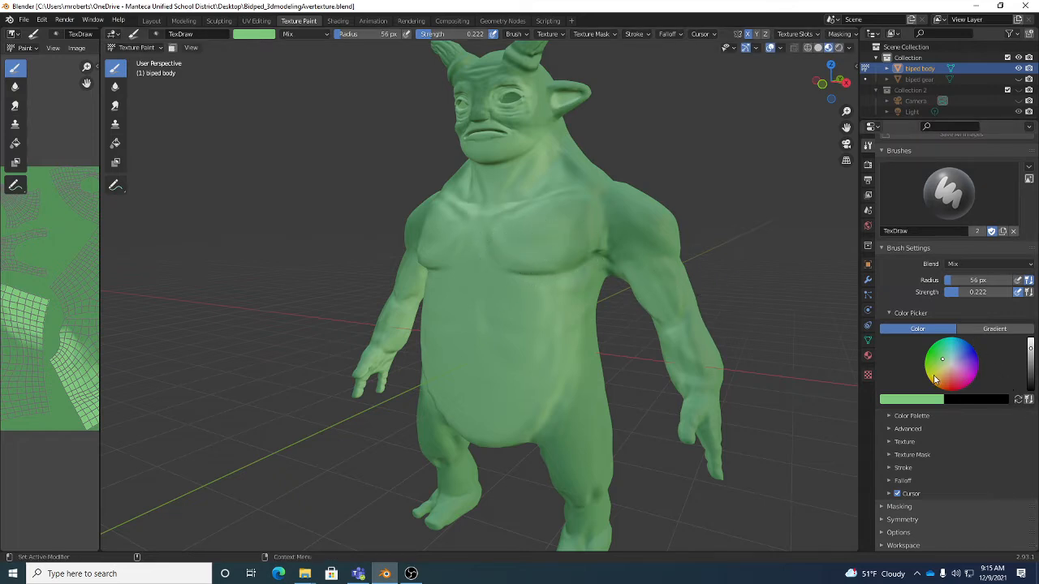
- Sample the brush color from the creature's upper belly and brighten it to a value of 0.820
{"action": "left_click", "coordinate": [920, 401]}
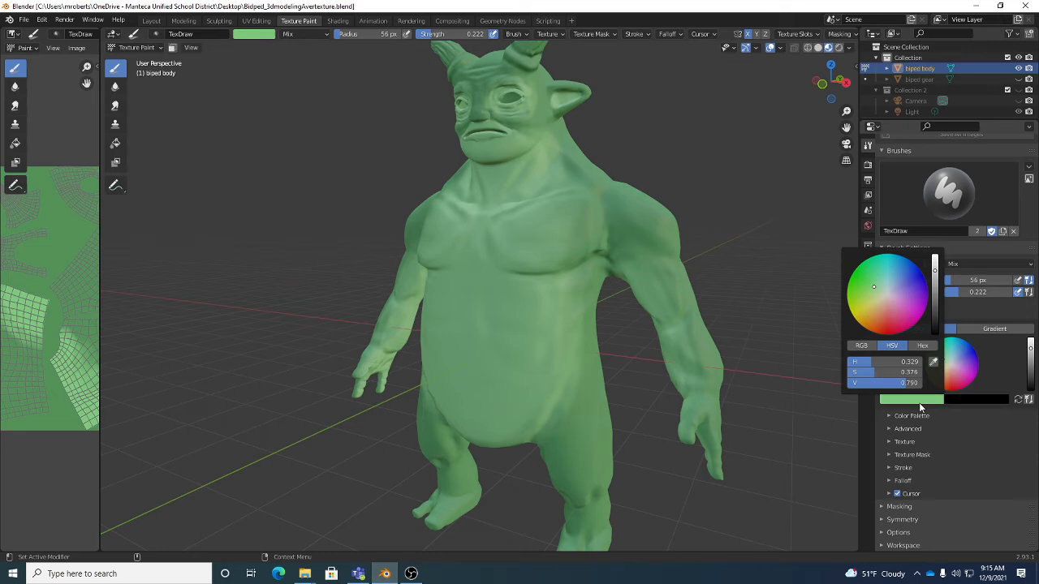
{"action": "left_click", "coordinate": [934, 363]}
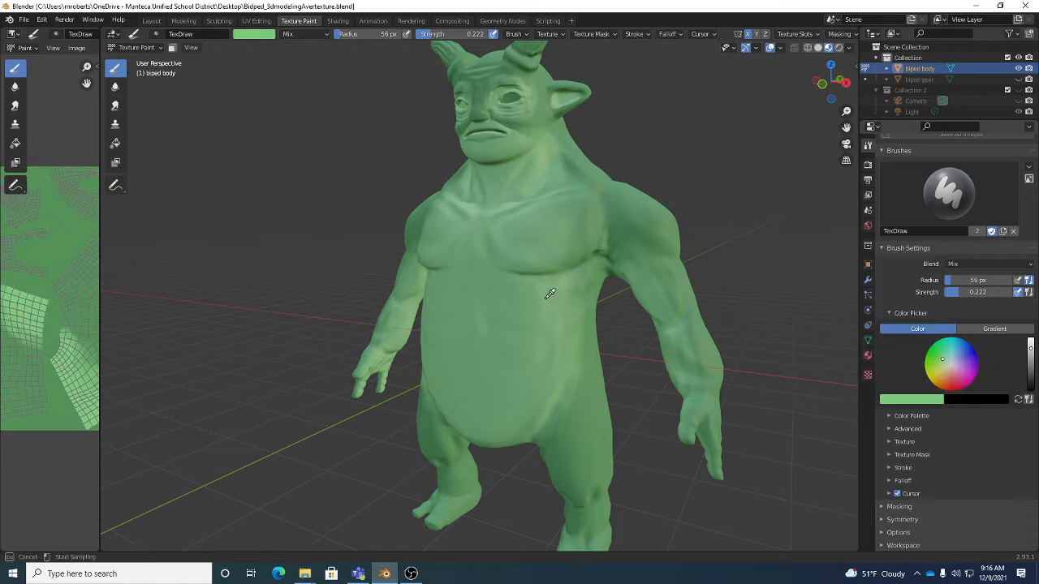
{"action": "left_click", "coordinate": [482, 277]}
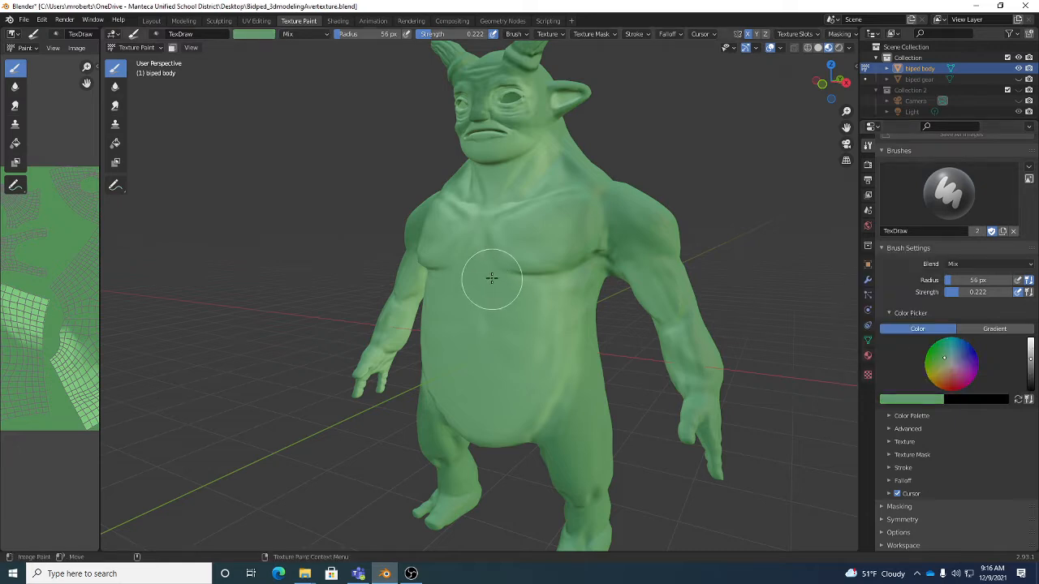
{"action": "left_click", "coordinate": [263, 36]}
{"action": "left_click", "coordinate": [264, 36]}
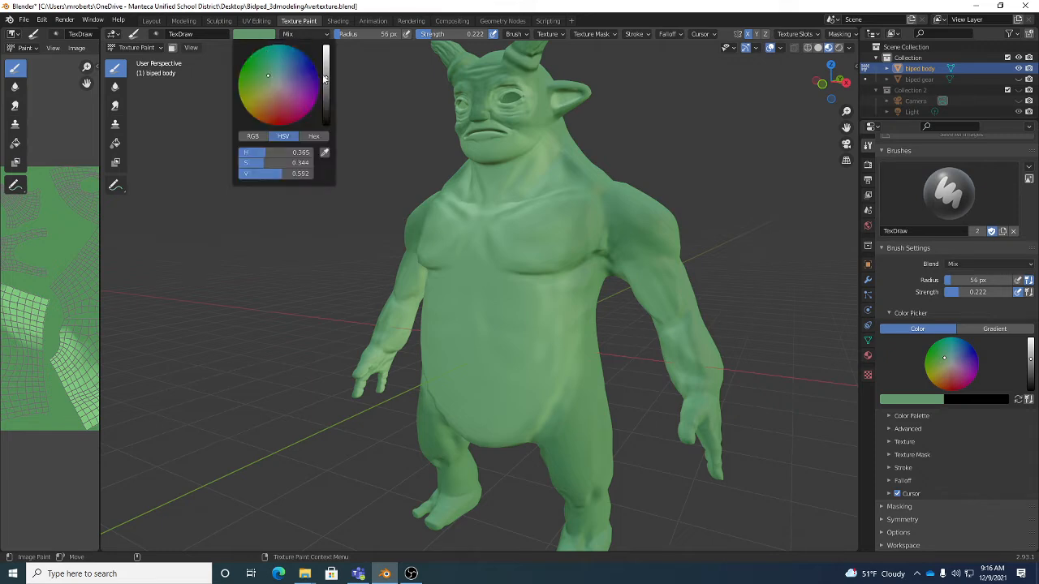
{"action": "left_click_drag", "start_coordinate": [326, 69], "coordinate": [325, 57]}
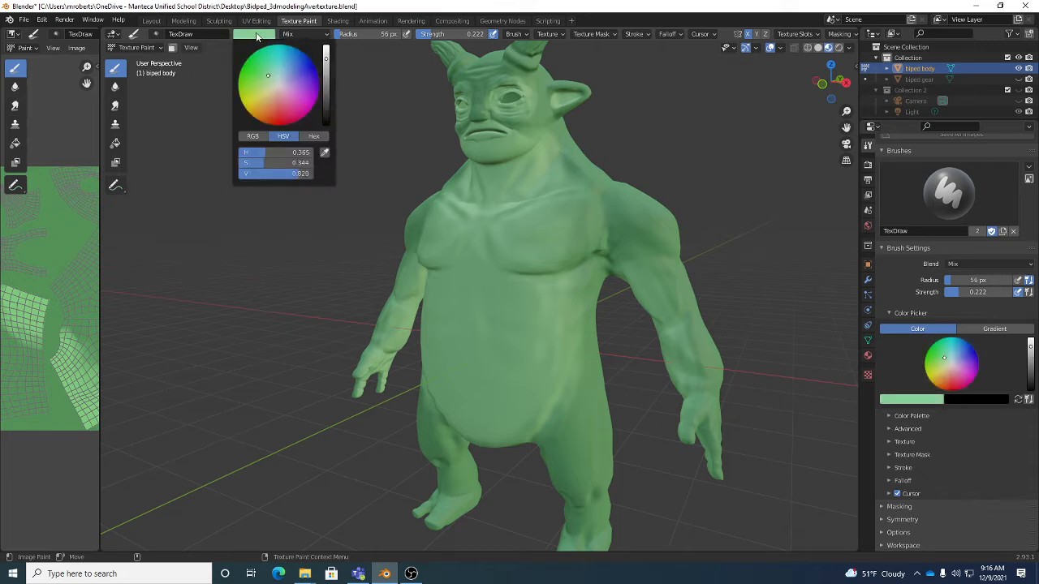
{"action": "left_click", "coordinate": [919, 400]}
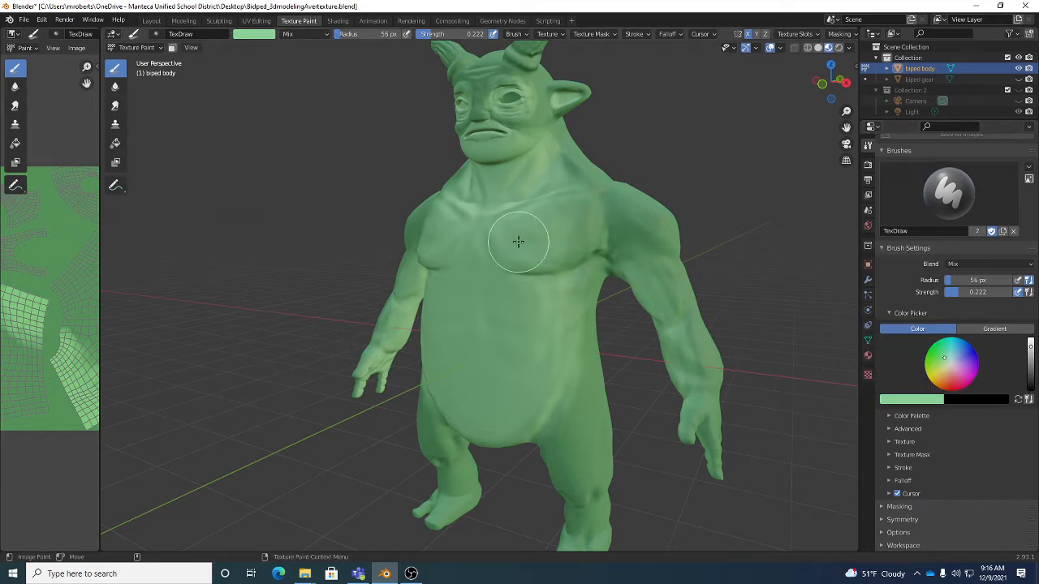
{"action": "left_click", "coordinate": [922, 401]}
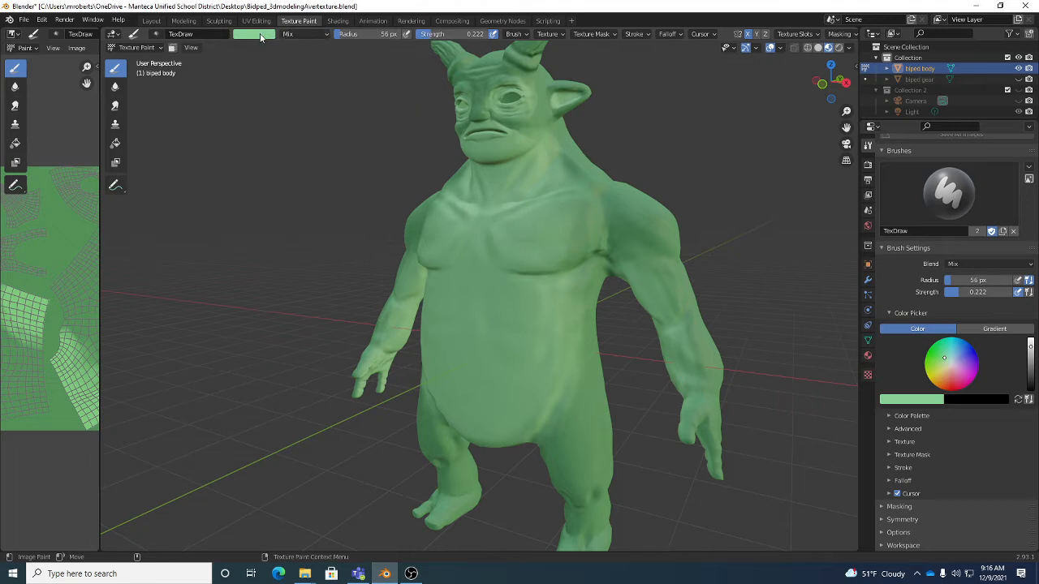
- Set the brush blending mode to Color Dodge
{"action": "left_click", "coordinate": [310, 34]}
{"action": "left_click", "coordinate": [312, 33]}
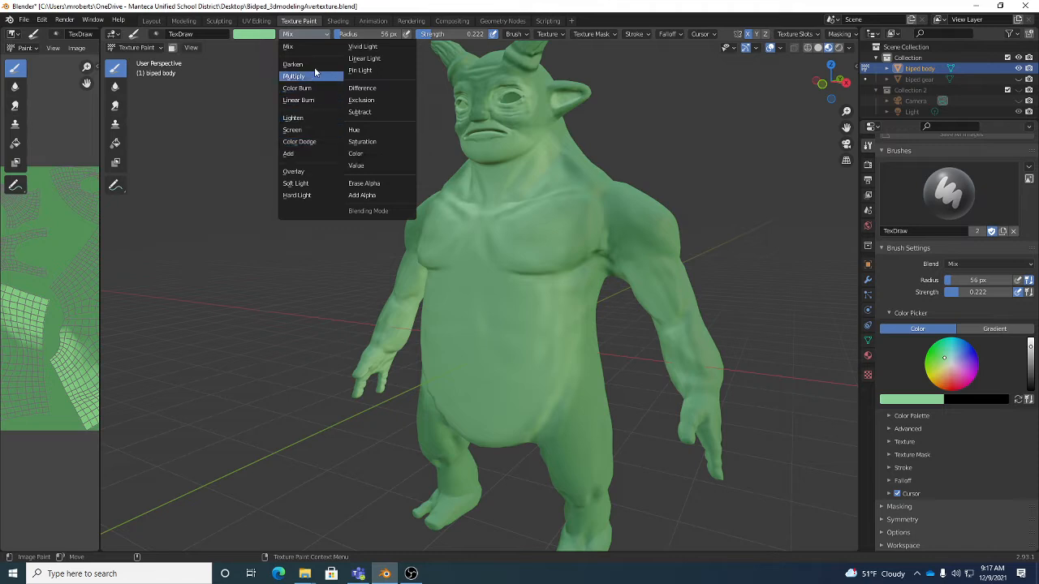
{"action": "left_click", "coordinate": [306, 143]}
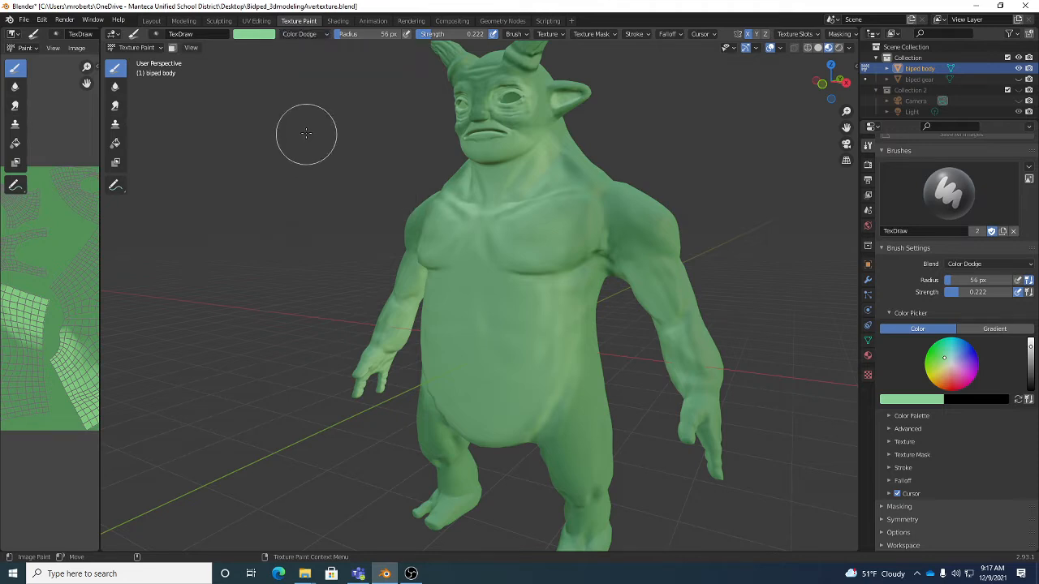
- Try Color Dodge strokes down the middle of the creature's chest and upper belly, and undo them
{"action": "scroll", "coordinate": [502, 293], "scroll_direction": "up", "scroll_amount": 4}
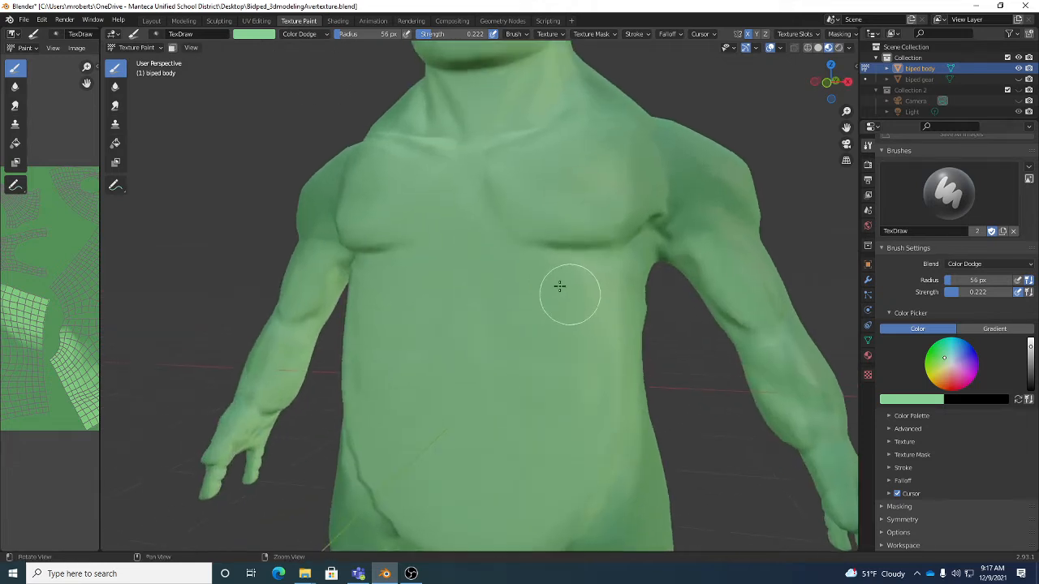
{"action": "scroll", "coordinate": [540, 268], "scroll_direction": "down", "scroll_amount": 1}
{"action": "mouse_move", "coordinate": [503, 220]}
{"action": "left_mouse_down"}
{"action": "mouse_move", "coordinate": [506, 241]}
{"action": "mouse_move", "coordinate": [494, 249]}
{"action": "mouse_move", "coordinate": [479, 211]}
{"action": "mouse_move", "coordinate": [542, 280]}
{"action": "mouse_move", "coordinate": [505, 324]}
{"action": "left_mouse_up"}
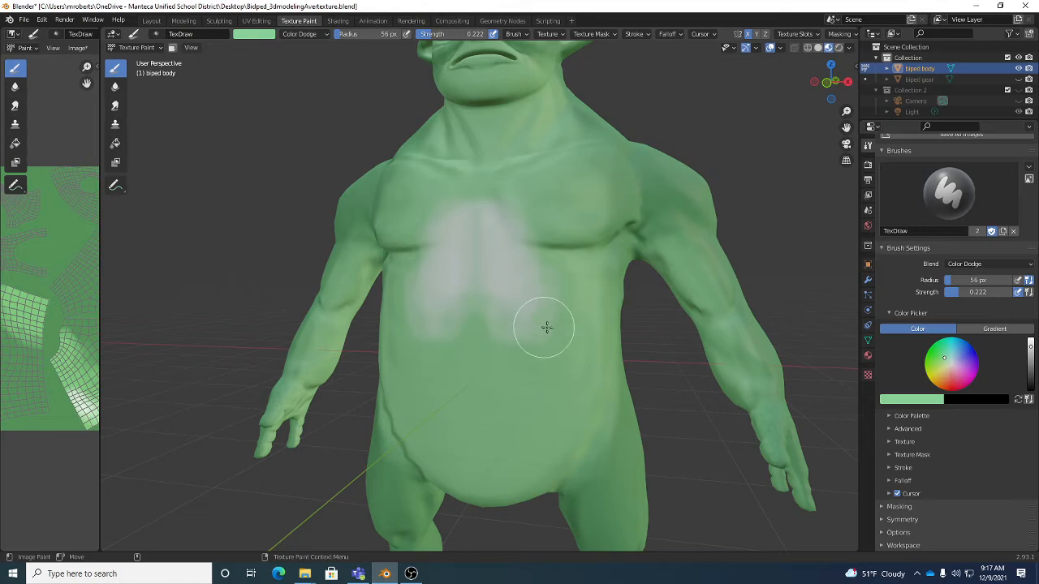
{"action": "key", "text": "ctrl+z"}
{"action": "key", "text": "ctrl+z"}
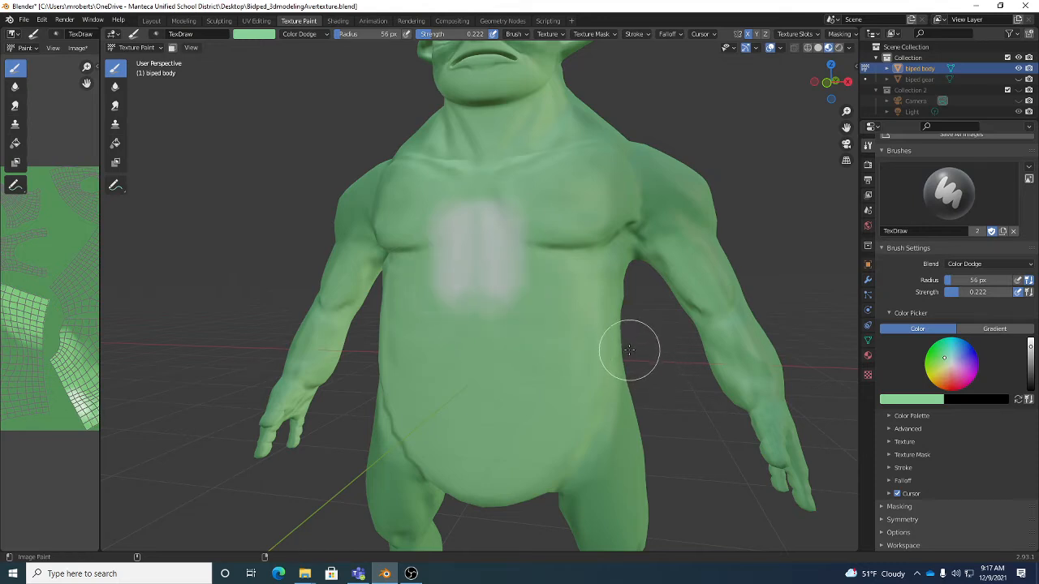
{"action": "key", "text": "ctrl+z"}
{"action": "key", "text": "ctrl+z"}
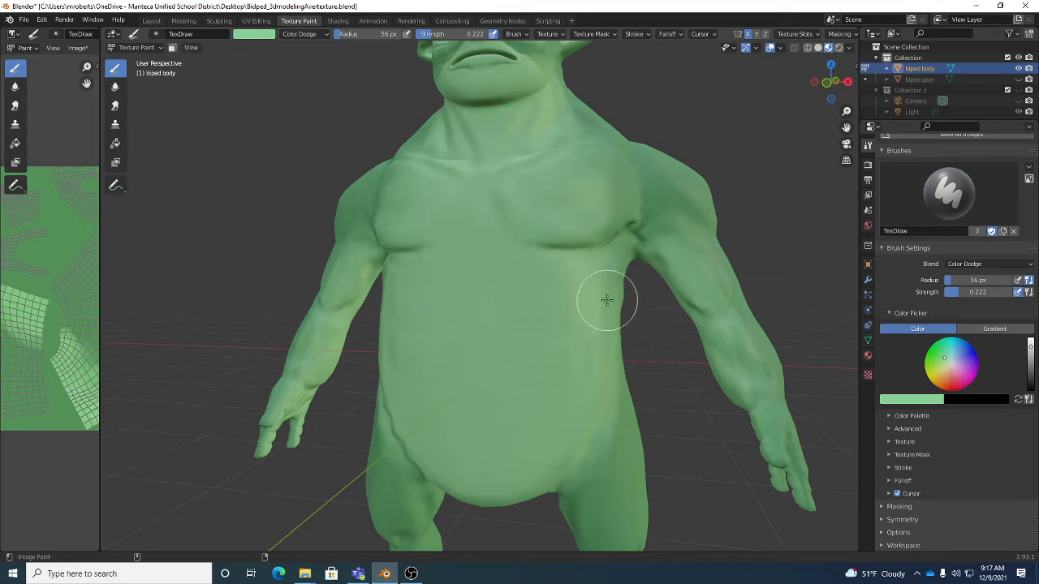
- Lower the brush strength to 0.126 and darken the brush color to a medium green
{"action": "left_click_drag", "start_coordinate": [424, 34], "coordinate": [406, 34]}
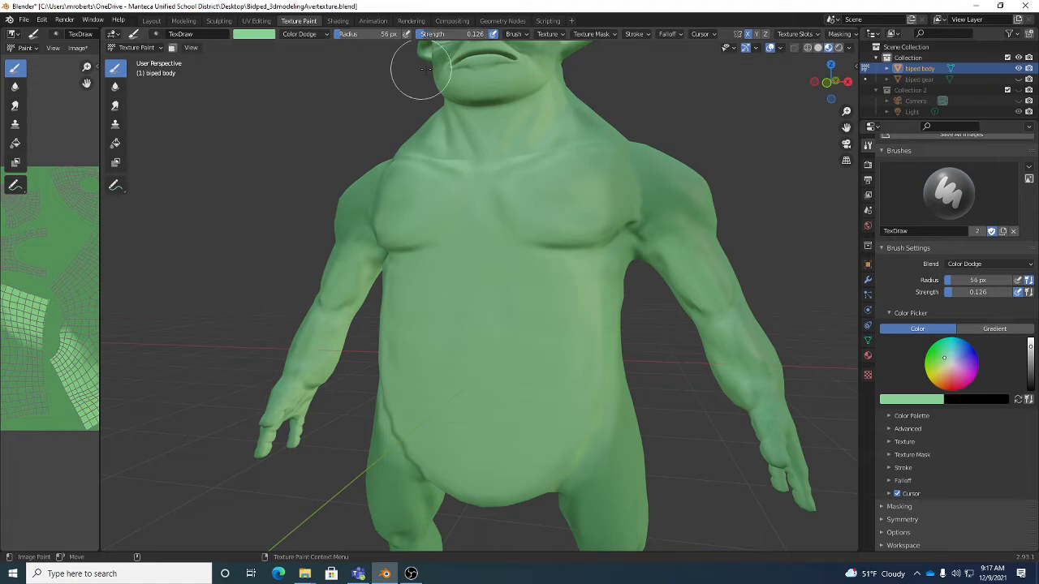
{"action": "left_click", "coordinate": [257, 34]}
{"action": "left_click", "coordinate": [327, 81]}
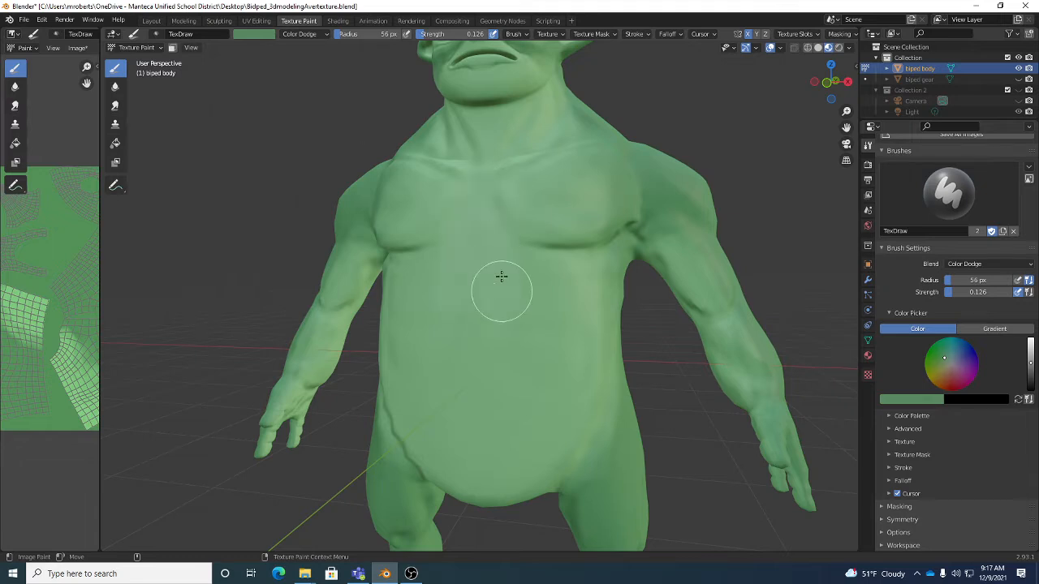
- Paint Color Dodge highlights over the center of the creature's chest, the front of the neck and the upper belly
{"action": "mouse_move", "coordinate": [484, 210]}
{"action": "left_mouse_down"}
{"action": "mouse_move", "coordinate": [473, 304]}
{"action": "mouse_move", "coordinate": [524, 198]}
{"action": "mouse_move", "coordinate": [495, 215]}
{"action": "left_mouse_up"}
{"action": "mouse_move", "coordinate": [591, 243]}
{"action": "middle_mouse_down"}
{"action": "mouse_move", "coordinate": [561, 157]}
{"action": "mouse_move", "coordinate": [514, 173]}
{"action": "middle_mouse_up"}
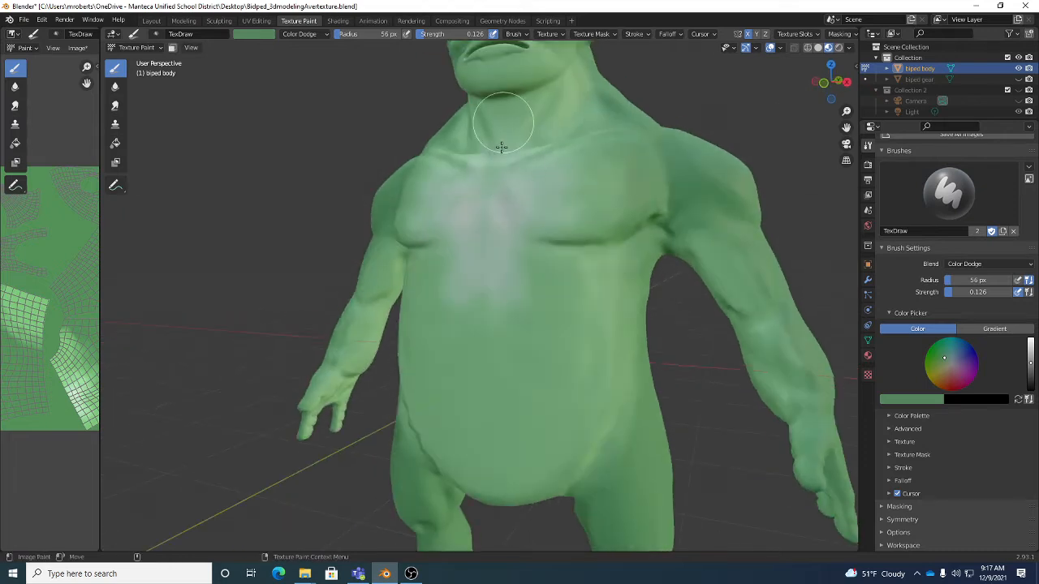
{"action": "middle_click_drag", "start_coordinate": [524, 146], "coordinate": [540, 128]}
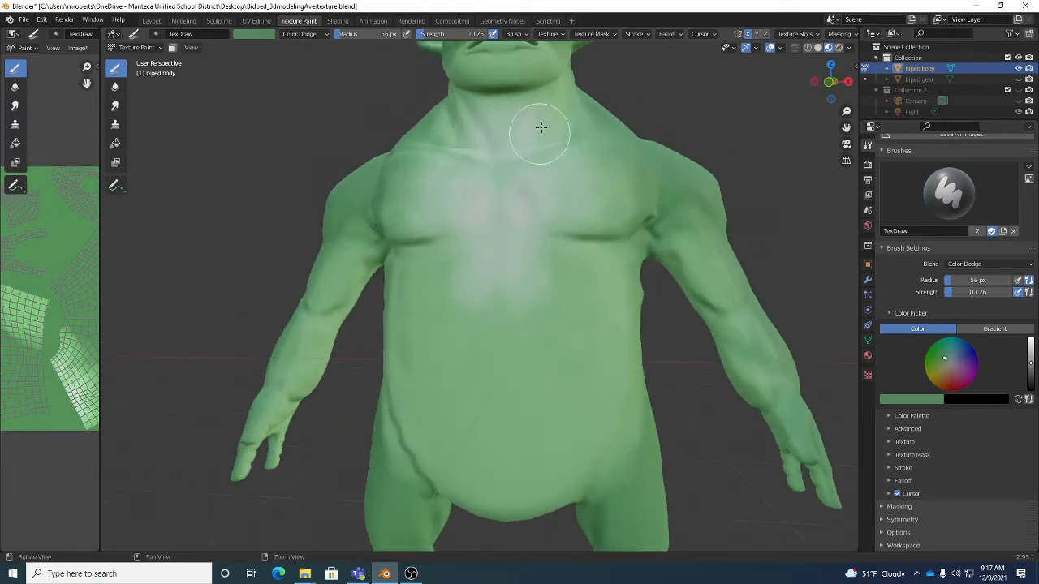
{"action": "left_click_drag", "start_coordinate": [514, 156], "coordinate": [501, 211]}
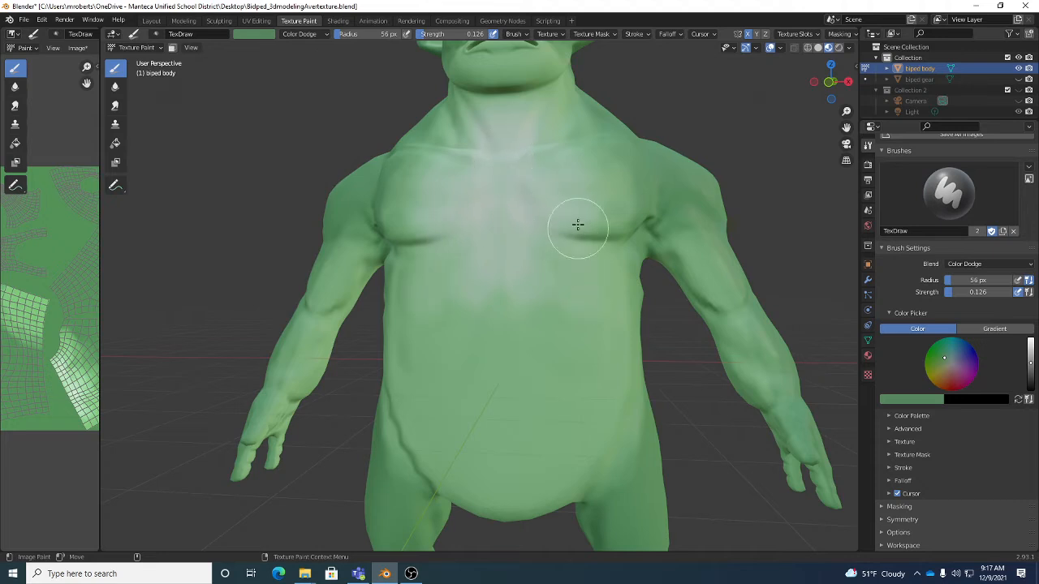
{"action": "mouse_move", "coordinate": [569, 220]}
{"action": "middle_mouse_down"}
{"action": "mouse_move", "coordinate": [594, 285]}
{"action": "mouse_move", "coordinate": [562, 325]}
{"action": "middle_mouse_up"}
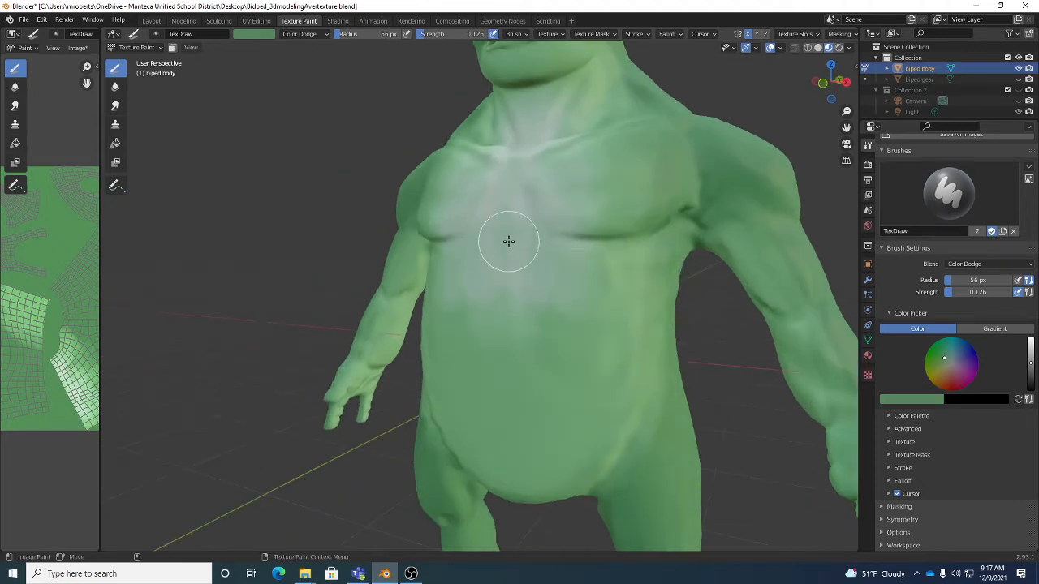
{"action": "mouse_move", "coordinate": [502, 348]}
{"action": "left_mouse_down"}
{"action": "mouse_move", "coordinate": [508, 331]}
{"action": "mouse_move", "coordinate": [568, 290]}
{"action": "mouse_move", "coordinate": [520, 327]}
{"action": "mouse_move", "coordinate": [497, 309]}
{"action": "mouse_move", "coordinate": [566, 349]}
{"action": "mouse_move", "coordinate": [515, 241]}
{"action": "mouse_move", "coordinate": [492, 327]}
{"action": "mouse_move", "coordinate": [555, 192]}
{"action": "left_mouse_up"}
{"action": "mouse_move", "coordinate": [555, 171]}
{"action": "middle_mouse_down"}
{"action": "mouse_move", "coordinate": [566, 162]}
{"action": "mouse_move", "coordinate": [555, 179]}
{"action": "mouse_move", "coordinate": [552, 160]}
{"action": "middle_mouse_up"}
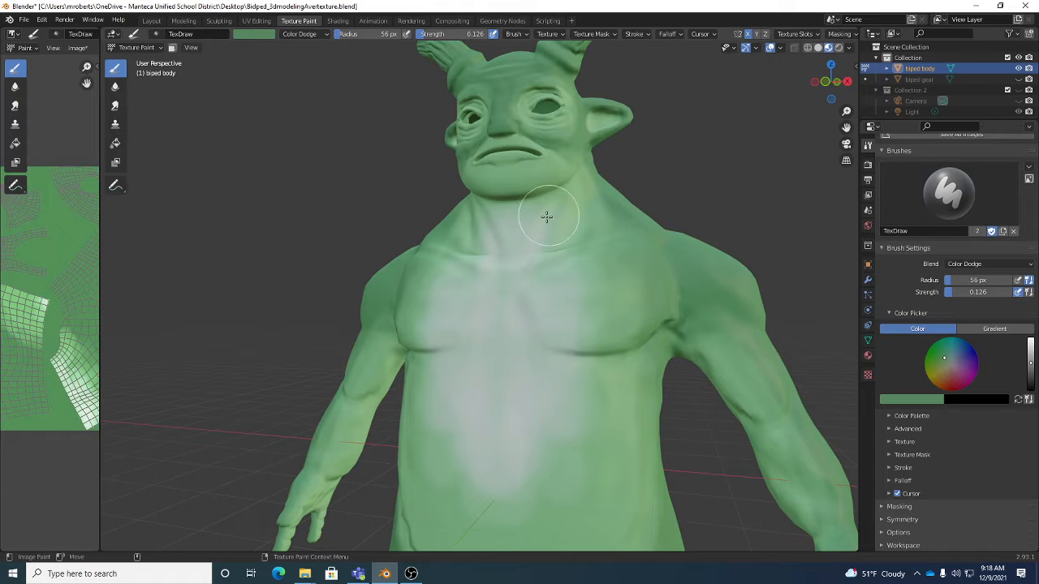
- Extend the Color Dodge highlights onto the creature's chin and down over the whole belly
{"action": "scroll", "coordinate": [536, 183], "scroll_direction": "up", "scroll_amount": 2}
{"action": "scroll", "coordinate": [533, 185], "scroll_direction": "down", "scroll_amount": 2}
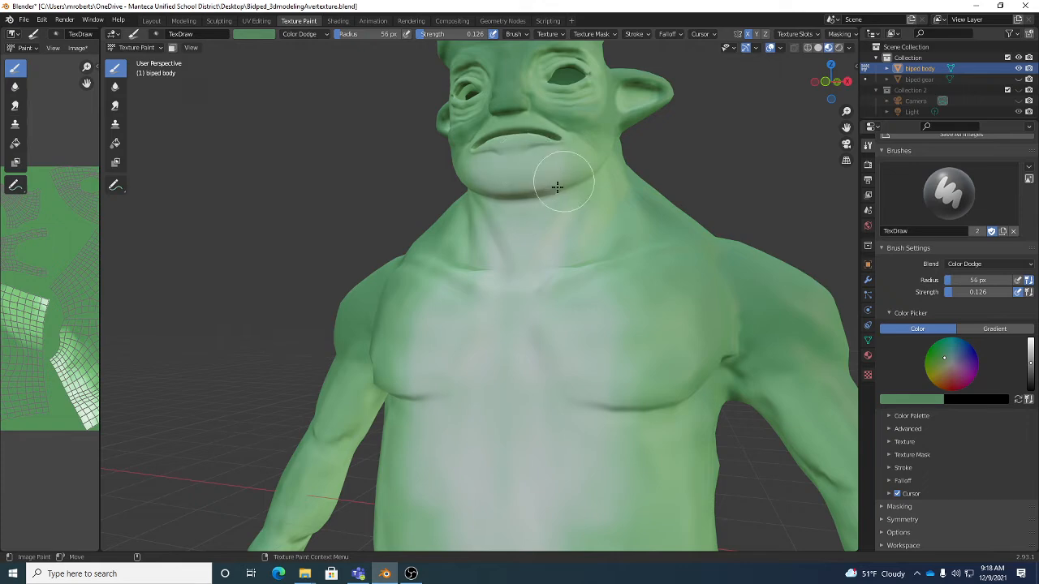
{"action": "scroll", "coordinate": [568, 260], "scroll_direction": "down", "scroll_amount": 5}
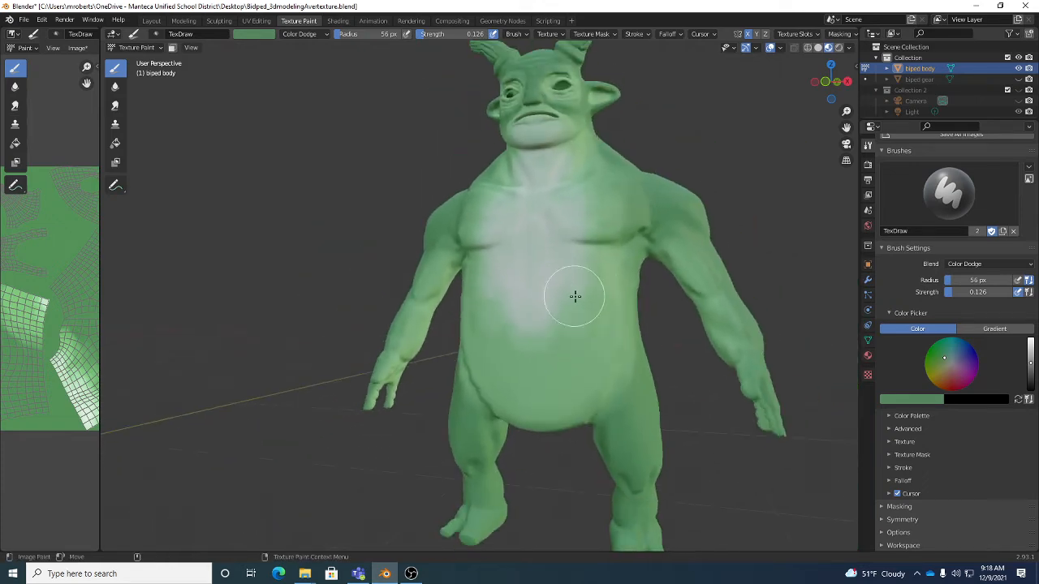
{"action": "middle_click_drag", "start_coordinate": [543, 332], "coordinate": [535, 382]}
{"action": "left_click_drag", "start_coordinate": [552, 333], "coordinate": [567, 328]}
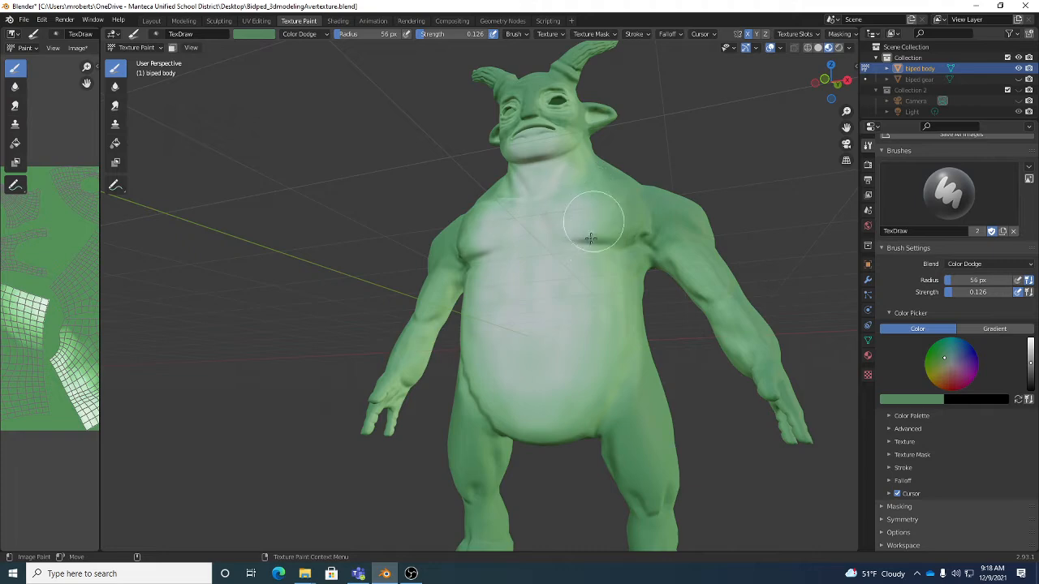
- Paint Color Dodge highlights down the inside of the creature's elbow and forearm
{"action": "middle_click_drag", "start_coordinate": [591, 237], "coordinate": [672, 294]}
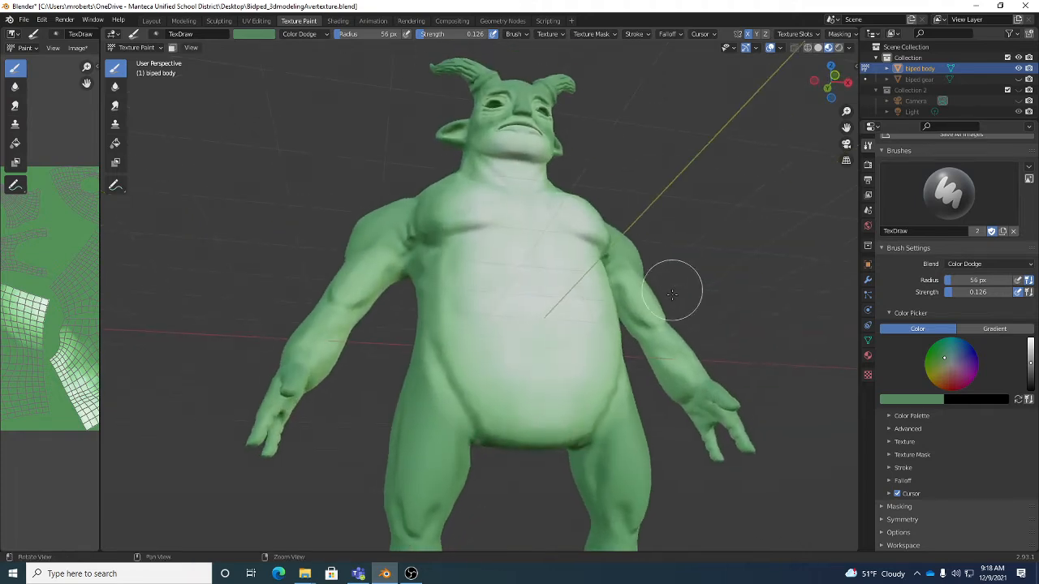
{"action": "left_click_drag", "start_coordinate": [672, 293], "coordinate": [666, 349], "text": "alt"}
{"action": "middle_click_drag", "start_coordinate": [665, 361], "coordinate": [603, 255], "text": "alt"}
{"action": "scroll", "coordinate": [603, 254], "scroll_direction": "up", "scroll_amount": 5}
{"action": "left_click_drag", "start_coordinate": [603, 255], "coordinate": [682, 247], "text": "alt"}
{"action": "left_click_drag", "start_coordinate": [536, 247], "coordinate": [681, 250], "text": "alt"}
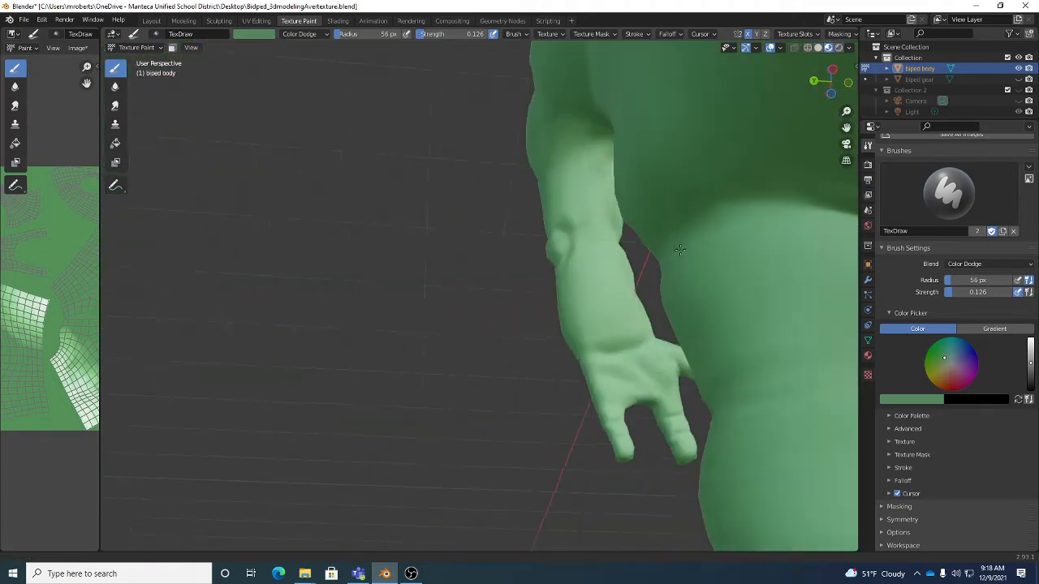
{"action": "middle_click_drag", "start_coordinate": [680, 250], "coordinate": [718, 249], "text": "shift"}
{"action": "middle_click_drag", "start_coordinate": [654, 278], "coordinate": [655, 231], "text": "ctrl"}
{"action": "middle_click_drag", "start_coordinate": [655, 101], "coordinate": [642, 119], "text": "ctrl"}
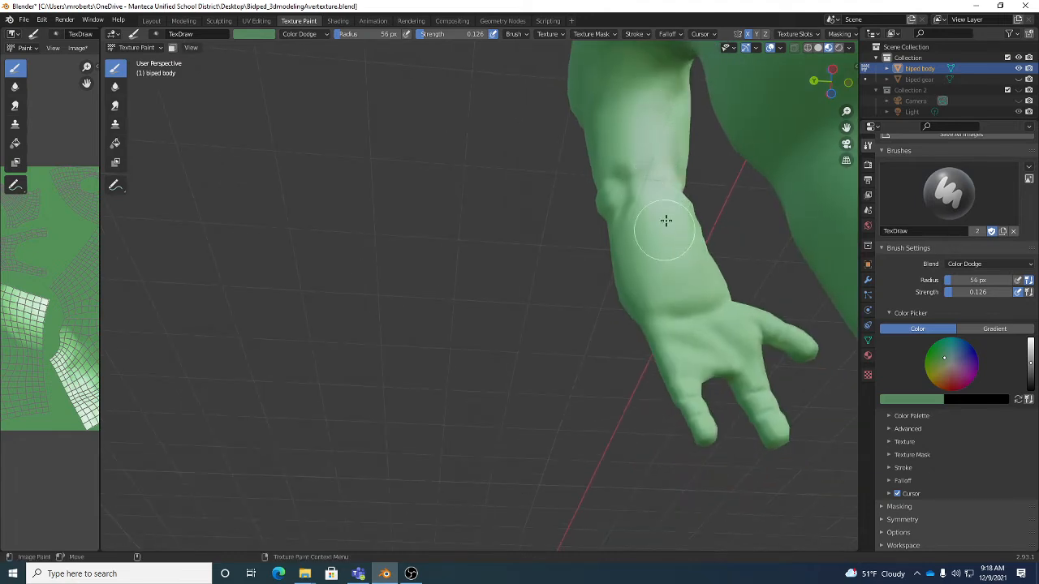
{"action": "right_click_drag", "start_coordinate": [675, 228], "coordinate": [678, 266], "text": "alt"}
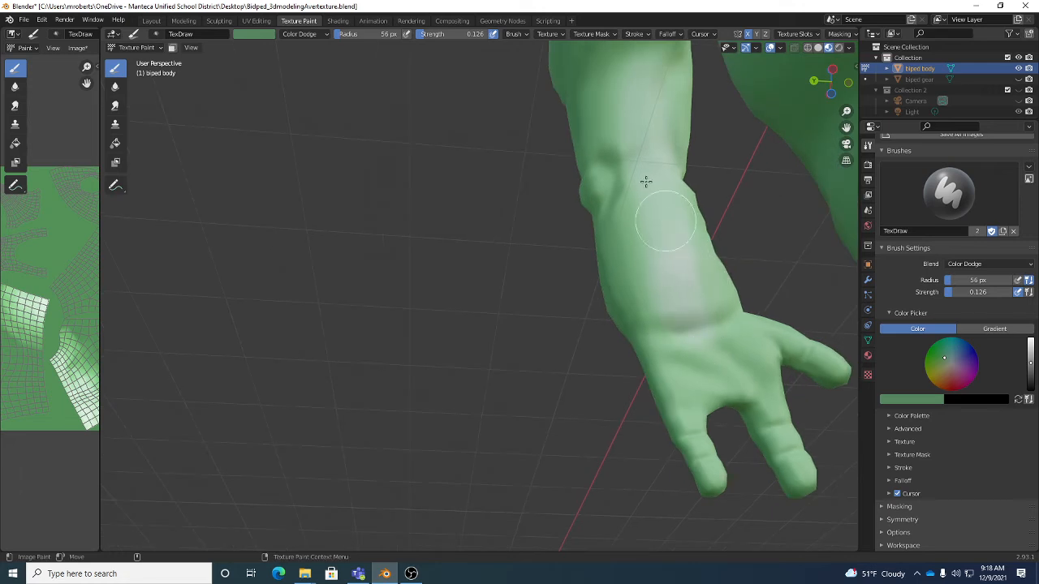
{"action": "middle_click_drag", "start_coordinate": [660, 254], "coordinate": [698, 236]}
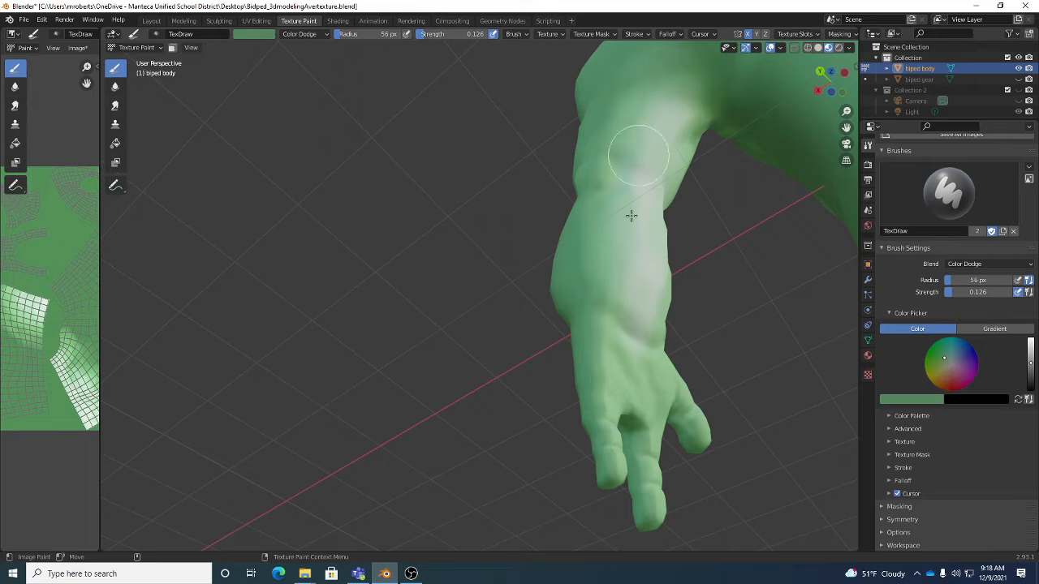
- Widen the Color Dodge highlight over the inner wrist and onto the heel of the palm
{"action": "middle_click_drag", "start_coordinate": [630, 214], "coordinate": [614, 359]}
{"action": "left_click_drag", "start_coordinate": [615, 358], "coordinate": [608, 352], "text": "alt"}
{"action": "left_click_drag", "start_coordinate": [701, 350], "coordinate": [652, 318], "text": "alt"}
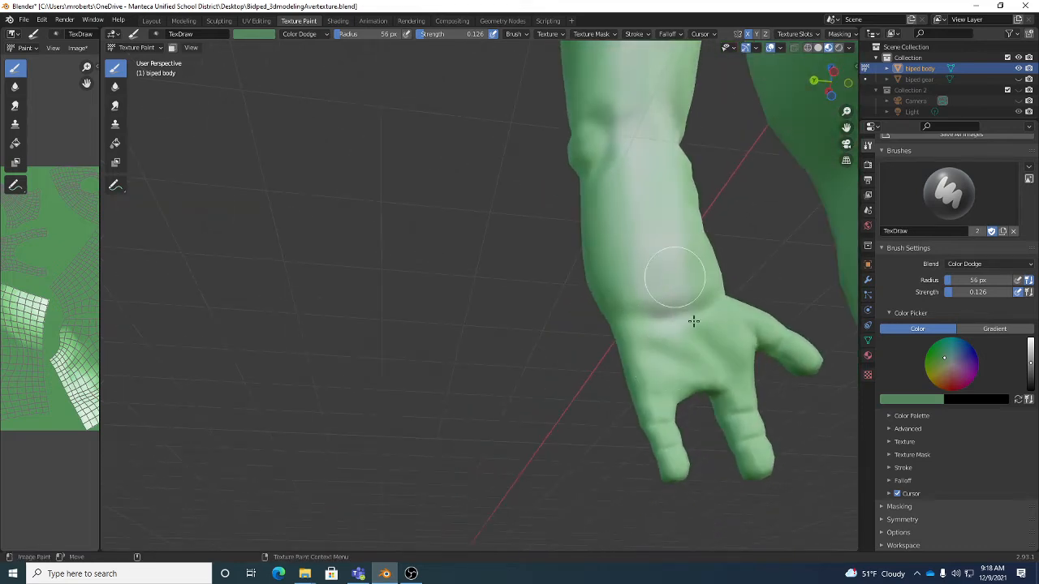
{"action": "mouse_move", "coordinate": [725, 303]}
{"action": "left_mouse_down", "text": "alt"}
{"action": "mouse_move", "coordinate": [727, 324]}
{"action": "mouse_move", "coordinate": [682, 239]}
{"action": "left_mouse_up", "text": "alt"}
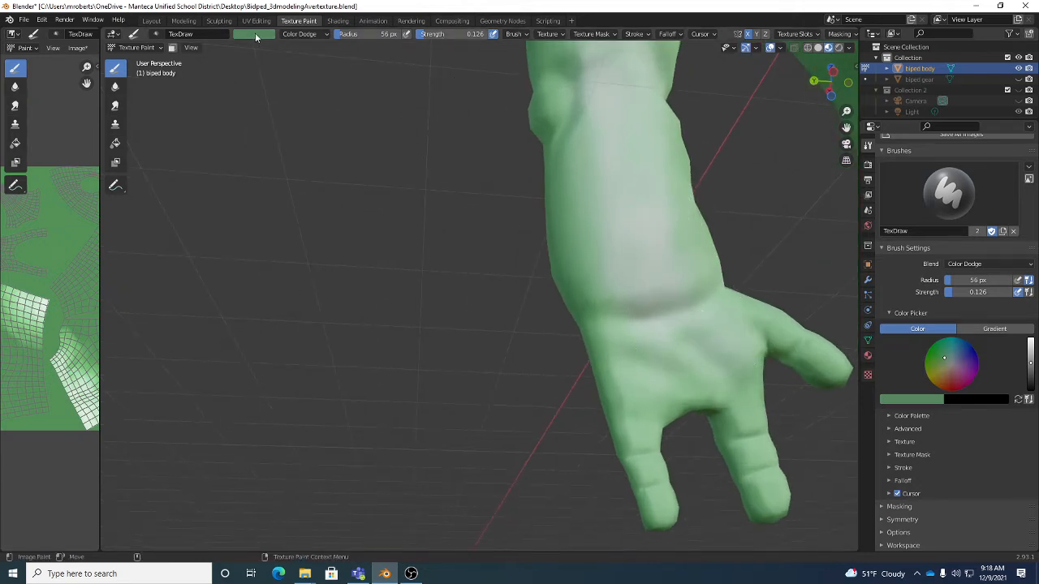
- Extend the Color Dodge highlights across the palm toward the bases of the fingers and thumb
{"action": "scroll", "coordinate": [741, 395], "scroll_direction": "up", "scroll_amount": 4}
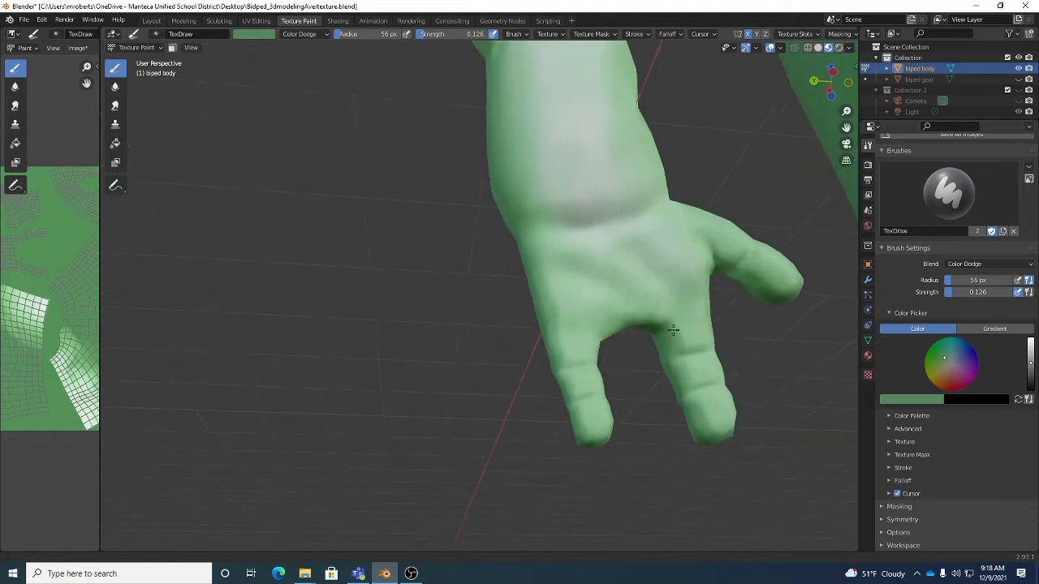
{"action": "scroll", "coordinate": [682, 260], "scroll_direction": "down", "scroll_amount": 3}
{"action": "scroll", "coordinate": [694, 271], "scroll_direction": "up", "scroll_amount": 2}
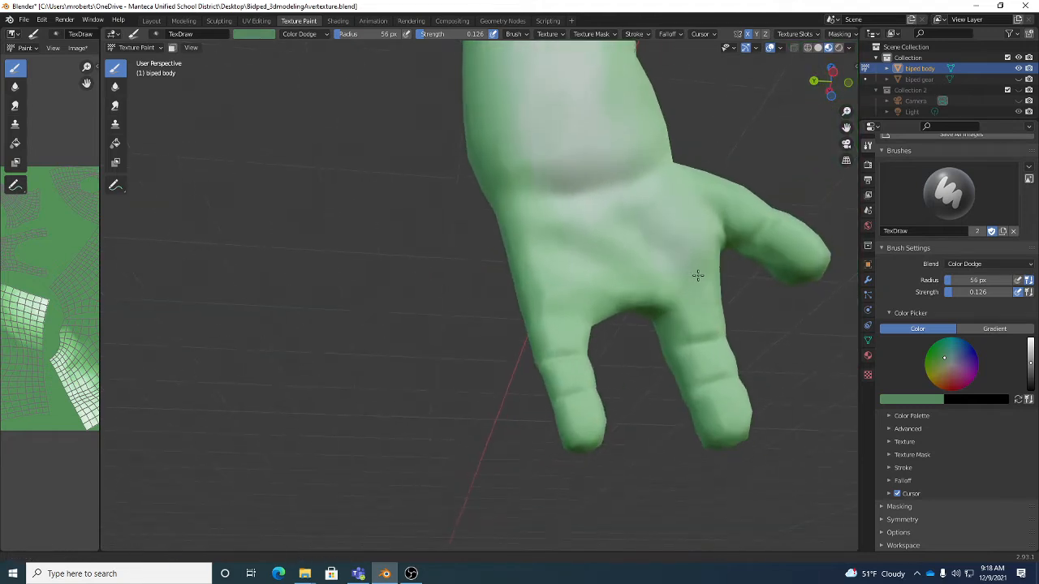
{"action": "scroll", "coordinate": [699, 308], "scroll_direction": "down", "scroll_amount": 1}
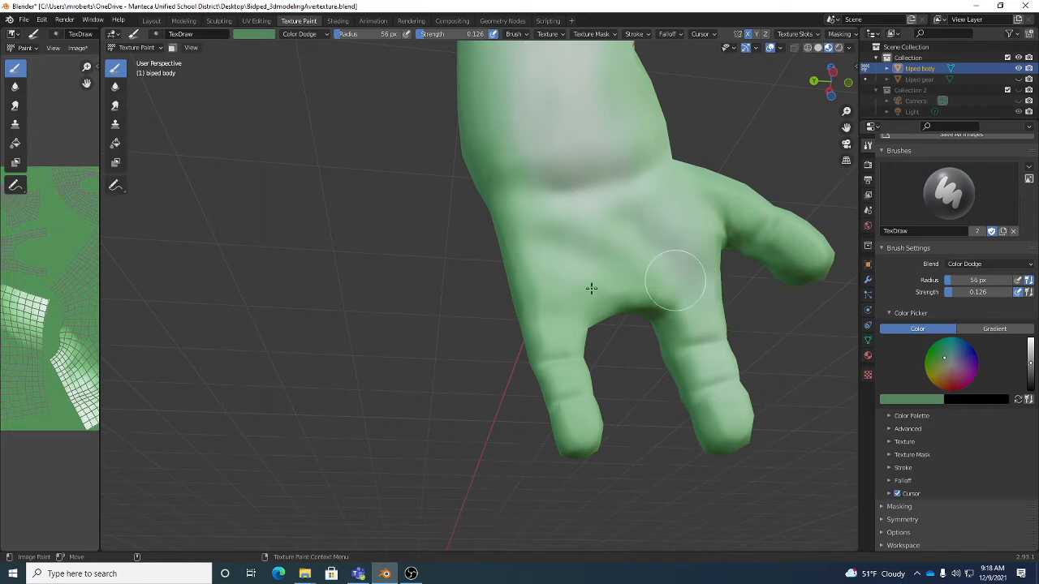
{"action": "scroll", "coordinate": [566, 357], "scroll_direction": "up", "scroll_amount": 2}
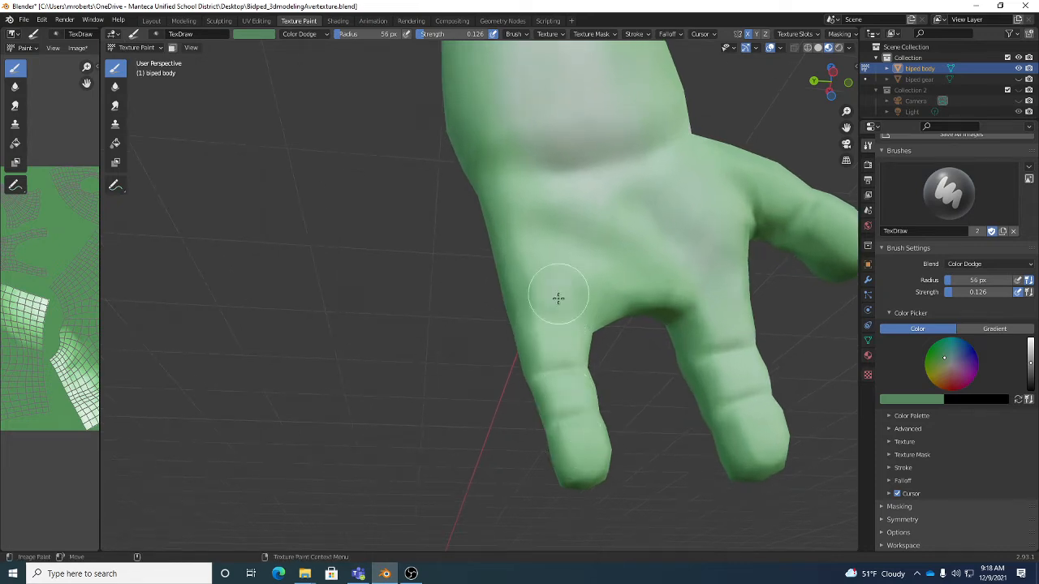
{"action": "middle_click_drag", "start_coordinate": [743, 191], "coordinate": [662, 246], "text": "shift"}
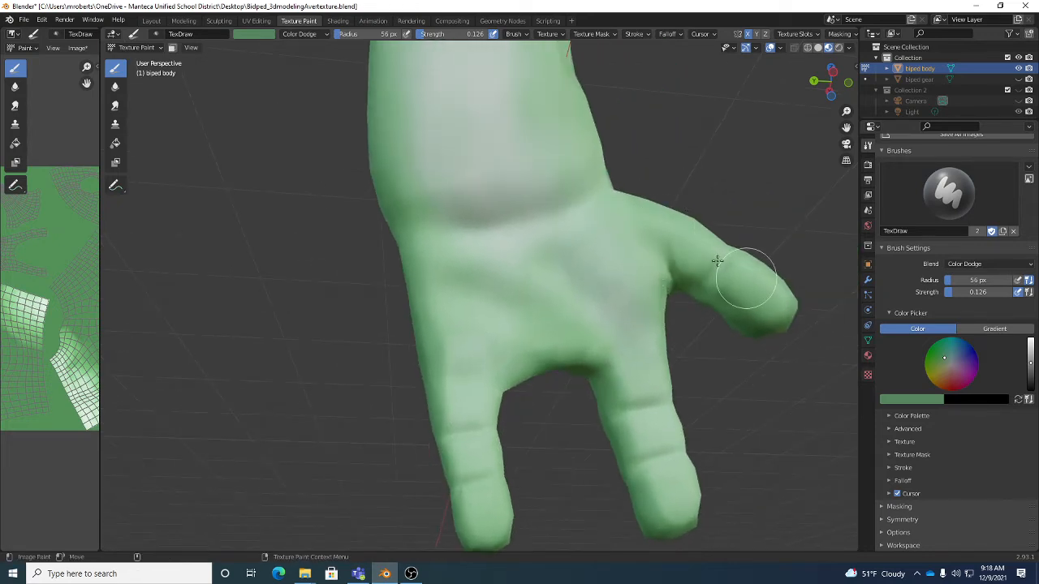
{"action": "scroll", "coordinate": [641, 270], "scroll_direction": "down", "scroll_amount": 8}
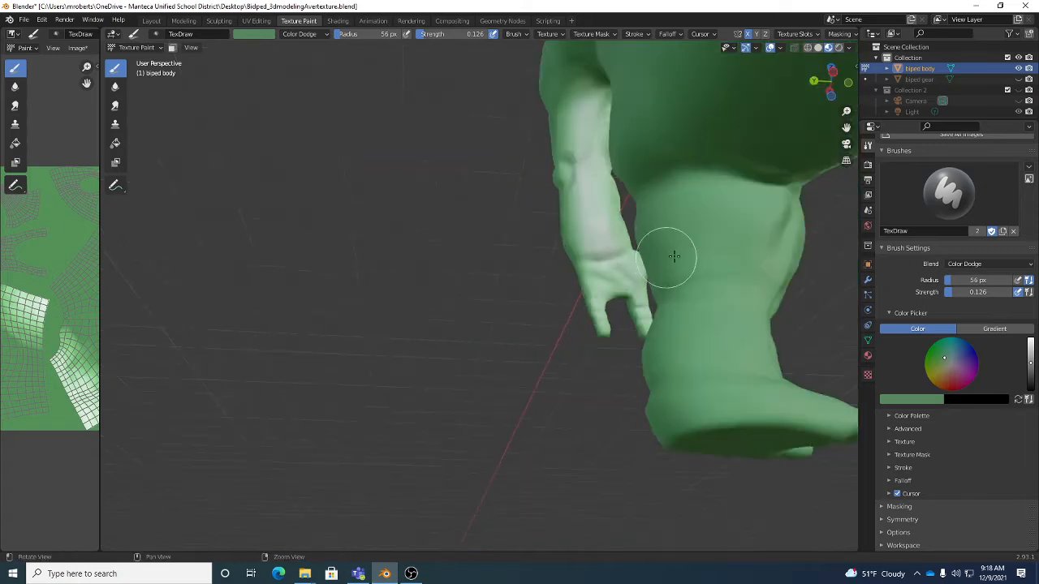
- Paint Color Dodge highlights around the creature's eyes and inside the ear
{"action": "middle_click_drag", "start_coordinate": [673, 257], "coordinate": [647, 227]}
{"action": "scroll", "coordinate": [649, 231], "scroll_direction": "up", "scroll_amount": 5}
{"action": "scroll", "coordinate": [652, 264], "scroll_direction": "down", "scroll_amount": 2}
{"action": "middle_click_drag", "start_coordinate": [663, 273], "coordinate": [587, 209]}
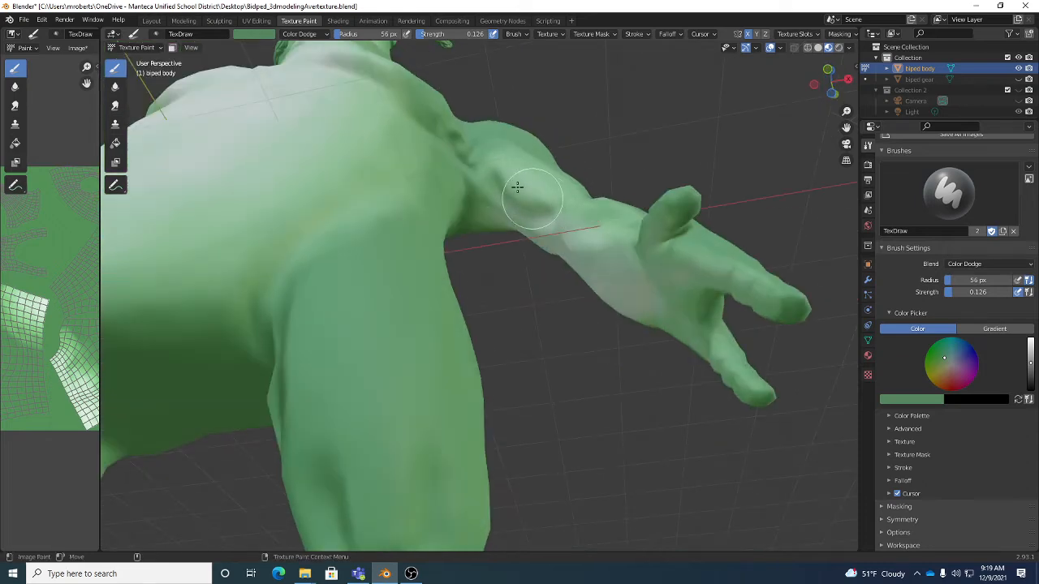
{"action": "scroll", "coordinate": [522, 189], "scroll_direction": "down", "scroll_amount": 5}
{"action": "mouse_move", "coordinate": [523, 189]}
{"action": "middle_mouse_down"}
{"action": "mouse_move", "coordinate": [539, 226]}
{"action": "mouse_move", "coordinate": [509, 235]}
{"action": "mouse_move", "coordinate": [500, 247]}
{"action": "mouse_move", "coordinate": [519, 233]}
{"action": "mouse_move", "coordinate": [520, 262]}
{"action": "mouse_move", "coordinate": [506, 261]}
{"action": "mouse_move", "coordinate": [582, 265]}
{"action": "mouse_move", "coordinate": [545, 227]}
{"action": "middle_mouse_up"}
{"action": "middle_click_drag", "start_coordinate": [535, 156], "coordinate": [557, 255], "text": "shift"}
{"action": "middle_click_drag", "start_coordinate": [546, 192], "coordinate": [543, 278], "text": "shift"}
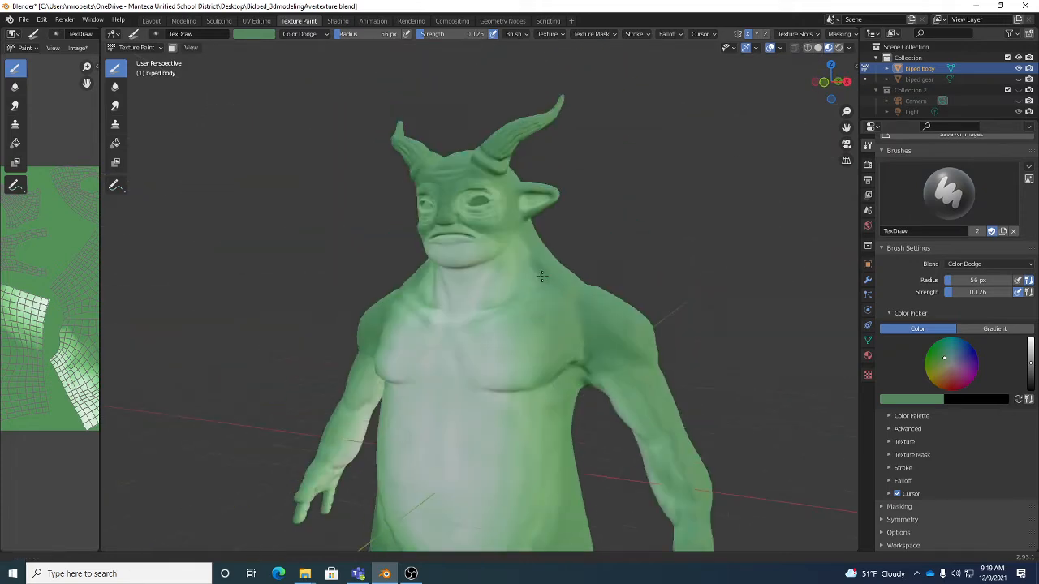
{"action": "scroll", "coordinate": [545, 258], "scroll_direction": "up", "scroll_amount": 2}
{"action": "scroll", "coordinate": [544, 258], "scroll_direction": "up", "scroll_amount": 6}
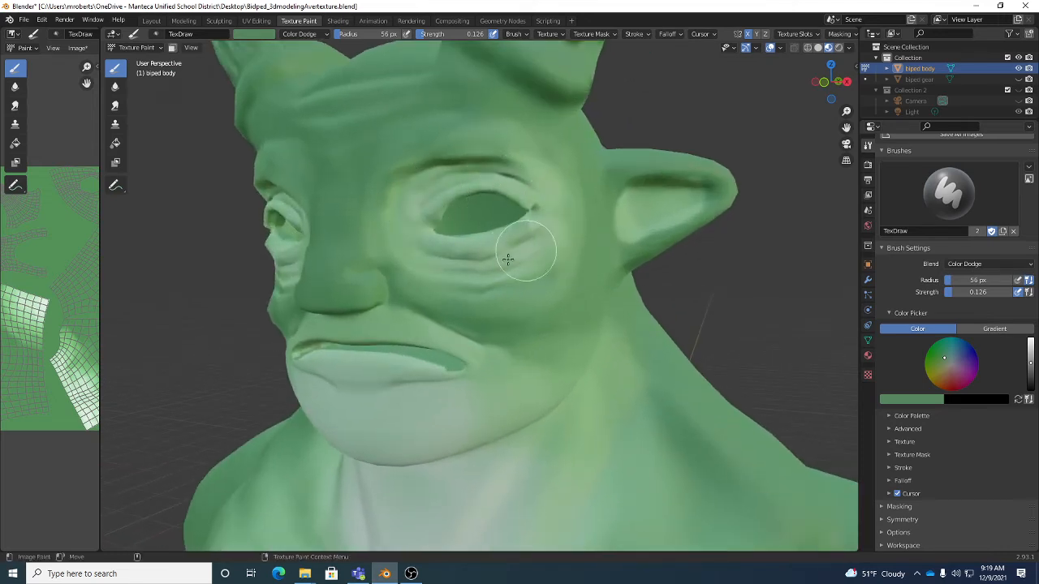
{"action": "mouse_move", "coordinate": [634, 203]}
{"action": "middle_mouse_down"}
{"action": "mouse_move", "coordinate": [619, 197]}
{"action": "mouse_move", "coordinate": [733, 199]}
{"action": "middle_mouse_up"}
{"action": "scroll", "coordinate": [705, 195], "scroll_direction": "down", "scroll_amount": 3}
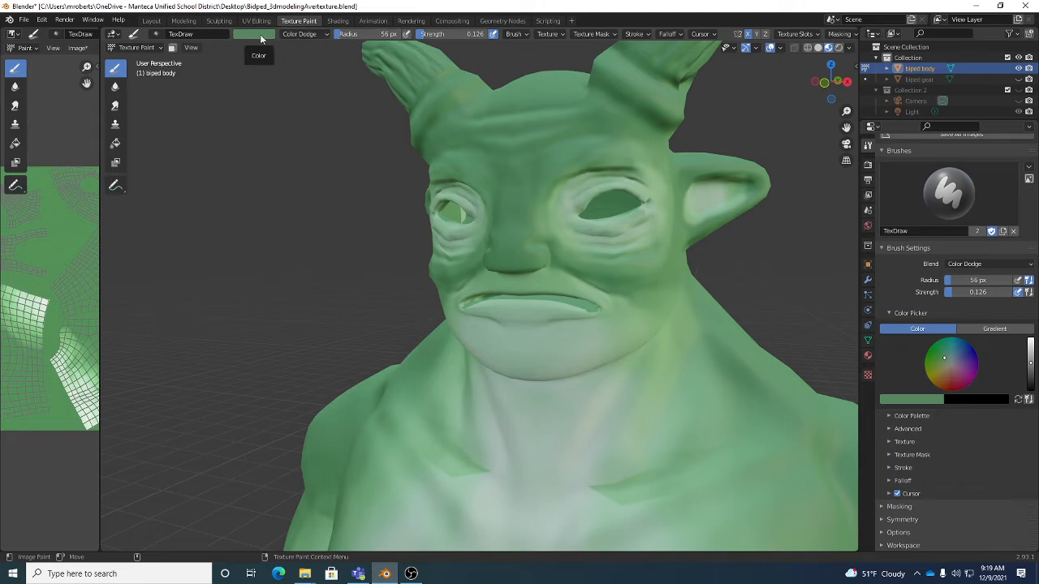
- Switch the brush blending to Multiply and darken the creature's brow and the sides of the nose
{"action": "left_click", "coordinate": [319, 34]}
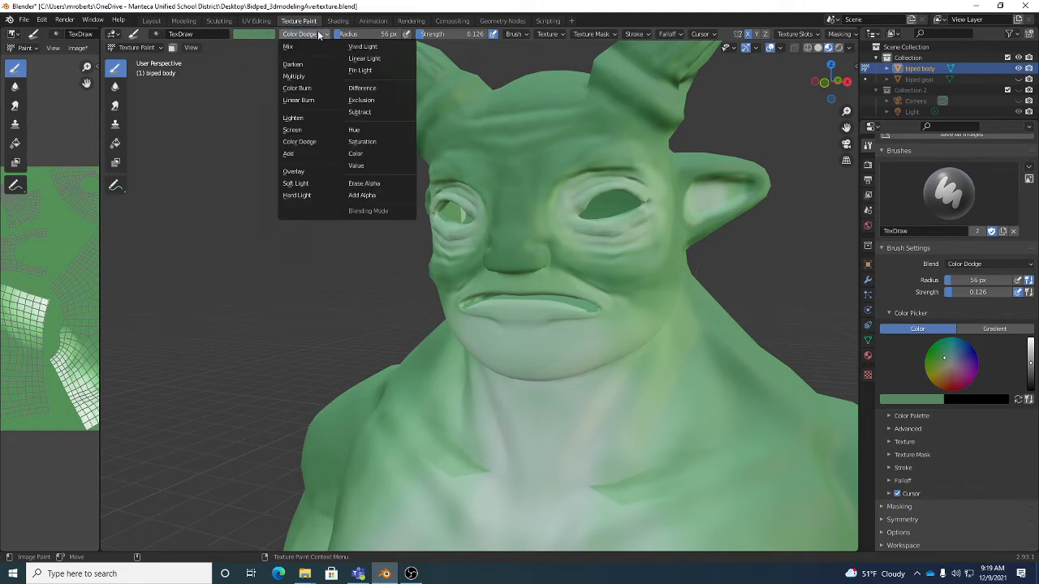
{"action": "left_click", "coordinate": [314, 75]}
{"action": "scroll", "coordinate": [601, 175], "scroll_direction": "up", "scroll_amount": 3}
{"action": "scroll", "coordinate": [608, 175], "scroll_direction": "up", "scroll_amount": 2}
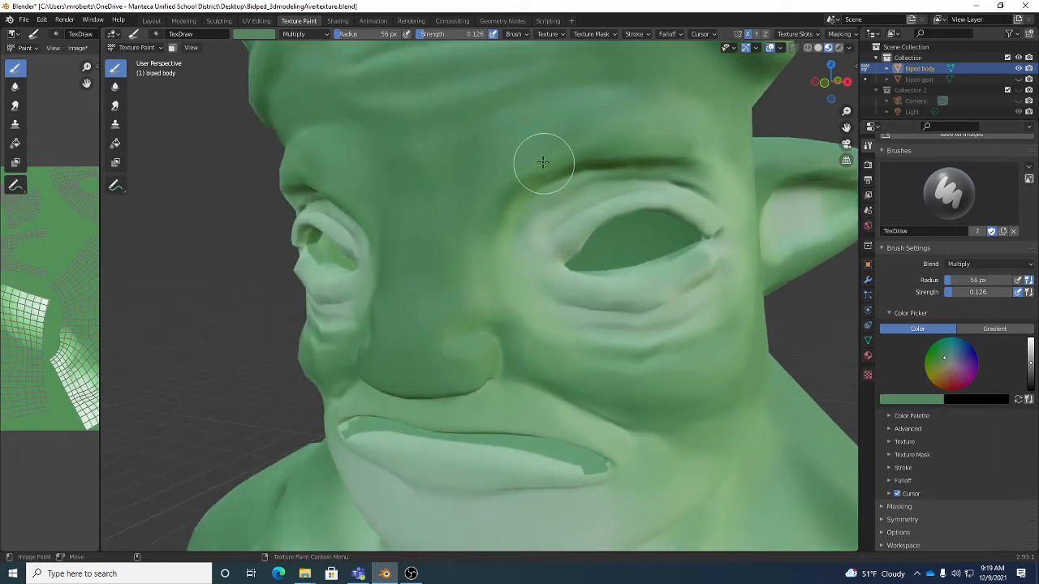
{"action": "middle_click_drag", "start_coordinate": [506, 283], "coordinate": [494, 294]}
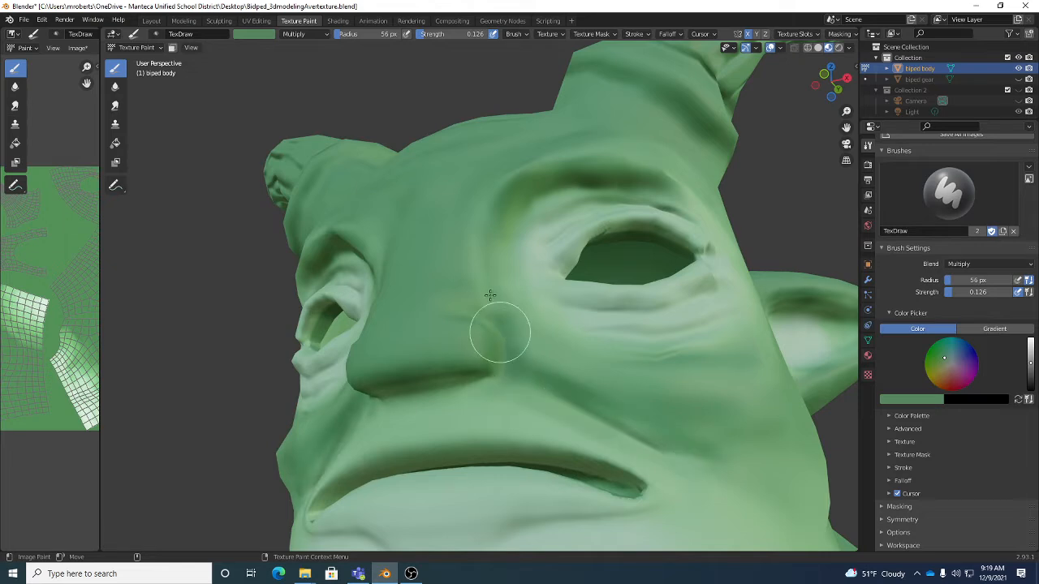
{"action": "scroll", "coordinate": [504, 244], "scroll_direction": "down", "scroll_amount": 5}
{"action": "middle_click_drag", "start_coordinate": [520, 259], "coordinate": [573, 295]}
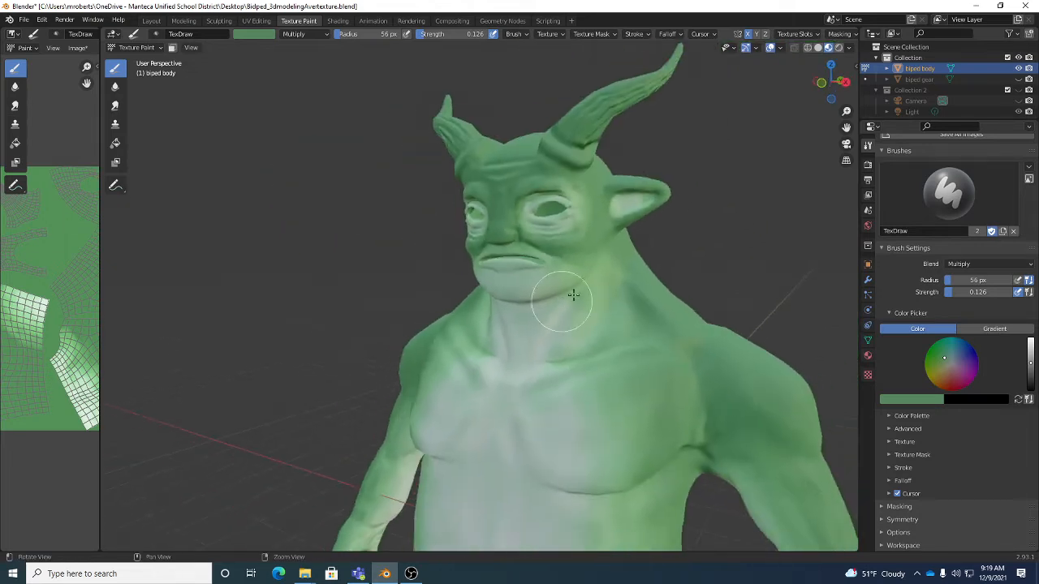
- Paint Multiply shading over the creature's shoulder and outer upper arm
{"action": "middle_click_drag", "start_coordinate": [666, 332], "coordinate": [647, 341]}
{"action": "middle_click_drag", "start_coordinate": [657, 394], "coordinate": [686, 365]}
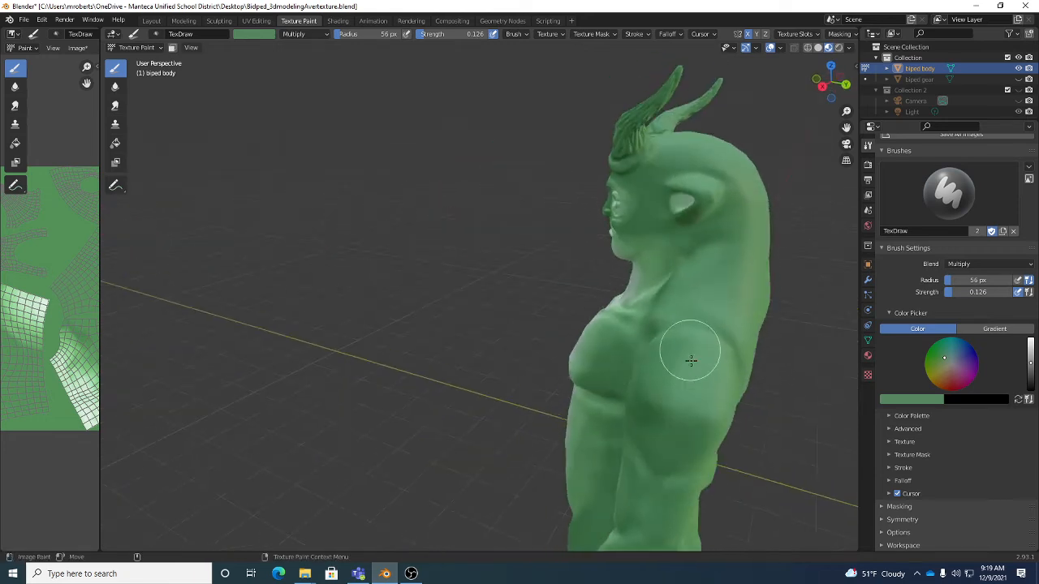
{"action": "middle_click_drag", "start_coordinate": [665, 398], "coordinate": [687, 364]}
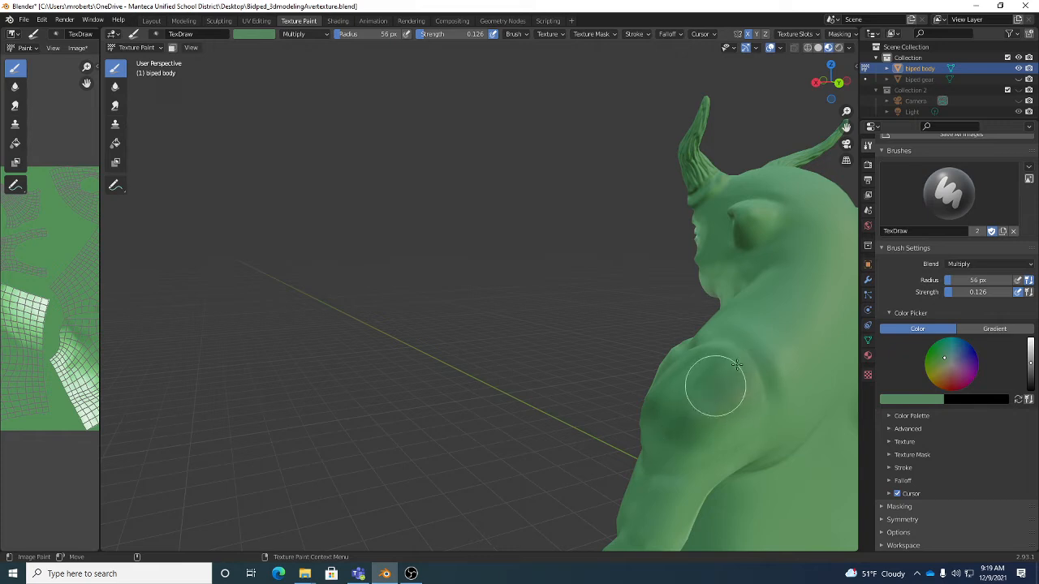
{"action": "mouse_move", "coordinate": [772, 309]}
{"action": "middle_mouse_down"}
{"action": "mouse_move", "coordinate": [712, 378]}
{"action": "mouse_move", "coordinate": [692, 320]}
{"action": "middle_mouse_up"}
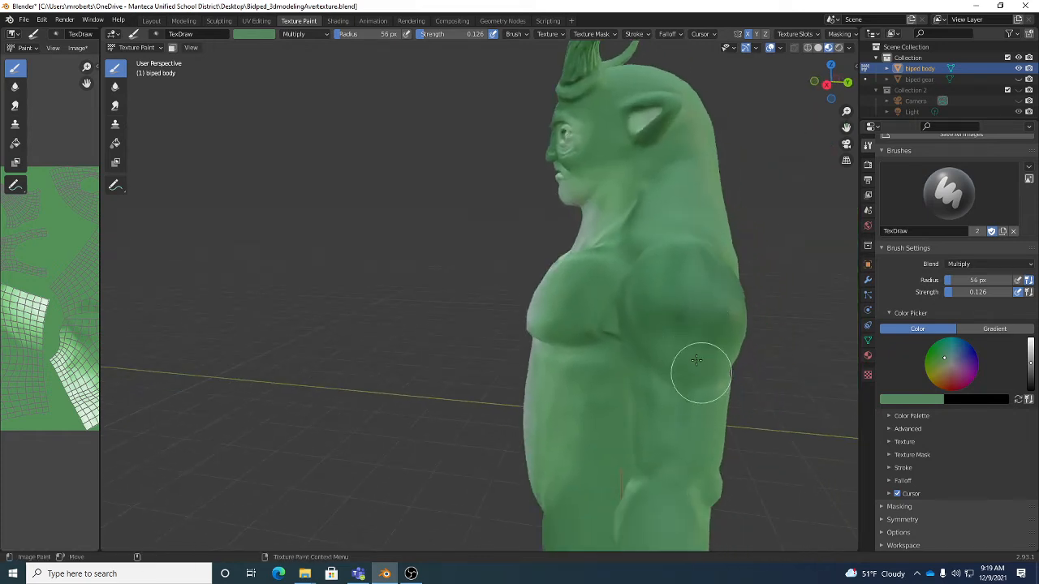
{"action": "mouse_move", "coordinate": [656, 351]}
{"action": "middle_mouse_down"}
{"action": "mouse_move", "coordinate": [677, 348]}
{"action": "mouse_move", "coordinate": [691, 297]}
{"action": "mouse_move", "coordinate": [624, 349]}
{"action": "mouse_move", "coordinate": [609, 339]}
{"action": "mouse_move", "coordinate": [637, 440]}
{"action": "middle_mouse_up"}
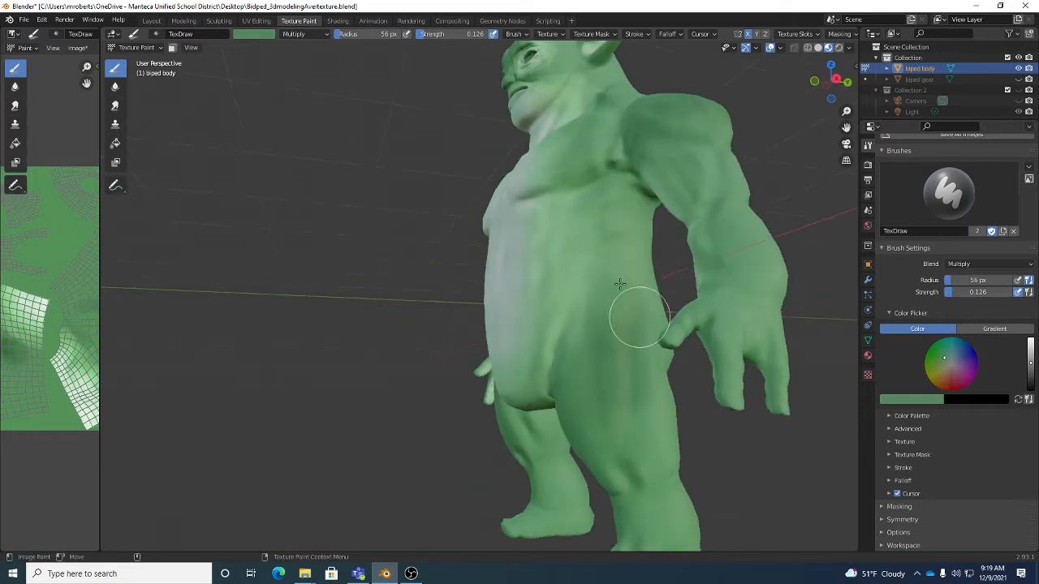
- Paint Multiply shading over the outer hip and down the side and back of the thigh
{"action": "left_click", "coordinate": [296, 34]}
{"action": "middle_click_drag", "start_coordinate": [587, 308], "coordinate": [754, 360]}
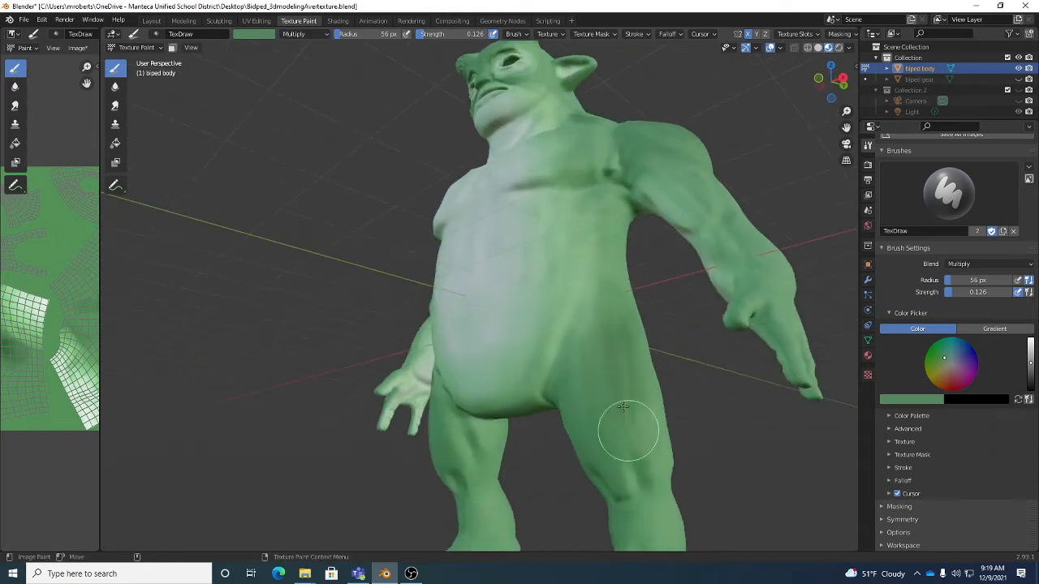
{"action": "middle_click_drag", "start_coordinate": [686, 449], "coordinate": [689, 366]}
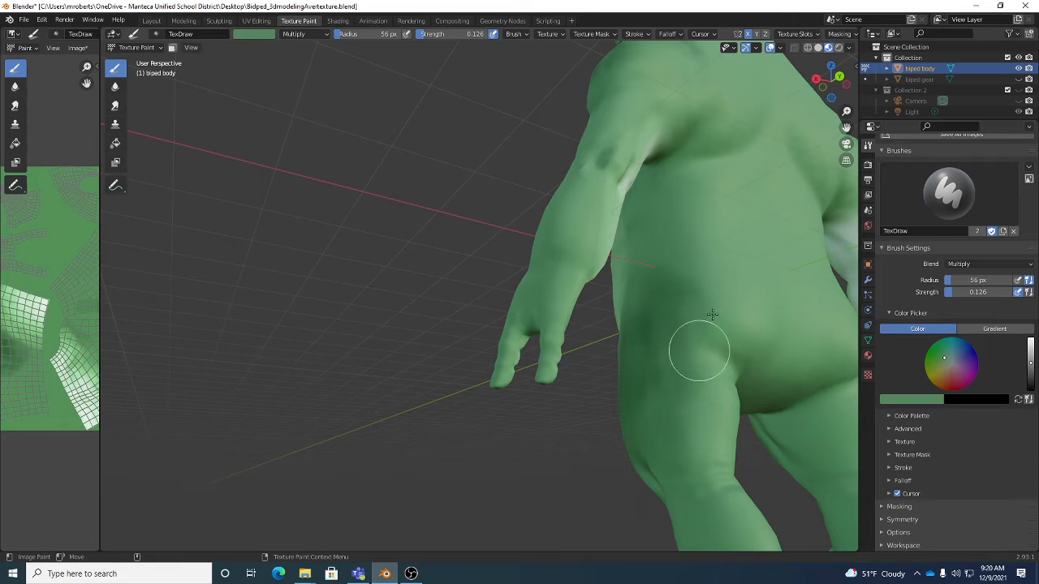
{"action": "middle_click_drag", "start_coordinate": [736, 339], "coordinate": [703, 336]}
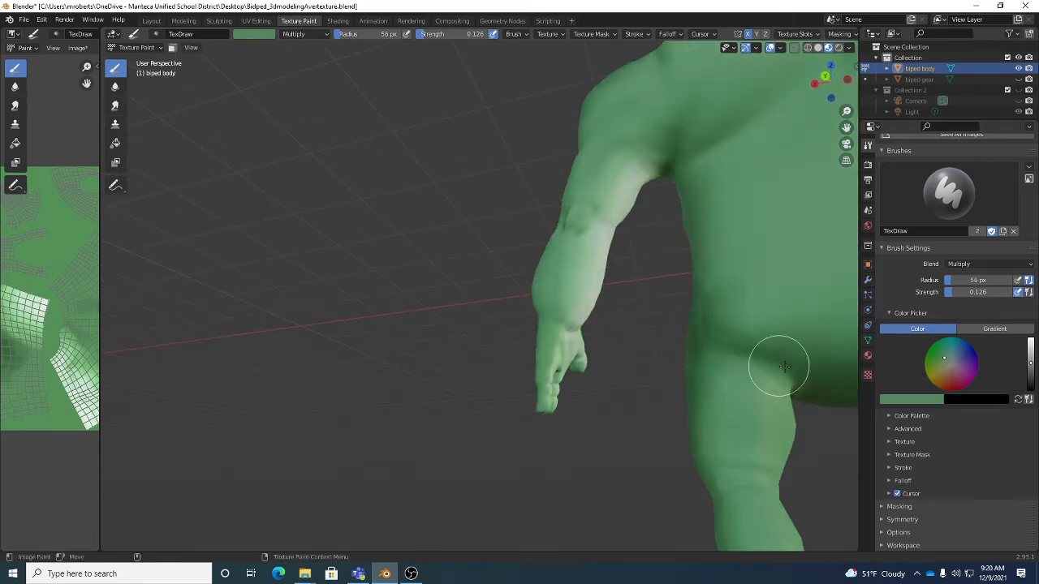
{"action": "middle_click_drag", "start_coordinate": [776, 365], "coordinate": [652, 343]}
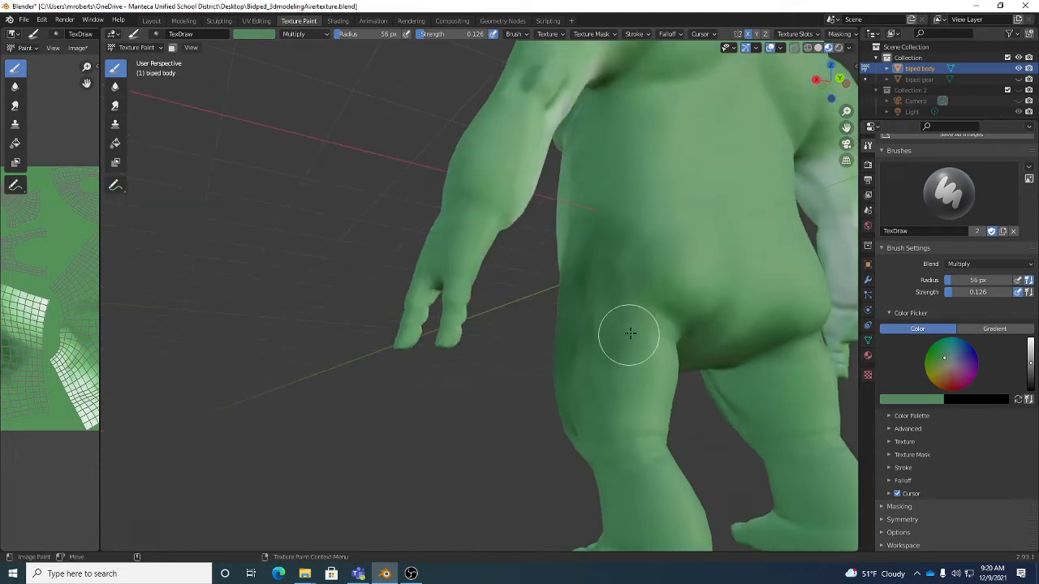
{"action": "middle_click_drag", "start_coordinate": [609, 408], "coordinate": [610, 365]}
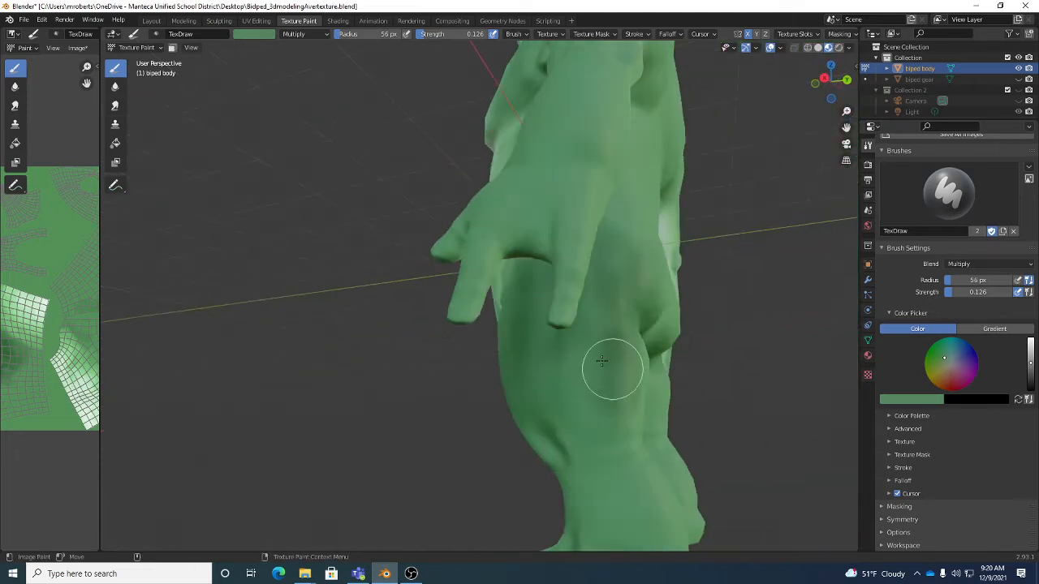
{"action": "middle_click_drag", "start_coordinate": [609, 413], "coordinate": [559, 281]}
{"action": "mouse_move", "coordinate": [563, 236]}
{"action": "middle_mouse_down"}
{"action": "mouse_move", "coordinate": [611, 268]}
{"action": "mouse_move", "coordinate": [693, 261]}
{"action": "mouse_move", "coordinate": [565, 267]}
{"action": "mouse_move", "coordinate": [598, 255]}
{"action": "mouse_move", "coordinate": [614, 305]}
{"action": "mouse_move", "coordinate": [592, 313]}
{"action": "middle_mouse_up"}
- Bring the whole creature into view and switch the brush blending to Exclusion
{"action": "scroll", "coordinate": [659, 258], "scroll_direction": "down", "scroll_amount": 4}
{"action": "scroll", "coordinate": [693, 261], "scroll_direction": "up", "scroll_amount": 2}
{"action": "scroll", "coordinate": [614, 304], "scroll_direction": "up", "scroll_amount": 2}
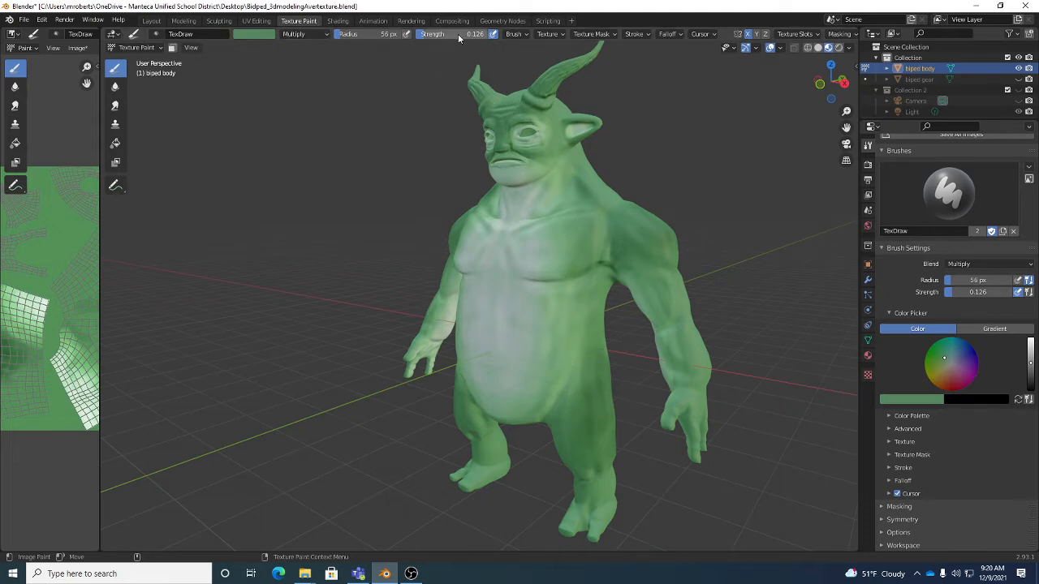
{"action": "left_click", "coordinate": [258, 35]}
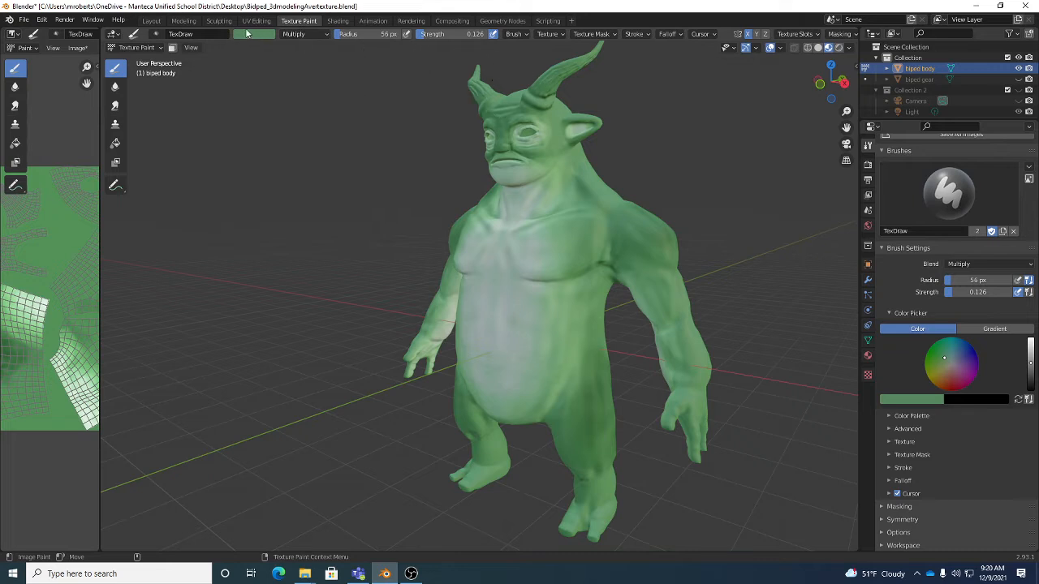
{"action": "left_click", "coordinate": [249, 34]}
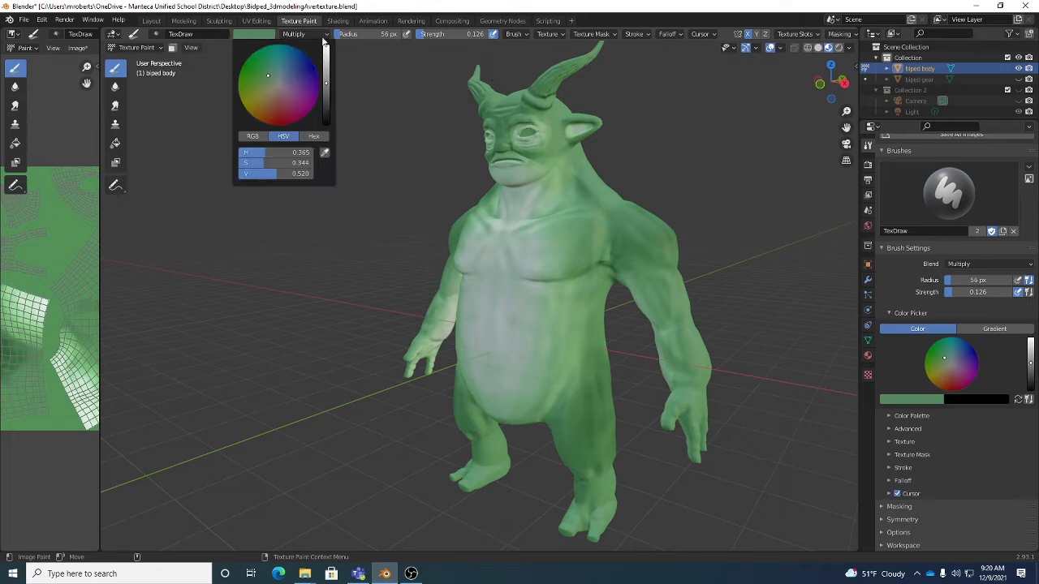
{"action": "left_click", "coordinate": [261, 35]}
{"action": "left_click", "coordinate": [312, 33]}
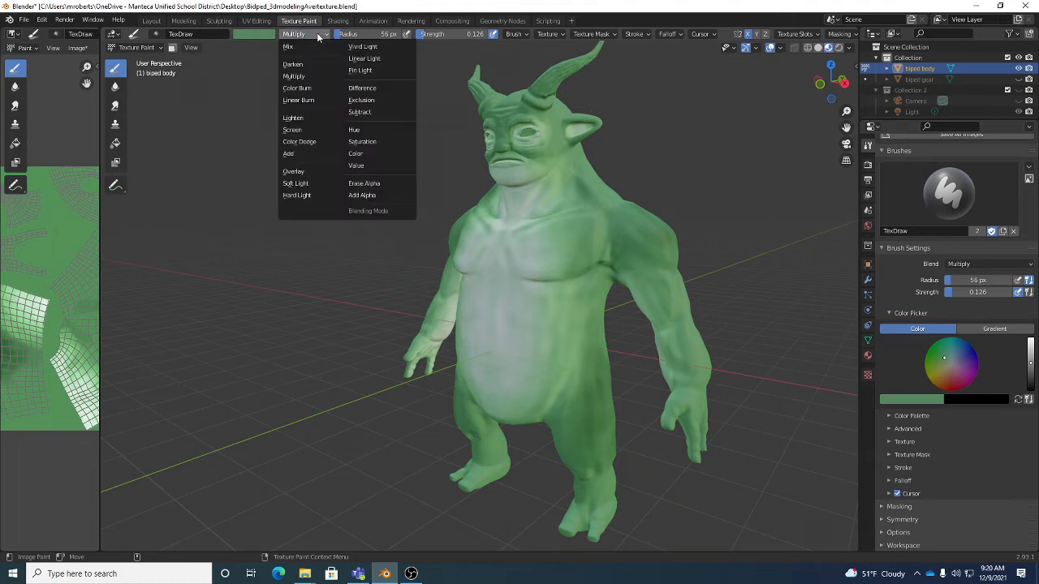
{"action": "left_click", "coordinate": [370, 100]}
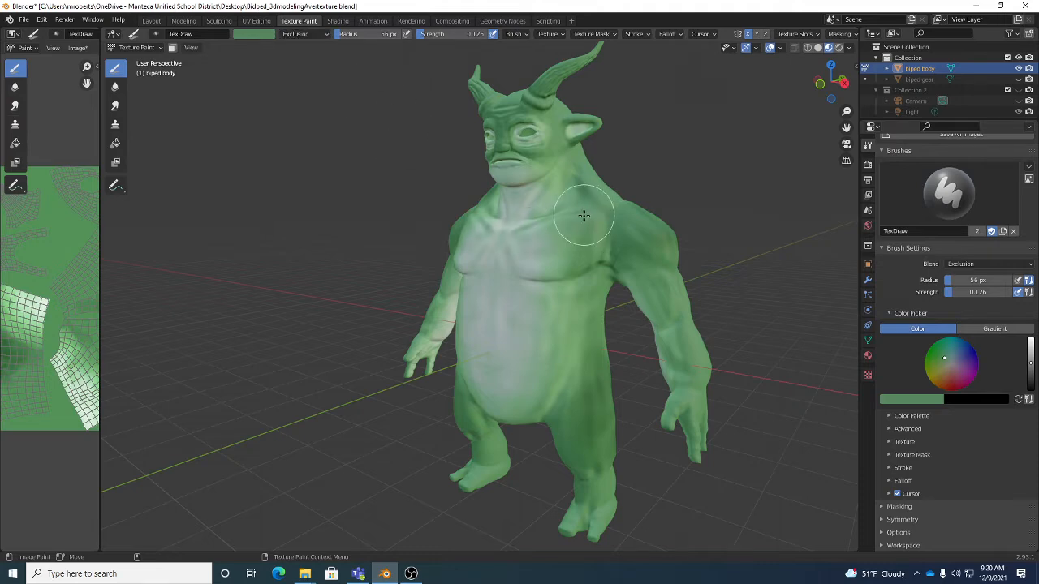
- Try the Difference blend mode with a stroke across the creature's upper chest, and undo the chest strokes
{"action": "scroll", "coordinate": [545, 237], "scroll_direction": "up", "scroll_amount": 3}
{"action": "mouse_move", "coordinate": [535, 223]}
{"action": "left_mouse_down"}
{"action": "mouse_move", "coordinate": [512, 211]}
{"action": "mouse_move", "coordinate": [552, 200]}
{"action": "mouse_move", "coordinate": [570, 238]}
{"action": "left_mouse_up"}
{"action": "mouse_move", "coordinate": [570, 238]}
{"action": "left_mouse_down"}
{"action": "mouse_move", "coordinate": [501, 271]}
{"action": "mouse_move", "coordinate": [586, 242]}
{"action": "mouse_move", "coordinate": [647, 260]}
{"action": "left_mouse_up"}
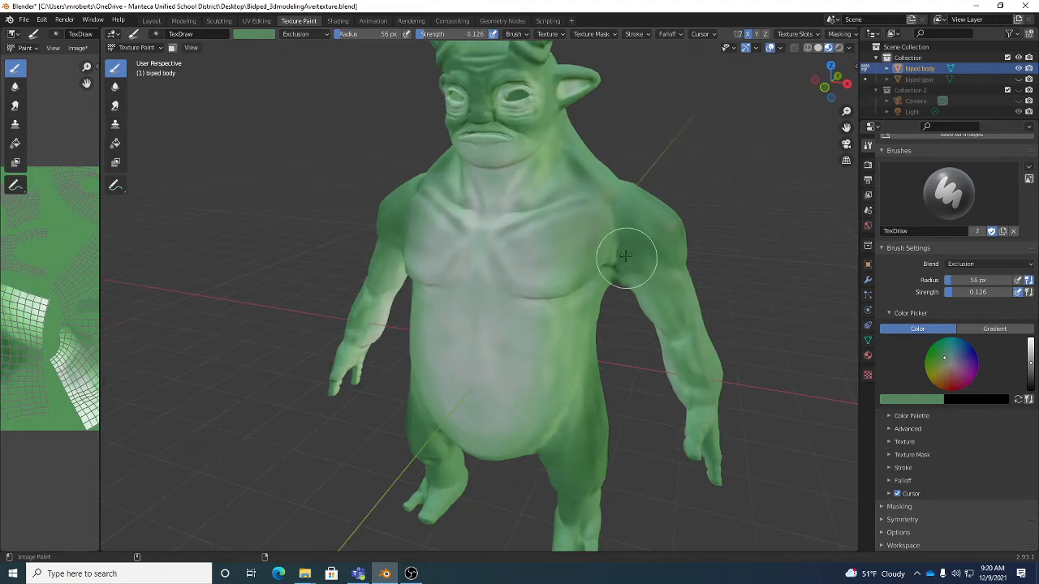
{"action": "left_click", "coordinate": [305, 37]}
{"action": "left_click", "coordinate": [378, 89]}
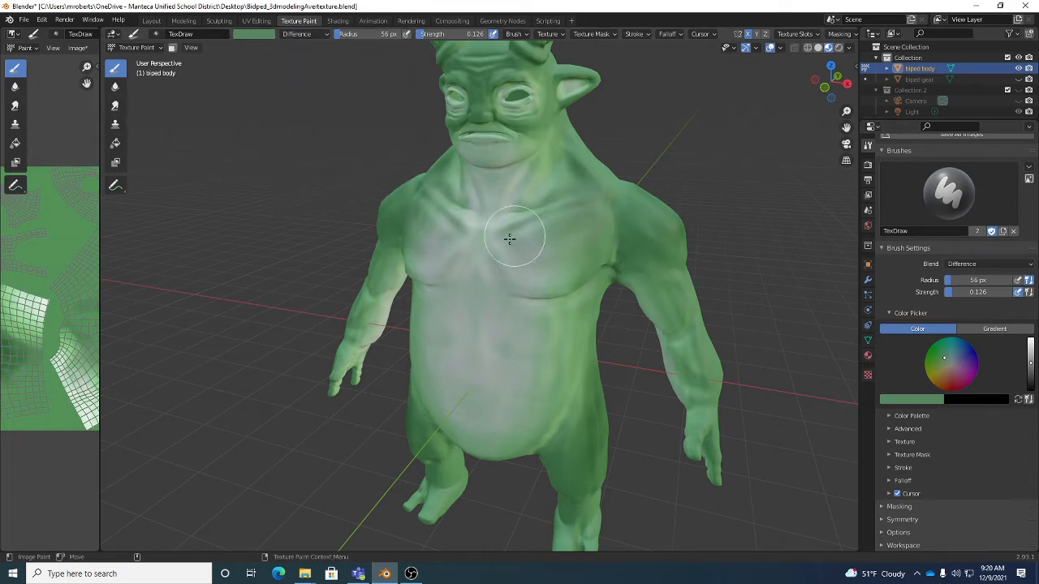
{"action": "mouse_move", "coordinate": [510, 238]}
{"action": "left_mouse_down"}
{"action": "mouse_move", "coordinate": [560, 195]}
{"action": "mouse_move", "coordinate": [487, 241]}
{"action": "mouse_move", "coordinate": [547, 276]}
{"action": "mouse_move", "coordinate": [597, 248]}
{"action": "left_mouse_up"}
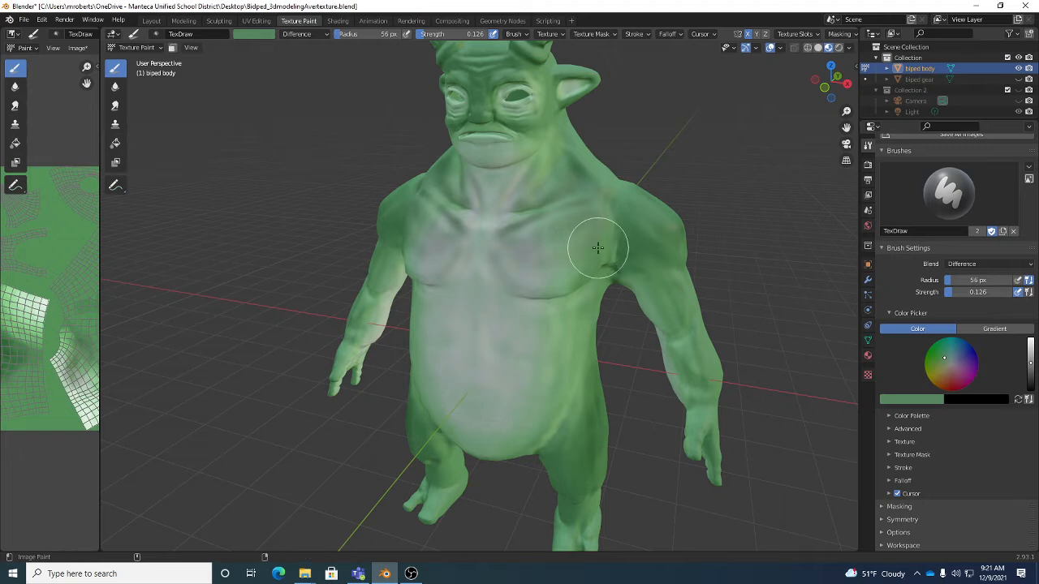
{"action": "key", "text": "ctrl+z"}
{"action": "key", "text": "ctrl+z"}
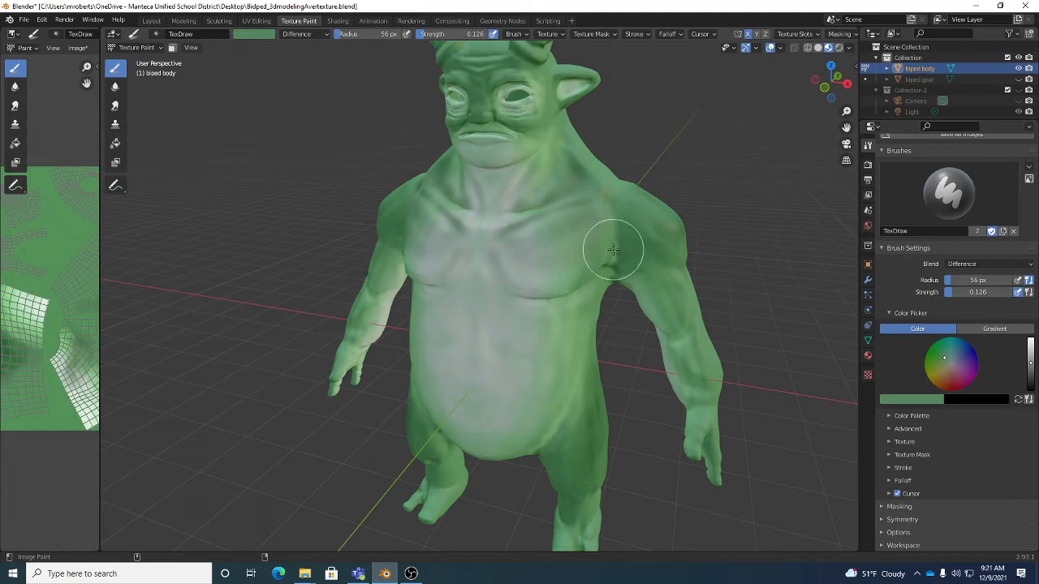
{"action": "key", "text": "ctrl+z"}
- Try the Subtract blend mode with a stroke over the creature's chest and undo it
{"action": "left_click", "coordinate": [313, 36]}
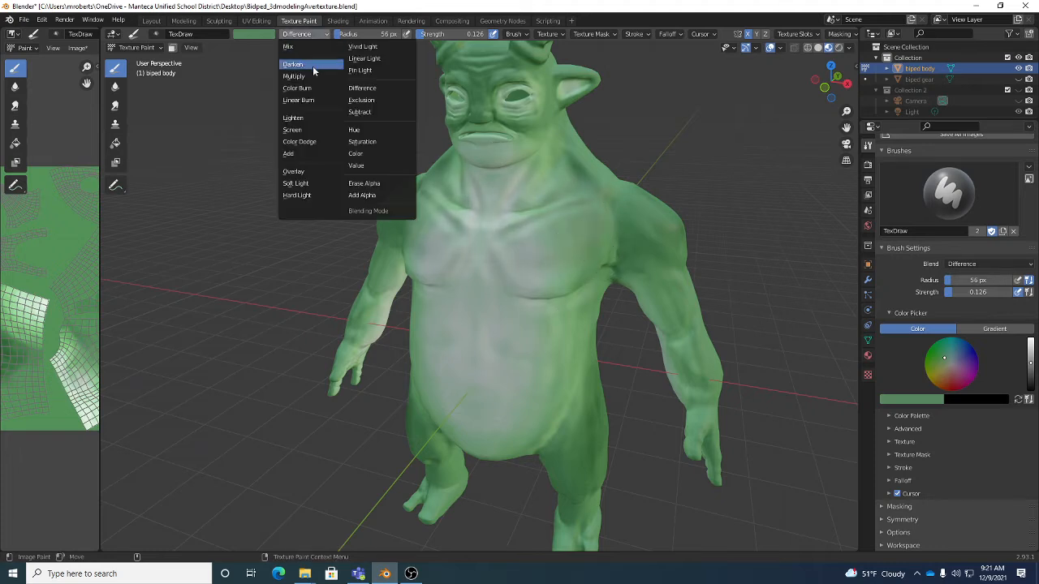
{"action": "left_click", "coordinate": [374, 112]}
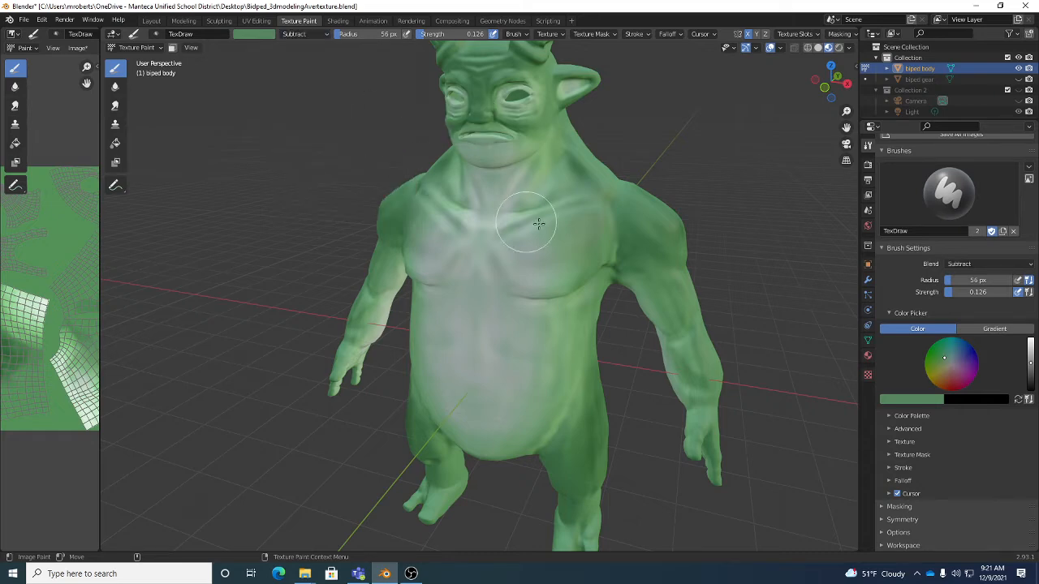
{"action": "mouse_move", "coordinate": [553, 208]}
{"action": "left_mouse_down"}
{"action": "mouse_move", "coordinate": [538, 216]}
{"action": "mouse_move", "coordinate": [564, 239]}
{"action": "mouse_move", "coordinate": [506, 267]}
{"action": "mouse_move", "coordinate": [496, 232]}
{"action": "mouse_move", "coordinate": [530, 252]}
{"action": "left_mouse_up"}
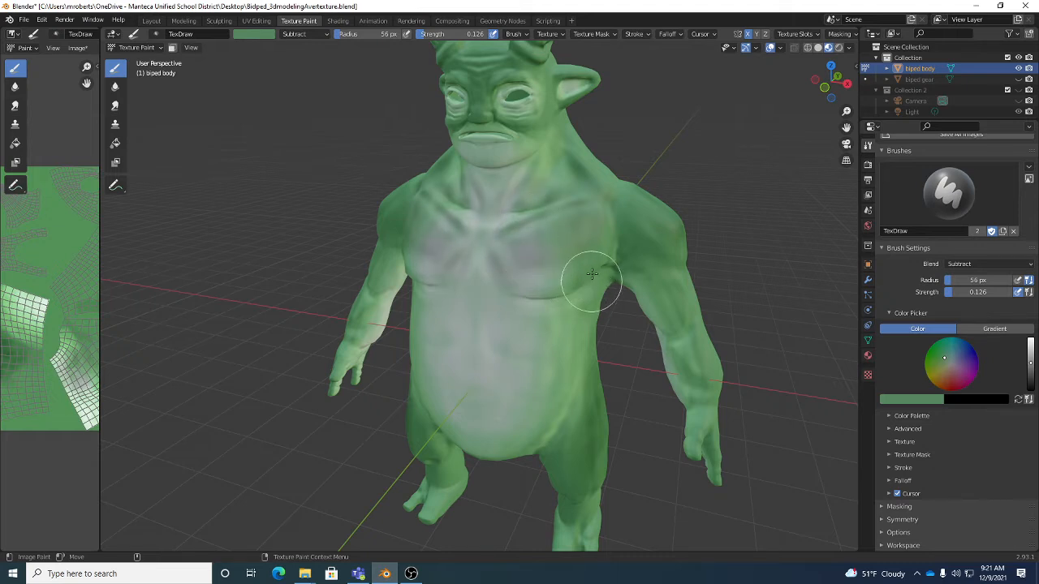
{"action": "key", "text": "ctrl+z"}
{"action": "key", "text": "ctrl+z"}
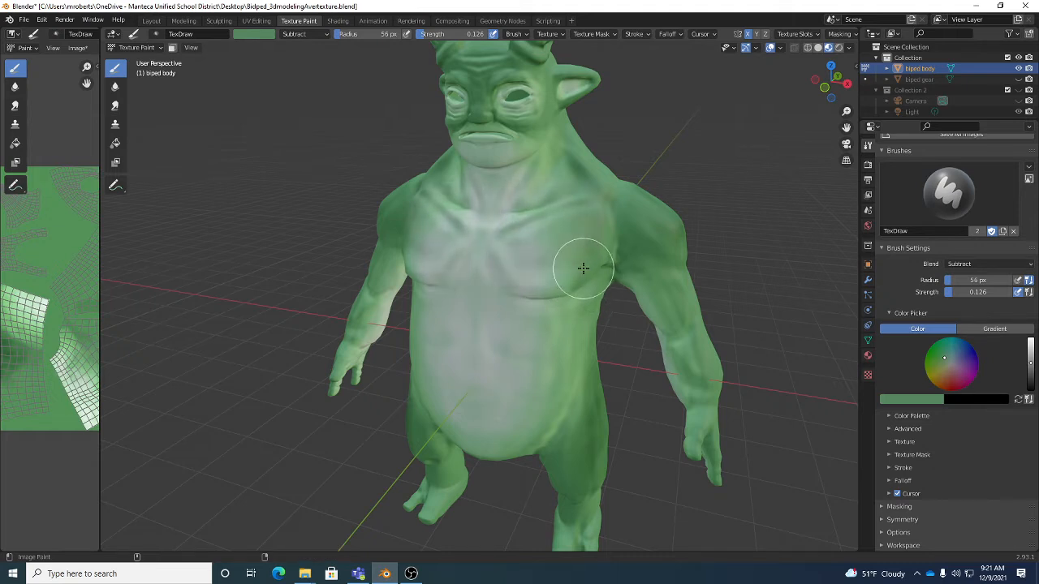
- Switch the brush blending to Mix
{"action": "left_click", "coordinate": [317, 34]}
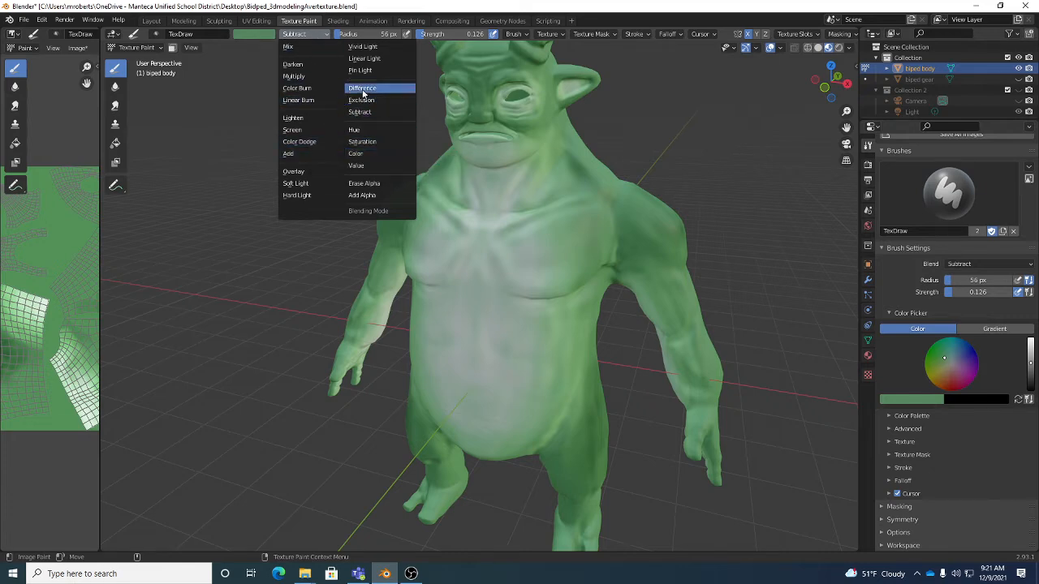
{"action": "left_click", "coordinate": [292, 47]}
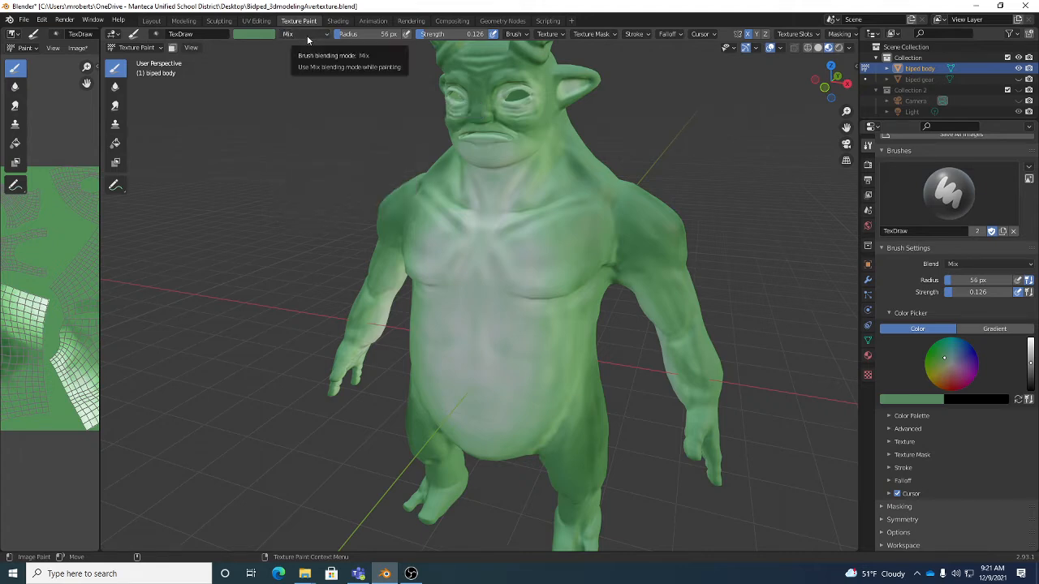
{"action": "left_click", "coordinate": [307, 35]}
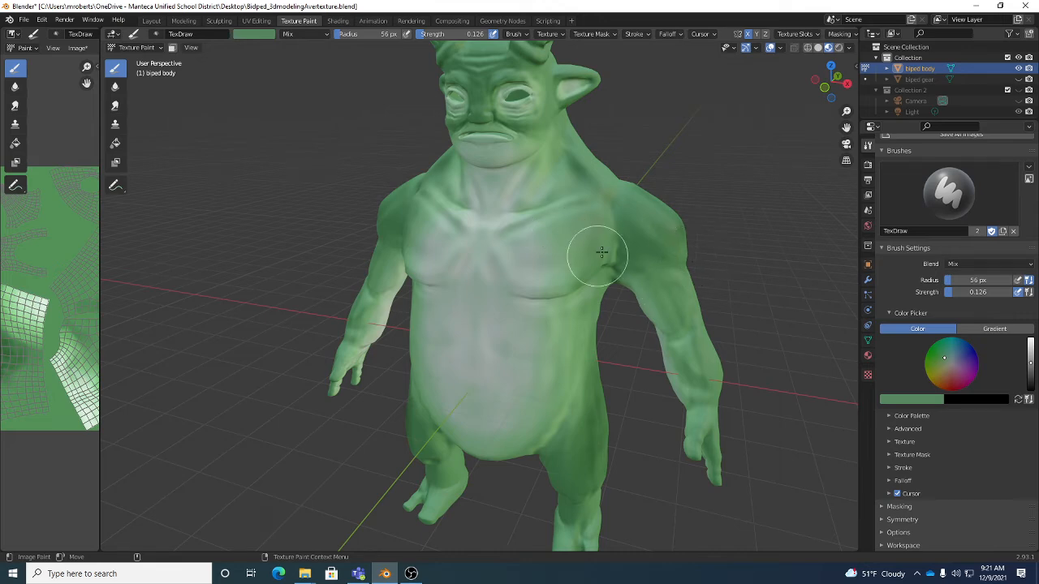
- Bring the whole creature into view and set the brush strength to 0.237 with Mix blending
{"action": "middle_click_drag", "start_coordinate": [689, 263], "coordinate": [649, 251]}
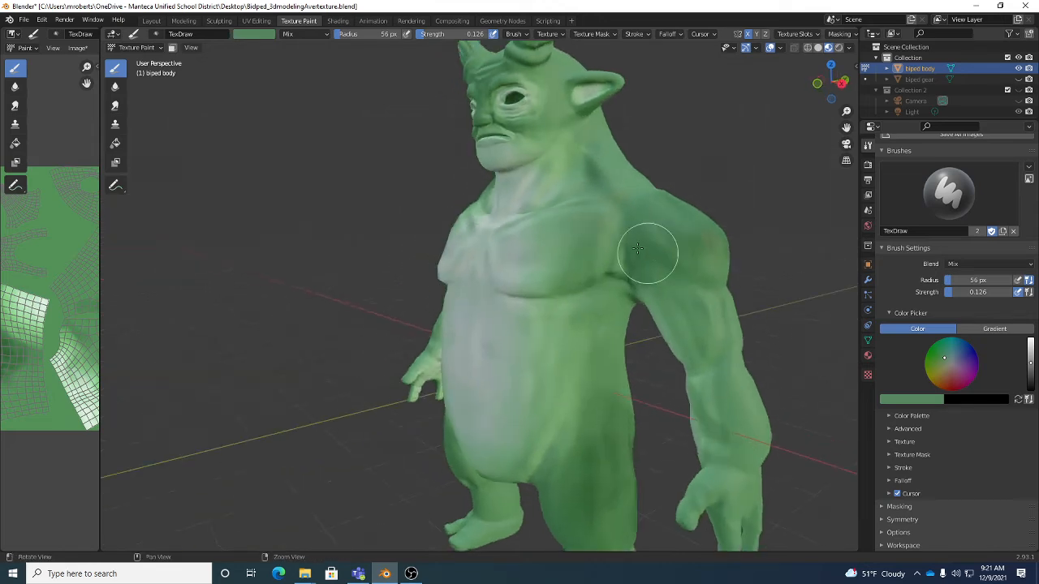
{"action": "scroll", "coordinate": [609, 253], "scroll_direction": "down", "scroll_amount": 3}
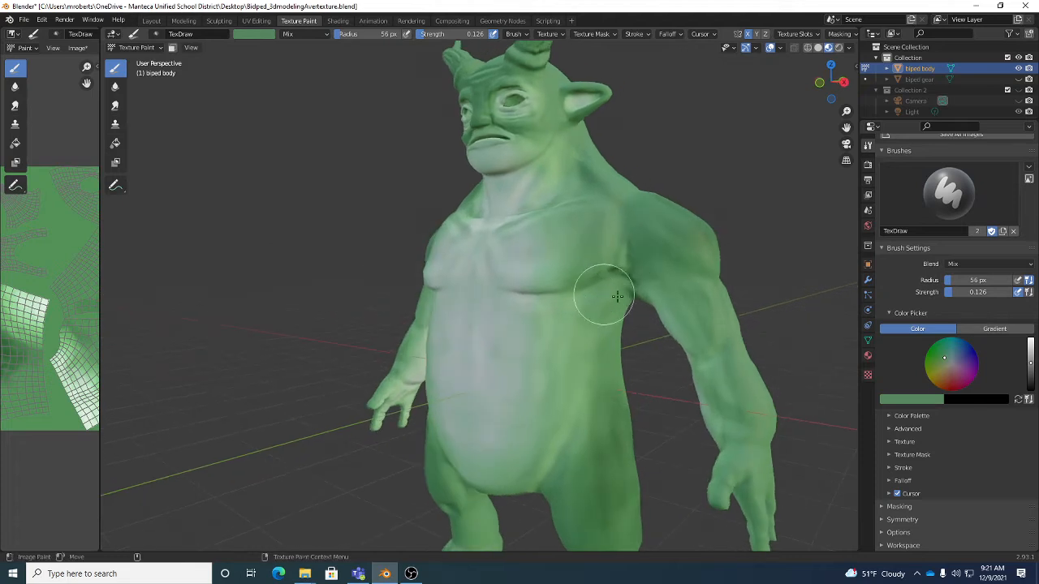
{"action": "middle_click_drag", "start_coordinate": [599, 306], "coordinate": [632, 290]}
{"action": "scroll", "coordinate": [635, 288], "scroll_direction": "up", "scroll_amount": 2}
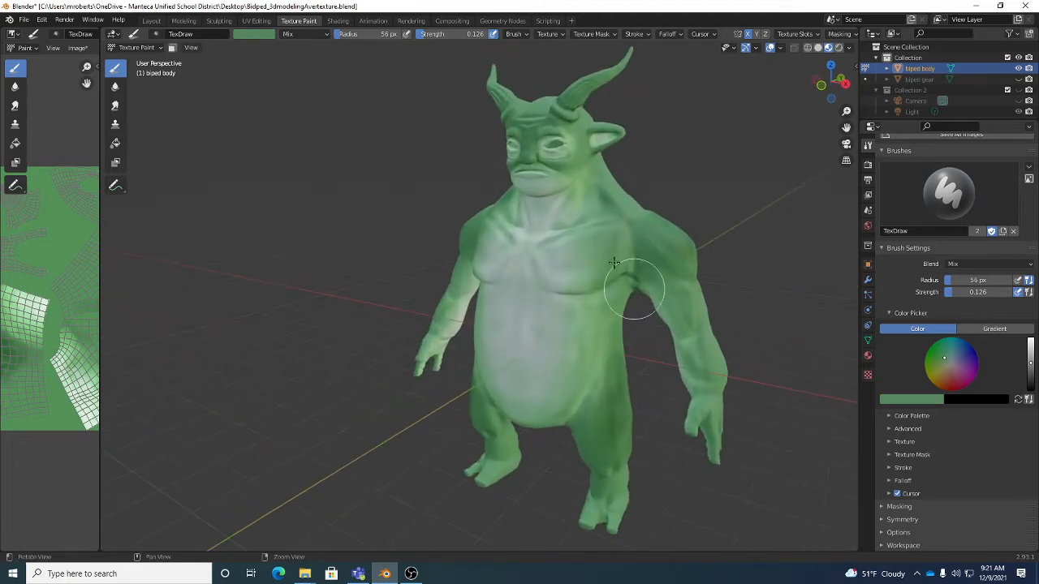
{"action": "left_click", "coordinate": [264, 34]}
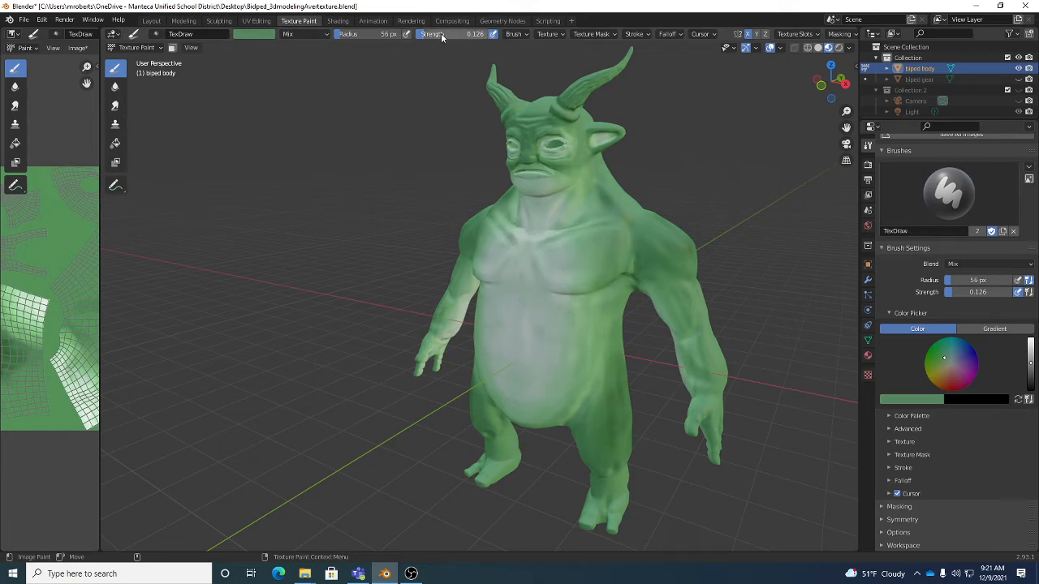
{"action": "mouse_move", "coordinate": [434, 38]}
{"action": "left_mouse_down"}
{"action": "mouse_move", "coordinate": [459, 35]}
{"action": "mouse_move", "coordinate": [434, 36]}
{"action": "left_mouse_up"}
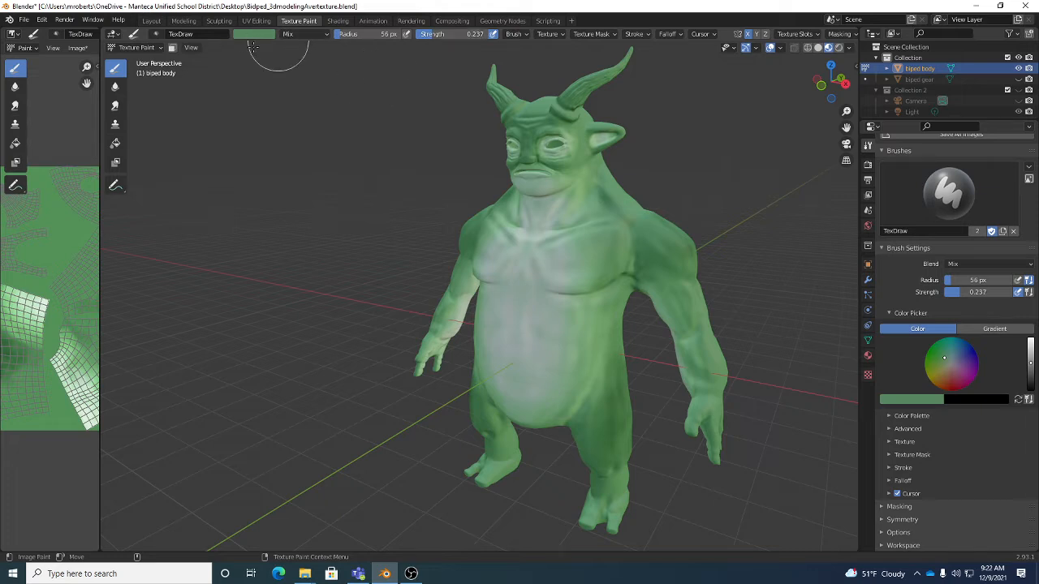
{"action": "left_click", "coordinate": [305, 35]}
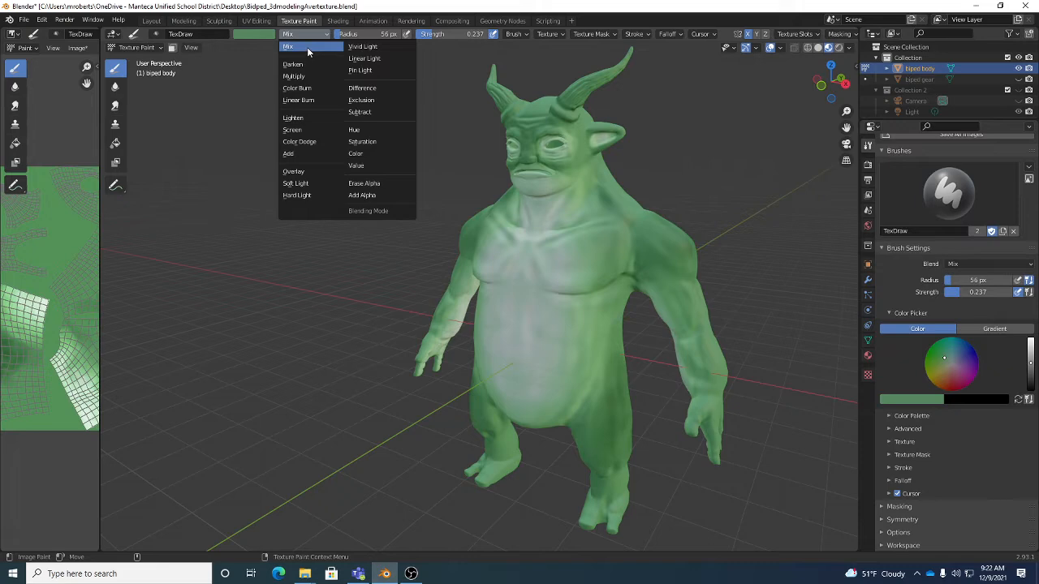
{"action": "left_click", "coordinate": [307, 47]}
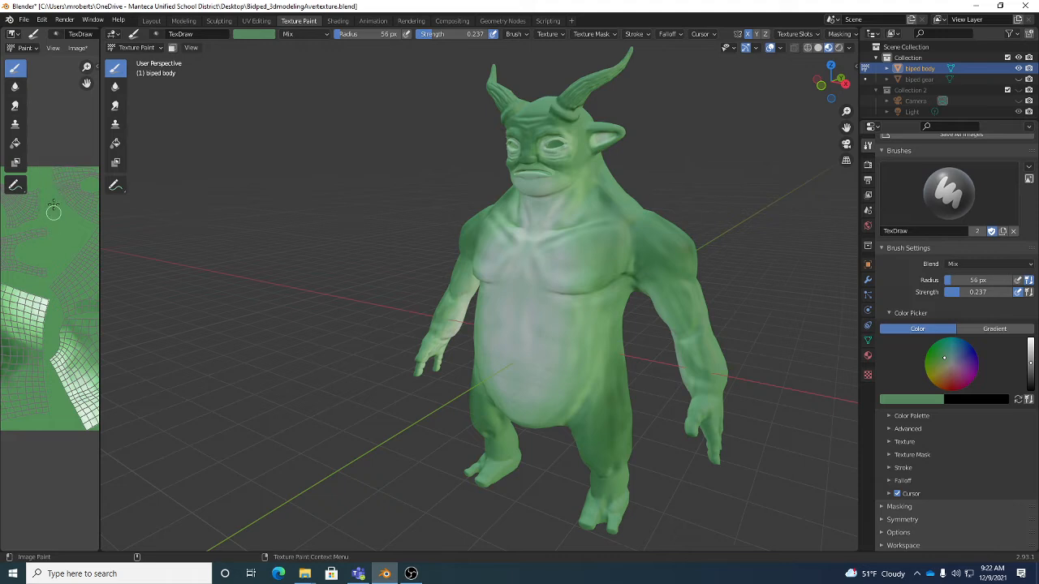
- Save the painted body texture image and save the Blender project file
{"action": "left_click", "coordinate": [78, 50]}
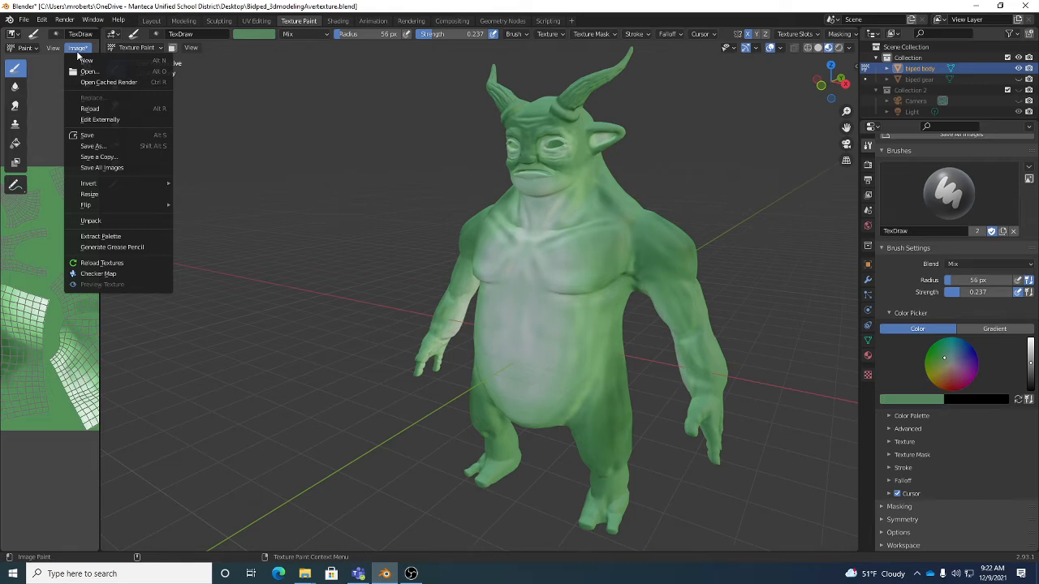
{"action": "left_click", "coordinate": [89, 136]}
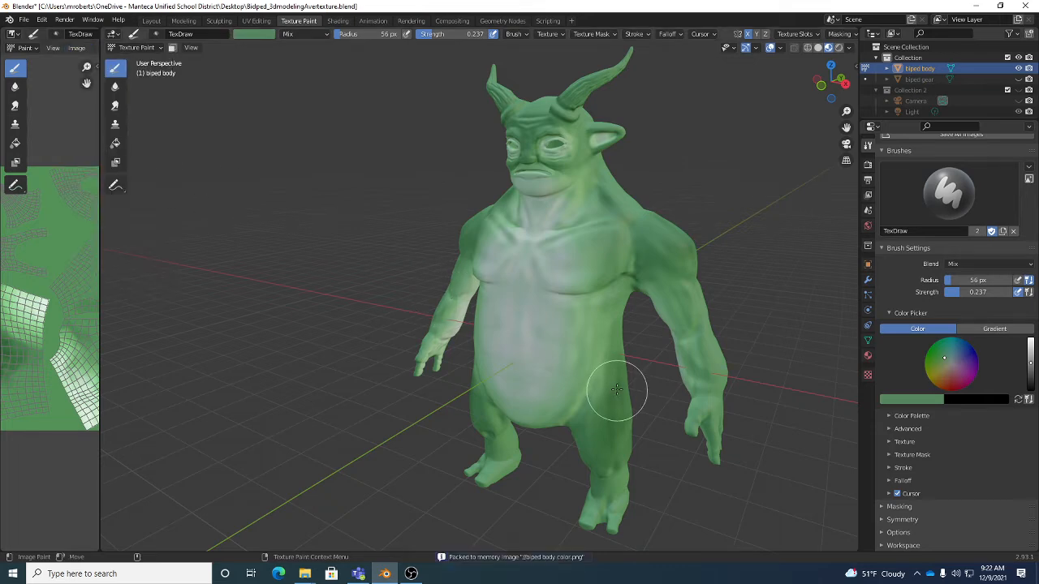
{"action": "key", "text": "ctrl+s"}
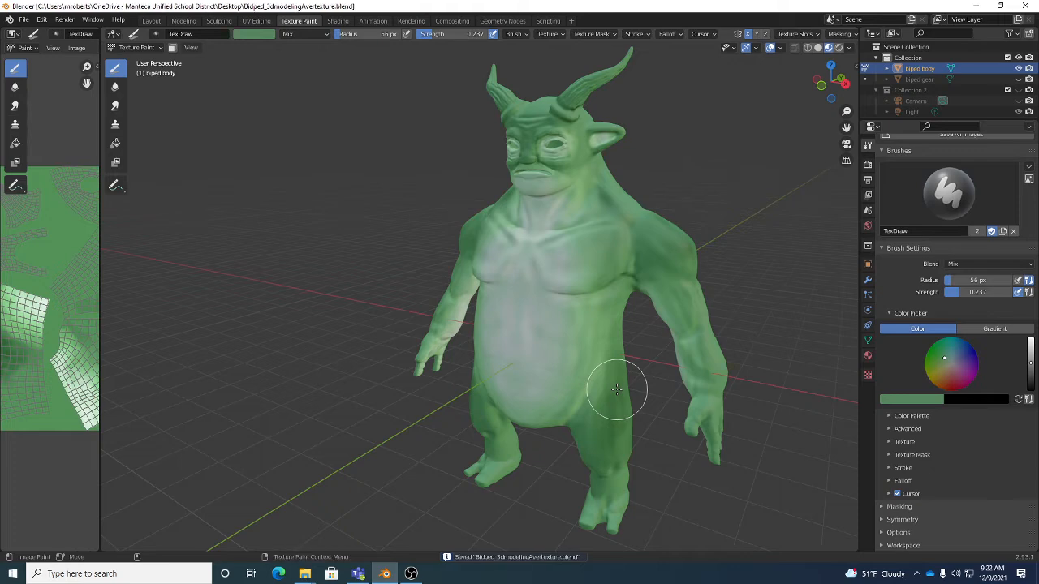
- Check the external data option that automatically packs resources into the .blend file
{"action": "left_click", "coordinate": [23, 19]}
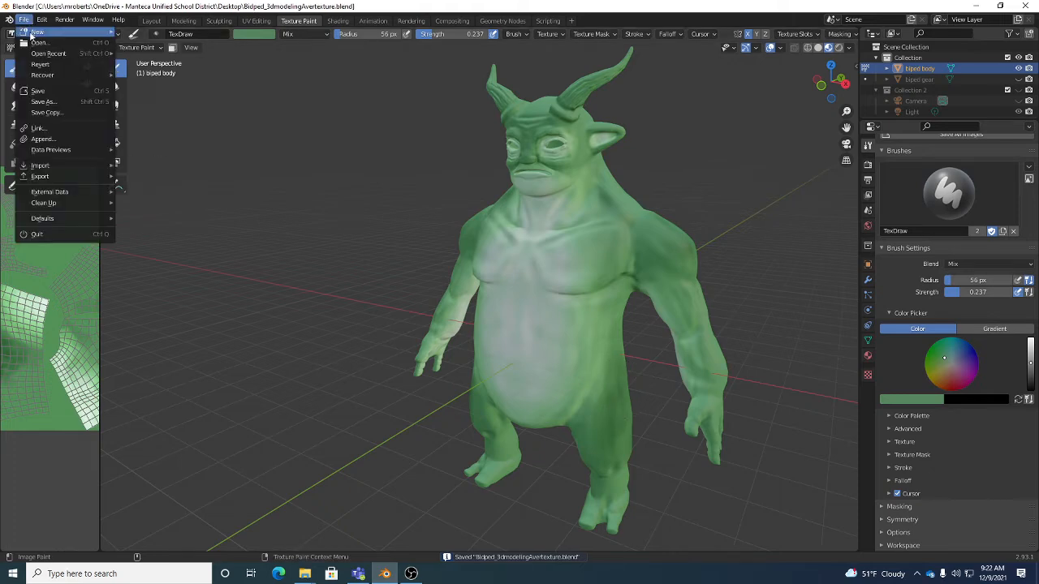
{"action": "mouse_move", "coordinate": [50, 192]}
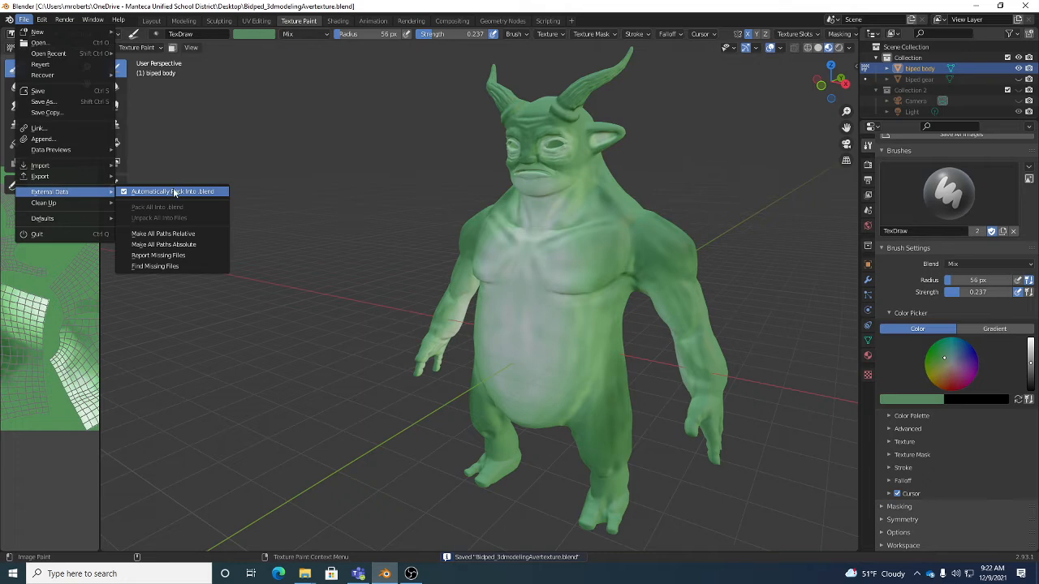
{"action": "left_click", "coordinate": [174, 191]}
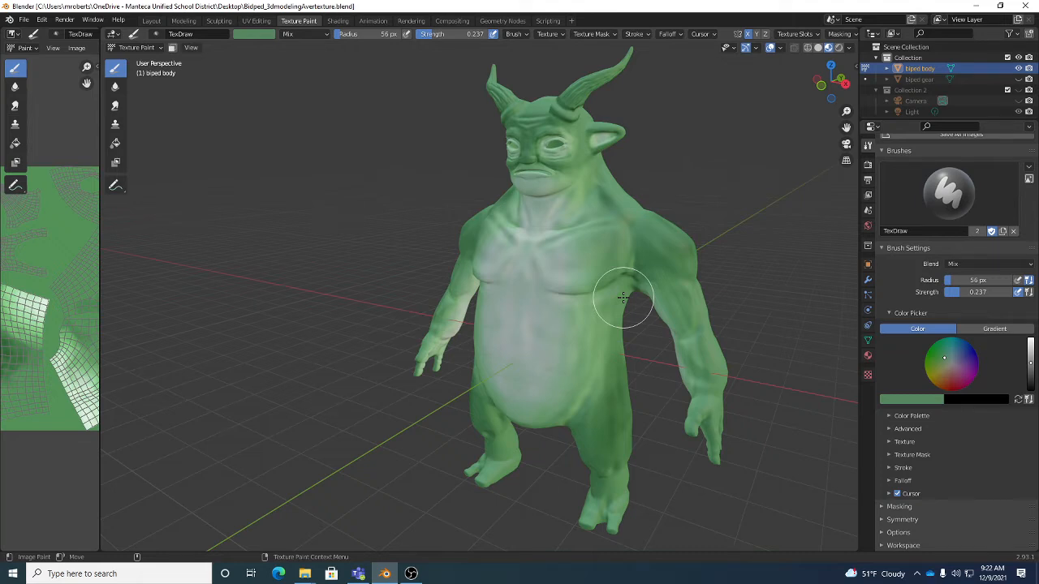
{"action": "left_click", "coordinate": [24, 18]}
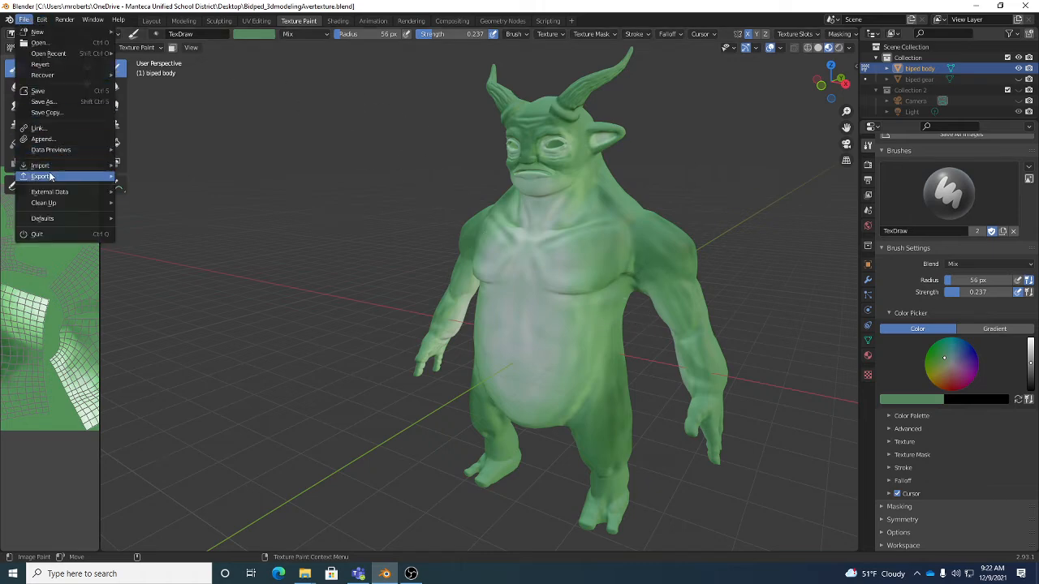
{"action": "mouse_move", "coordinate": [48, 191]}
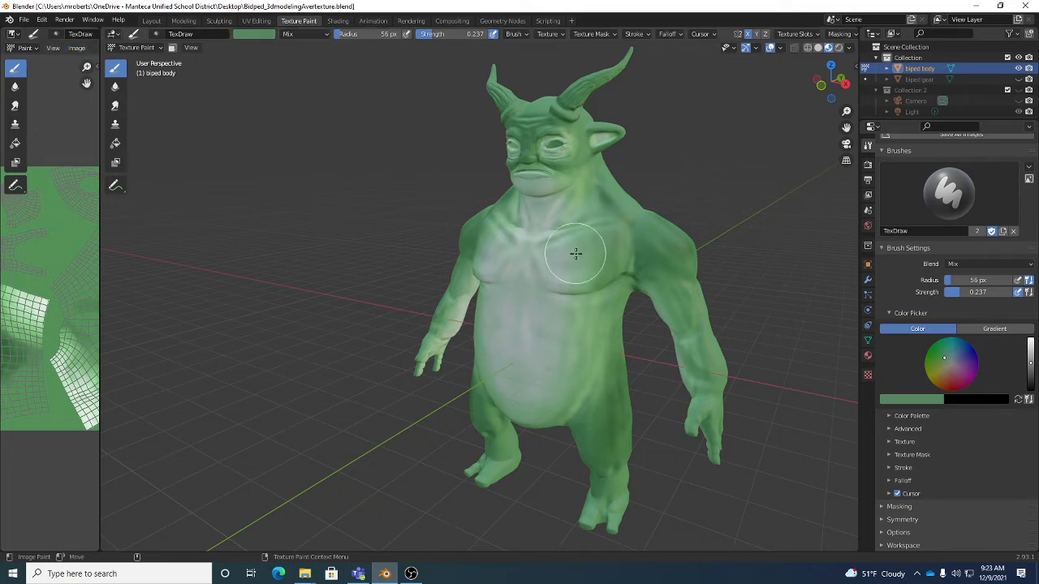
- Set the brush color to a dark green with hue 0.362, saturation 0.577 and value 0.258, and display it as Hex
{"action": "middle_click_drag", "start_coordinate": [626, 265], "coordinate": [552, 303]}
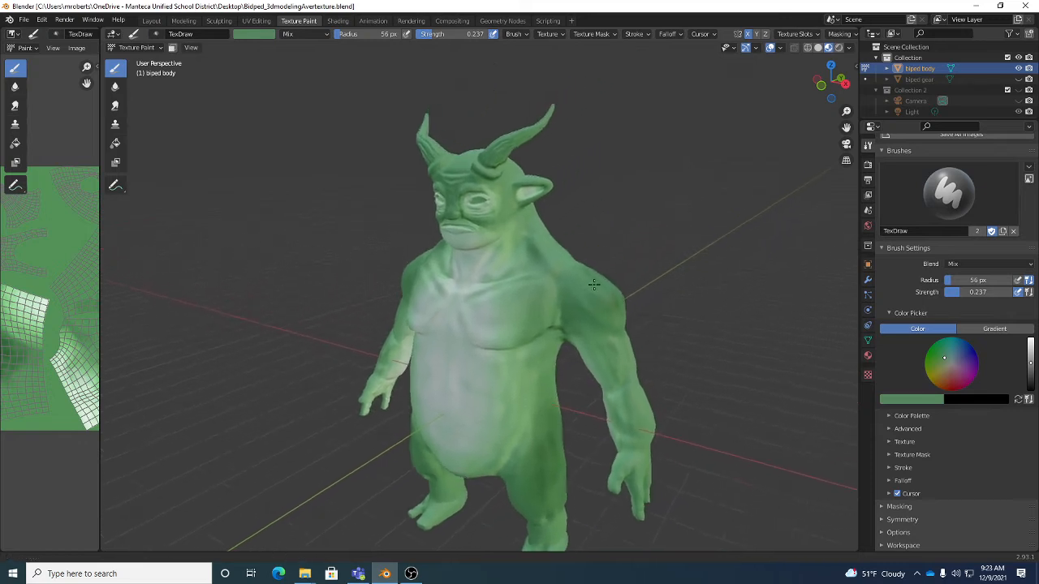
{"action": "scroll", "coordinate": [571, 274], "scroll_direction": "up", "scroll_amount": 1}
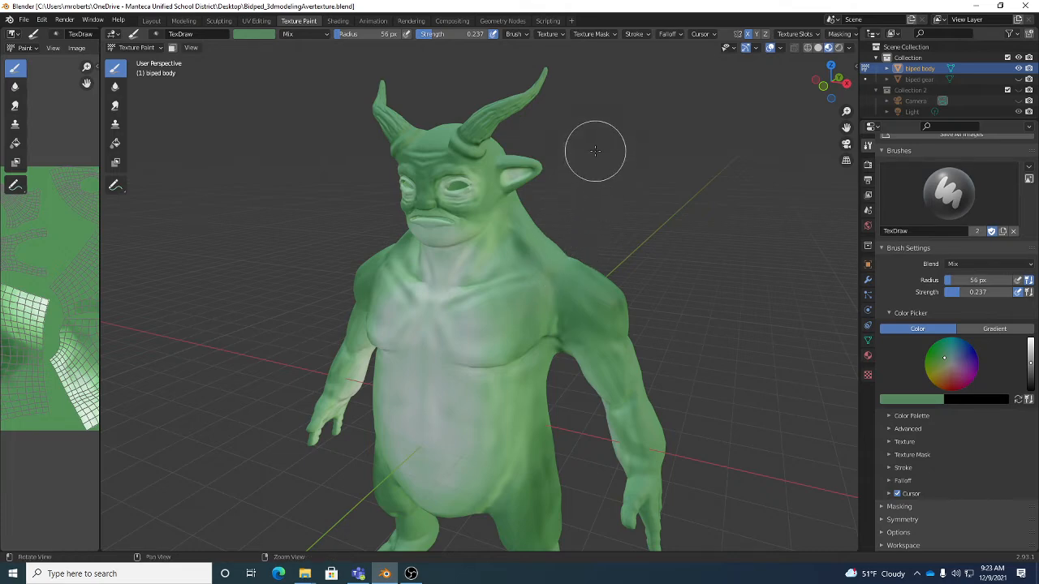
{"action": "mouse_move", "coordinate": [593, 139]}
{"action": "middle_mouse_down"}
{"action": "mouse_move", "coordinate": [595, 180]}
{"action": "mouse_move", "coordinate": [513, 225]}
{"action": "mouse_move", "coordinate": [541, 232]}
{"action": "middle_mouse_up"}
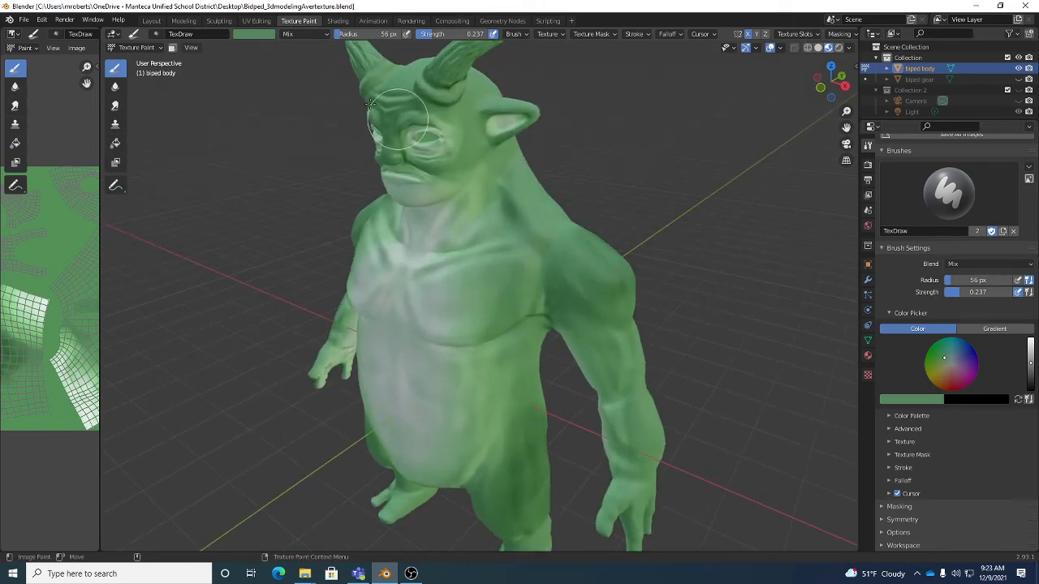
{"action": "left_click", "coordinate": [255, 36]}
{"action": "left_click_drag", "start_coordinate": [328, 99], "coordinate": [326, 108]}
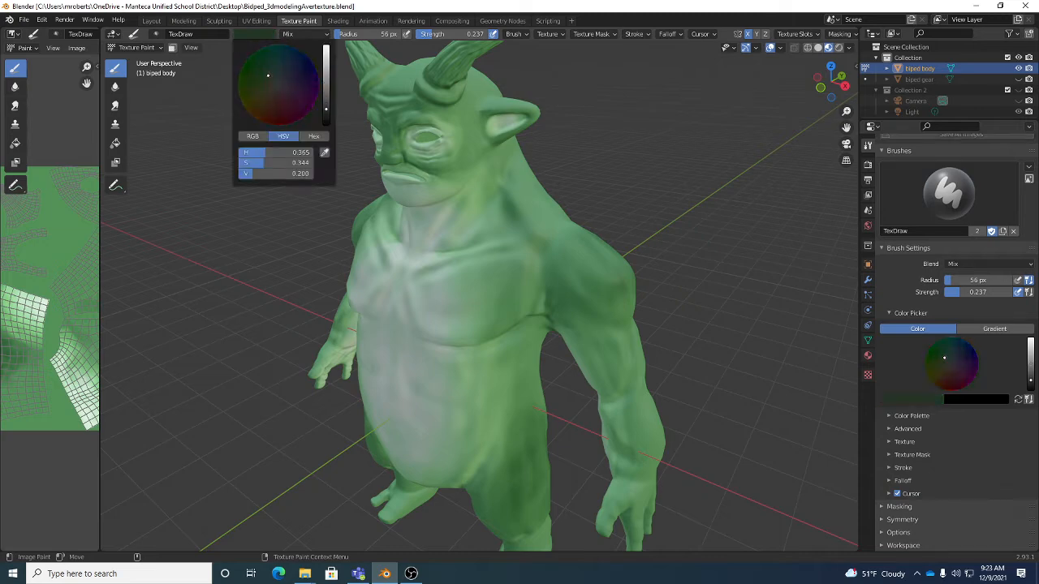
{"action": "left_click", "coordinate": [260, 71]}
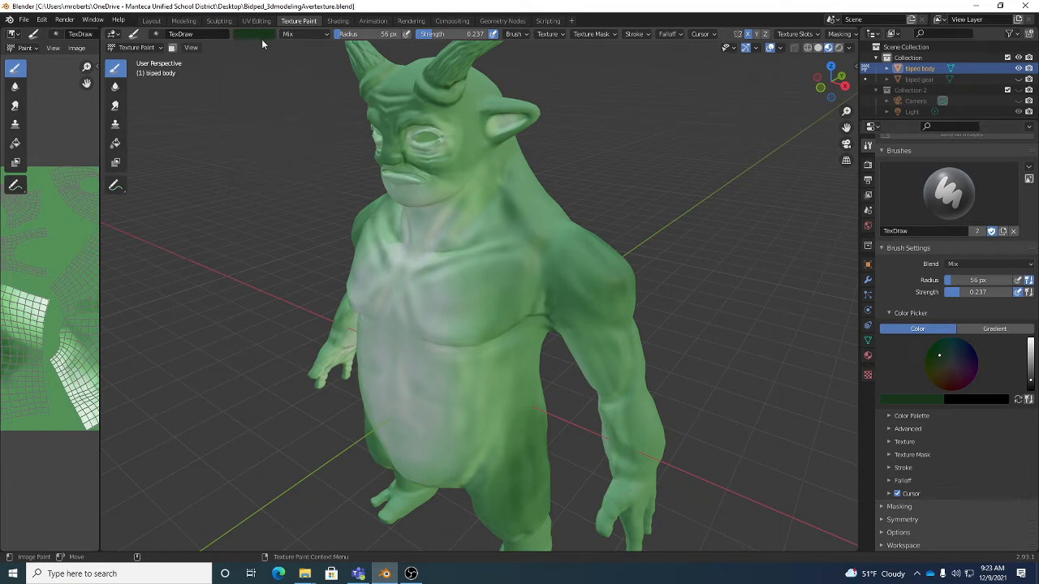
{"action": "left_click", "coordinate": [260, 37]}
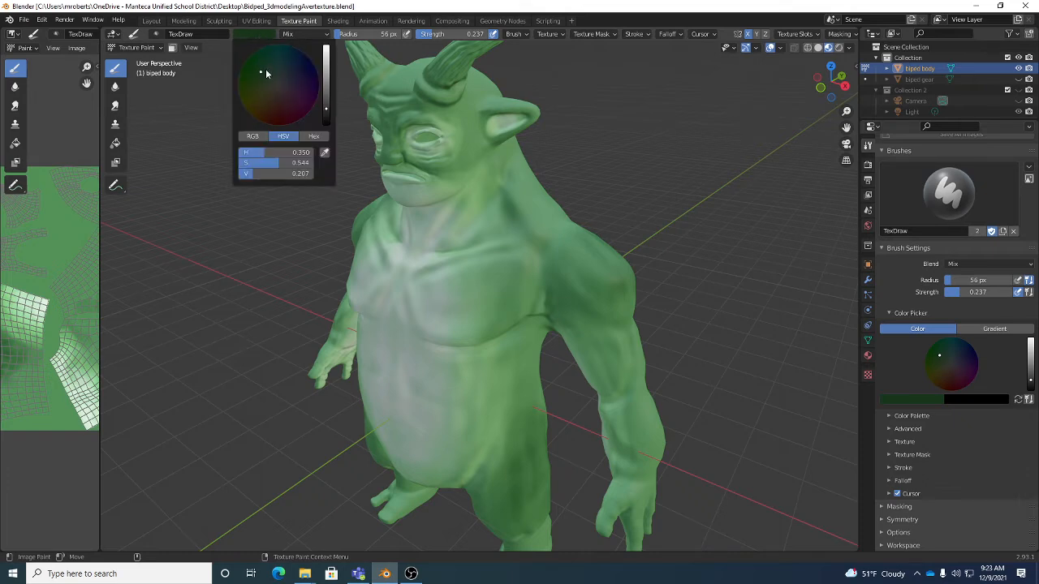
{"action": "mouse_move", "coordinate": [267, 71]}
{"action": "left_mouse_down"}
{"action": "mouse_move", "coordinate": [290, 68]}
{"action": "mouse_move", "coordinate": [260, 70]}
{"action": "left_mouse_up"}
{"action": "mouse_move", "coordinate": [325, 94]}
{"action": "left_mouse_down"}
{"action": "mouse_move", "coordinate": [326, 65]}
{"action": "mouse_move", "coordinate": [326, 101]}
{"action": "left_mouse_up"}
{"action": "mouse_move", "coordinate": [270, 176]}
{"action": "left_mouse_down"}
{"action": "mouse_move", "coordinate": [292, 176]}
{"action": "mouse_move", "coordinate": [259, 176]}
{"action": "left_mouse_up"}
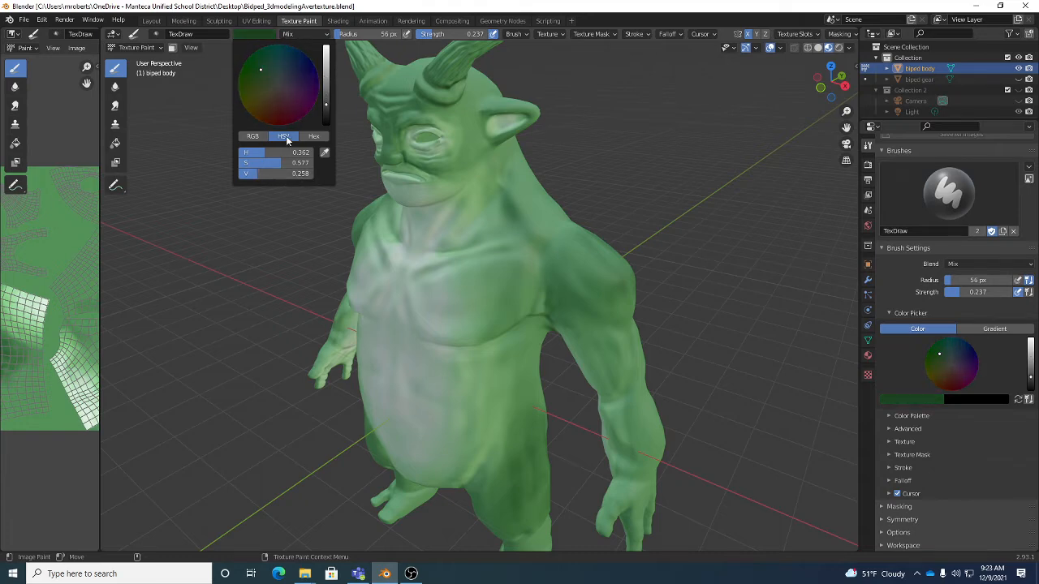
{"action": "left_click", "coordinate": [255, 137]}
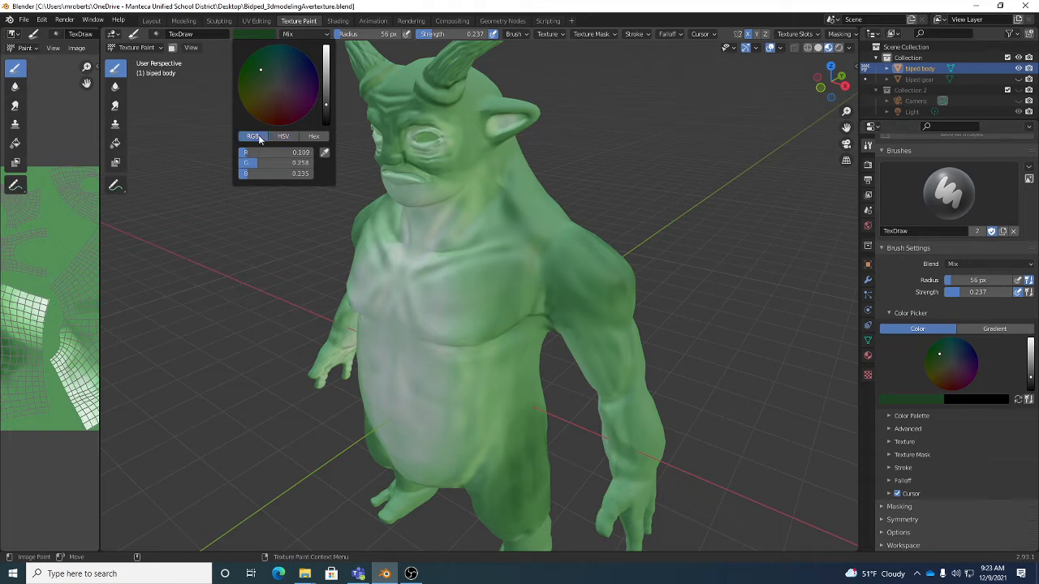
{"action": "left_click", "coordinate": [313, 136]}
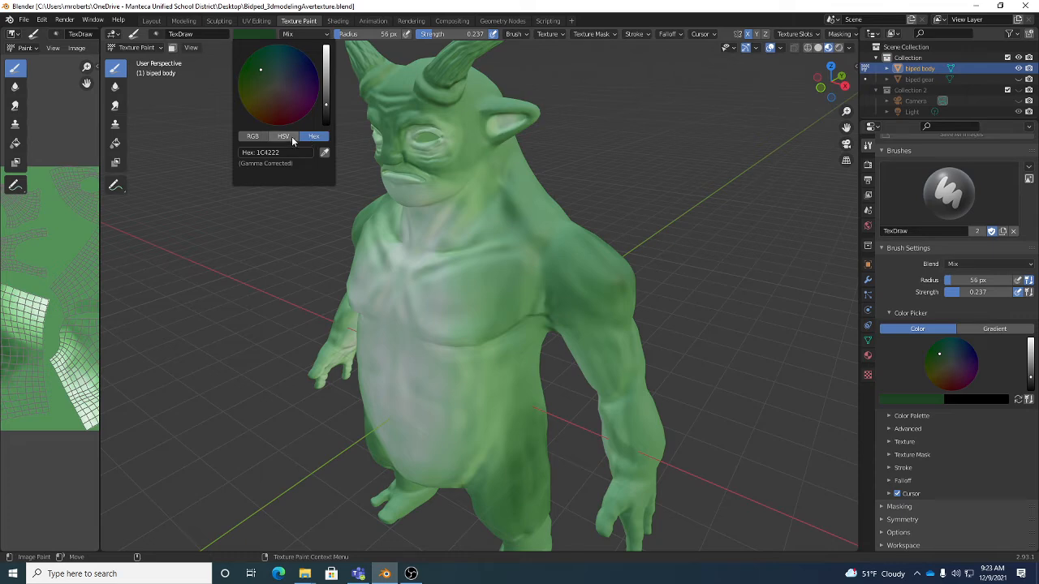
- Add a new texture to the brush and open the file browser for choosing its image
{"action": "left_click", "coordinate": [292, 138]}
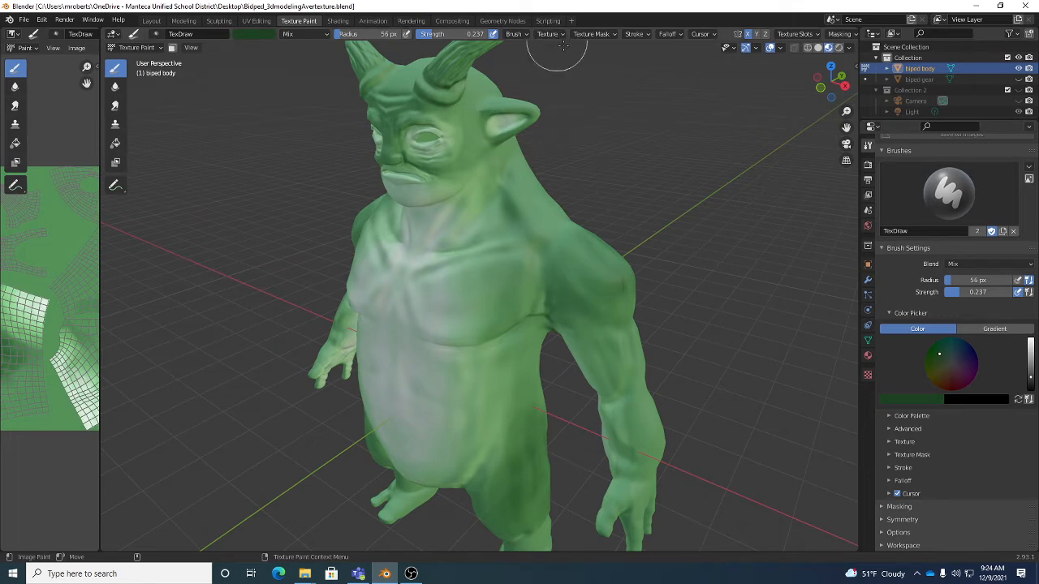
{"action": "left_click", "coordinate": [868, 375]}
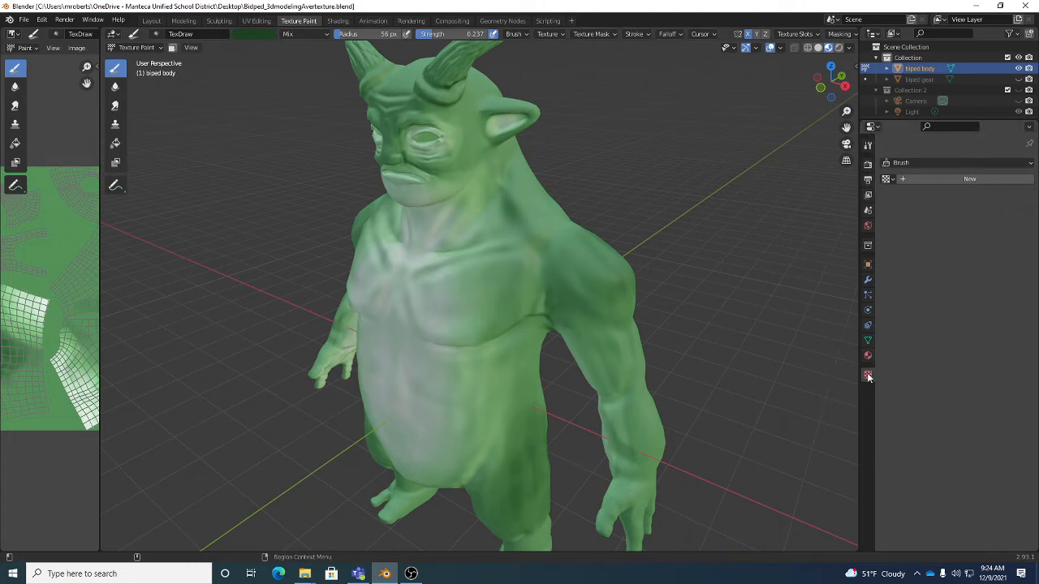
{"action": "left_click", "coordinate": [959, 178]}
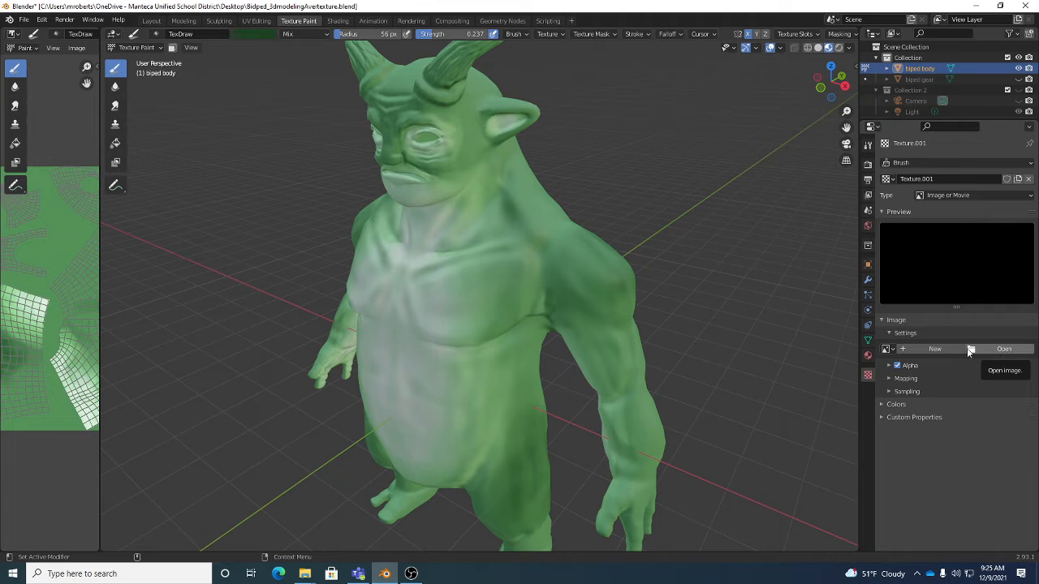
{"action": "left_click", "coordinate": [1020, 351]}
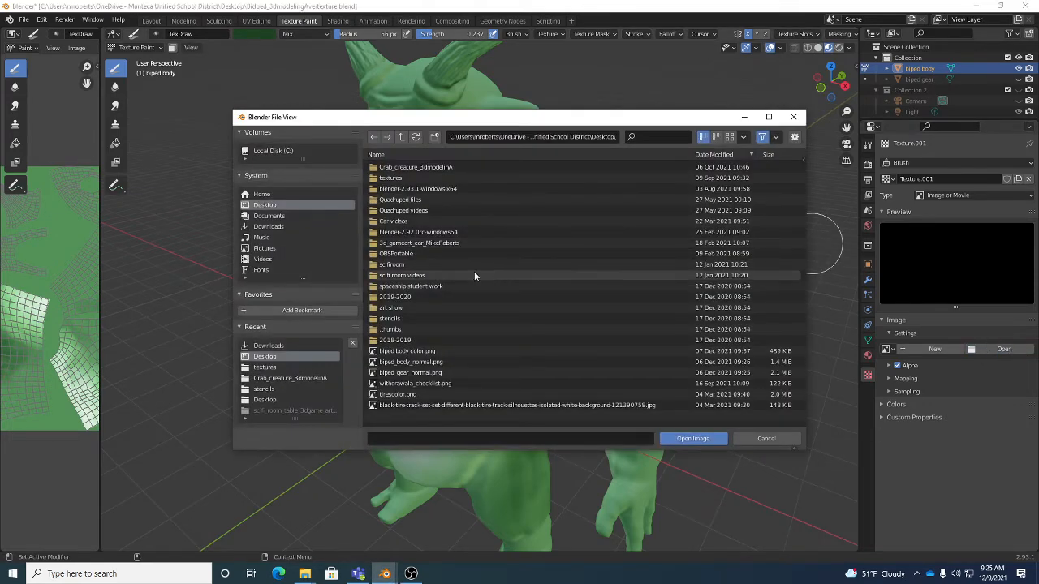
- Browse to the textures folder on the Desktop as the source of the brush image
{"action": "left_click", "coordinate": [268, 368]}
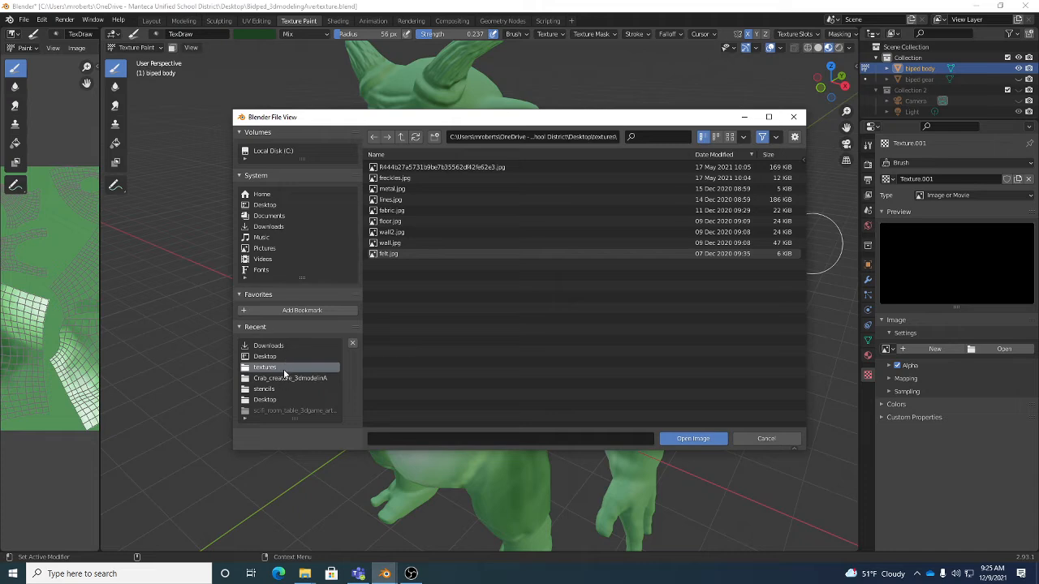
{"action": "left_click", "coordinate": [268, 196]}
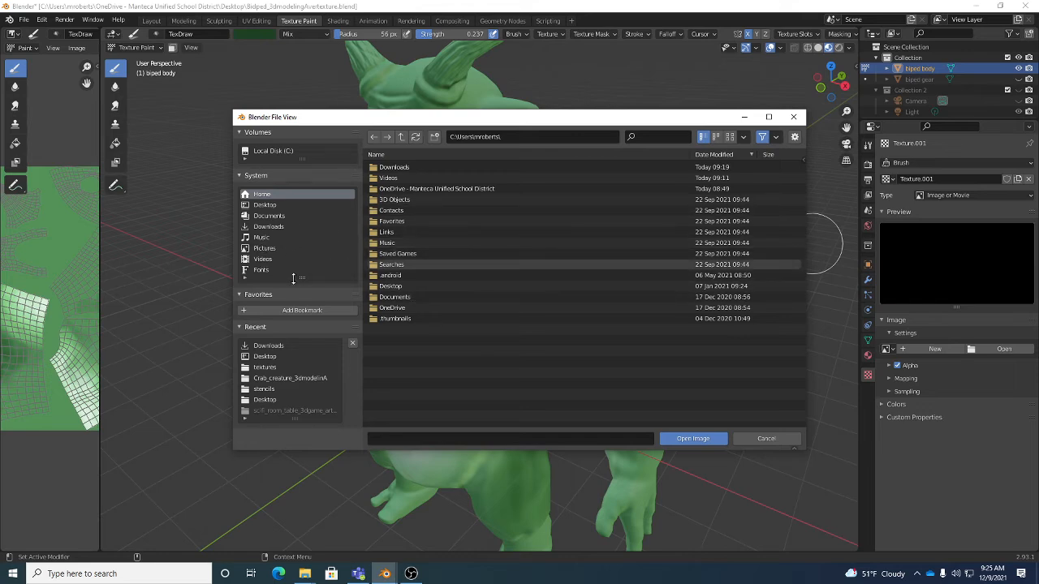
{"action": "left_click", "coordinate": [284, 151]}
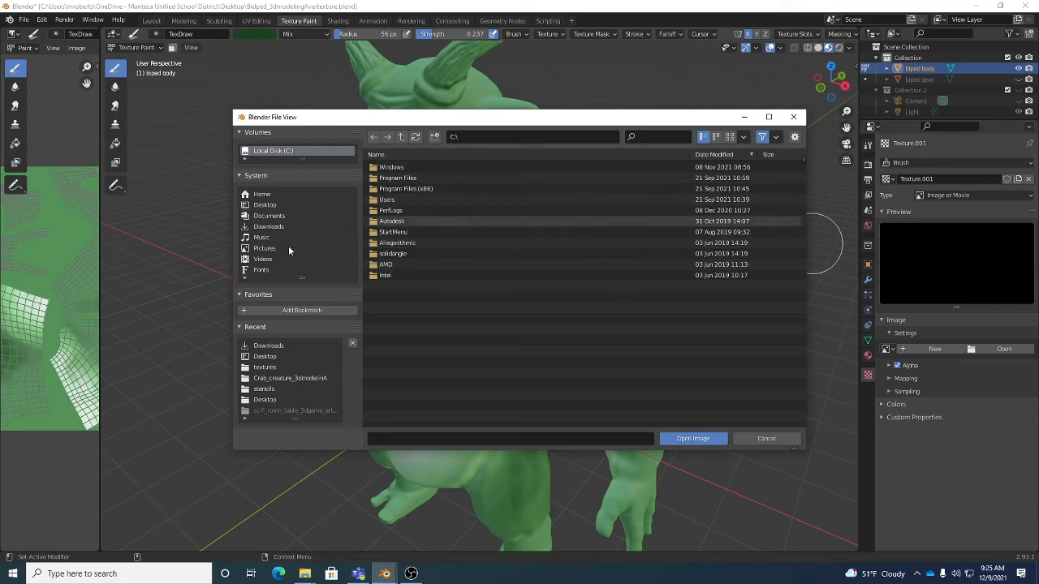
{"action": "left_click", "coordinate": [268, 367]}
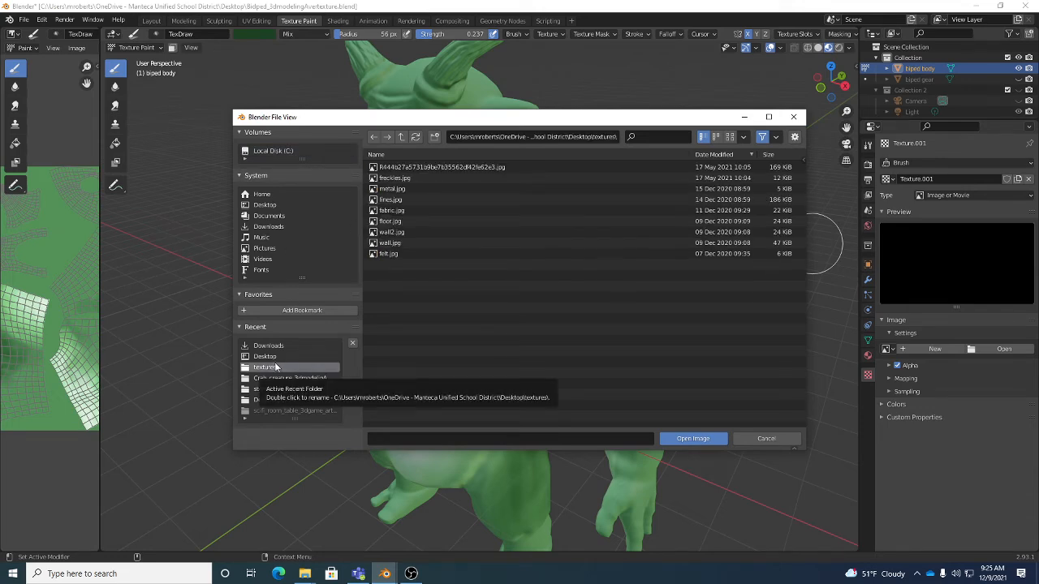
{"action": "left_click", "coordinate": [265, 206]}
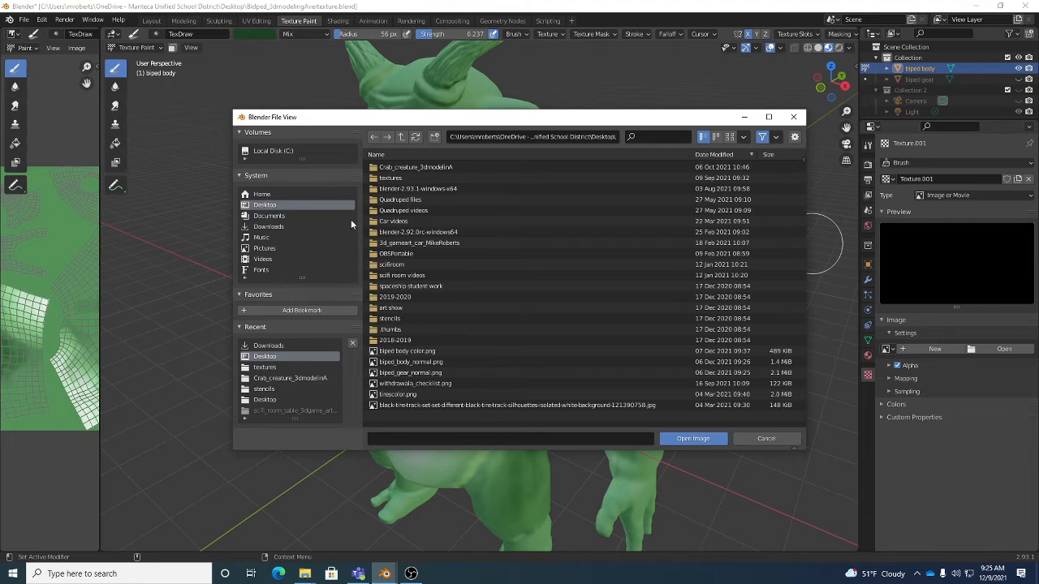
{"action": "left_click", "coordinate": [397, 179]}
{"action": "double_click", "coordinate": [397, 179]}
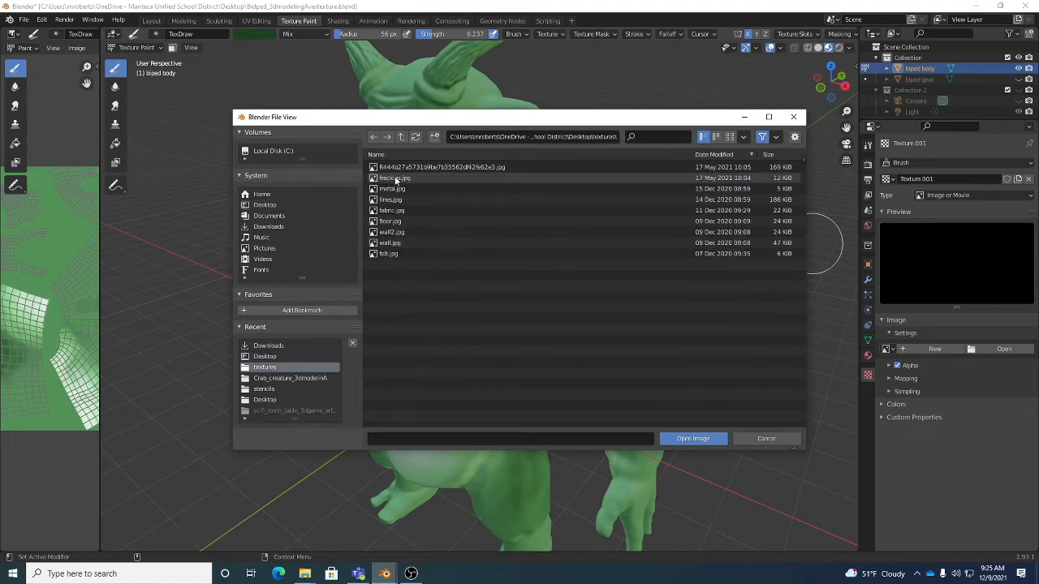
- Display the files as thumbnails and load the white splatter image whose name begins with R444b27a into the brush texture
{"action": "left_click", "coordinate": [729, 137]}
{"action": "left_click", "coordinate": [716, 139]}
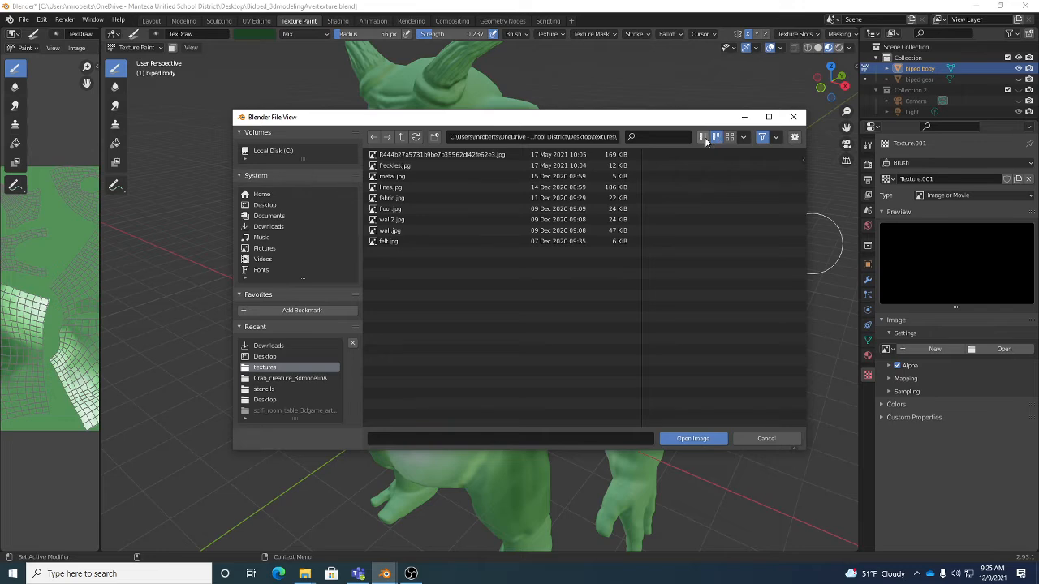
{"action": "left_click", "coordinate": [704, 138]}
{"action": "left_click", "coordinate": [730, 139]}
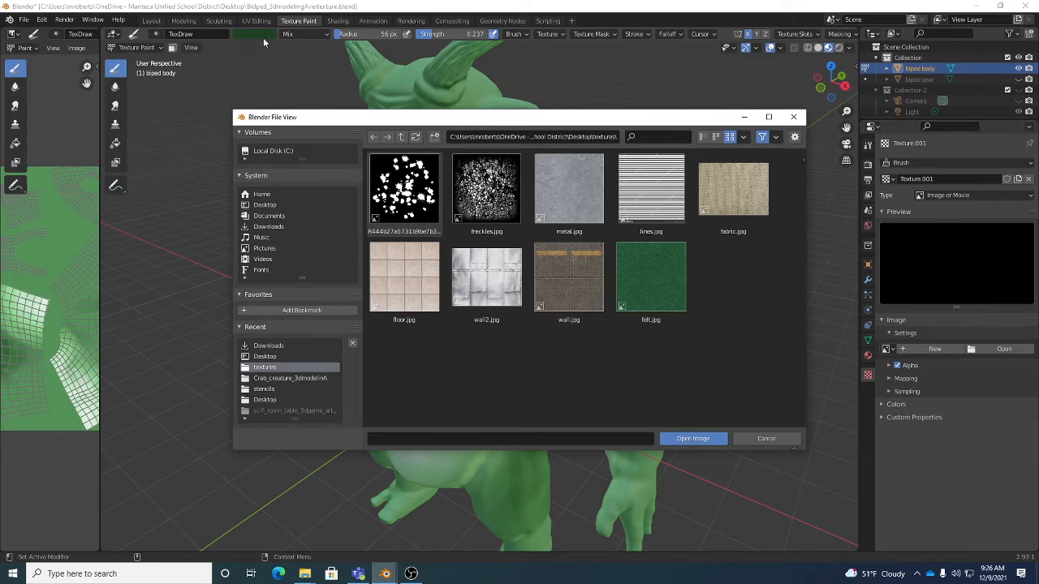
{"action": "left_click", "coordinate": [414, 190]}
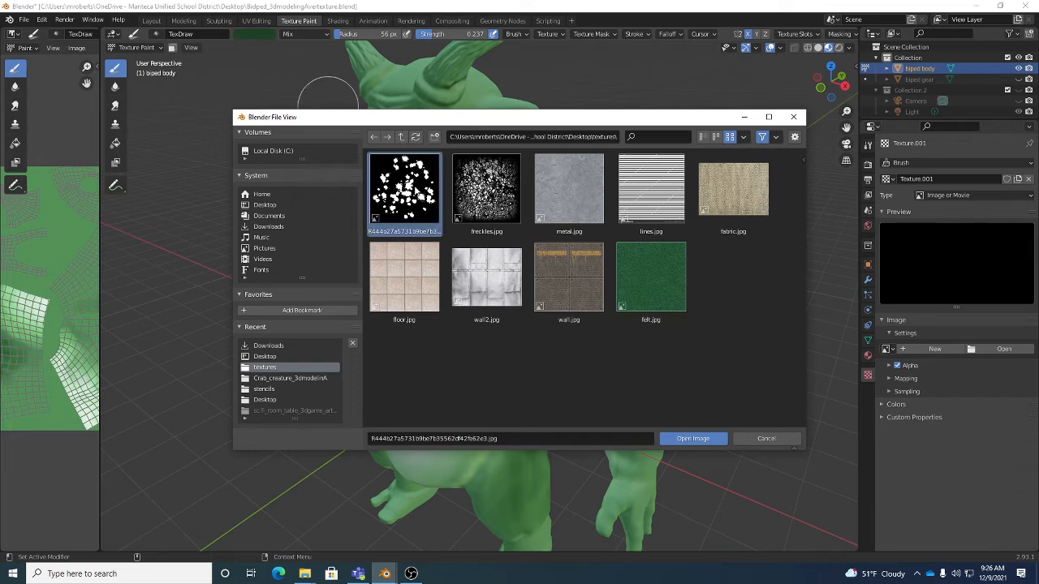
{"action": "left_click", "coordinate": [692, 438]}
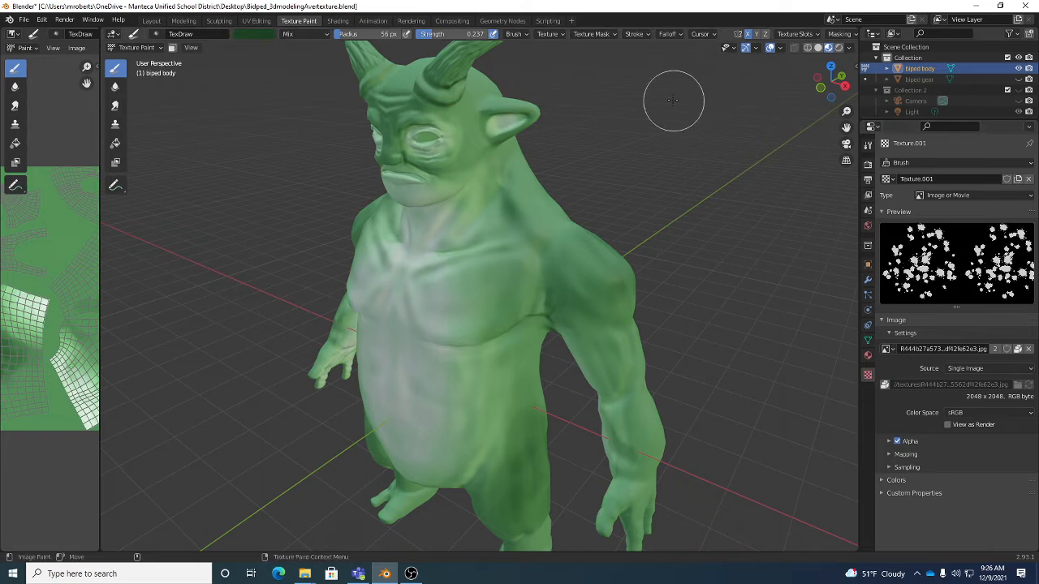
- Switch the brush from Texture.001 to the existing texture named Texture and set its mapping to View Plane
{"action": "left_click", "coordinate": [558, 35]}
{"action": "left_click", "coordinate": [546, 35]}
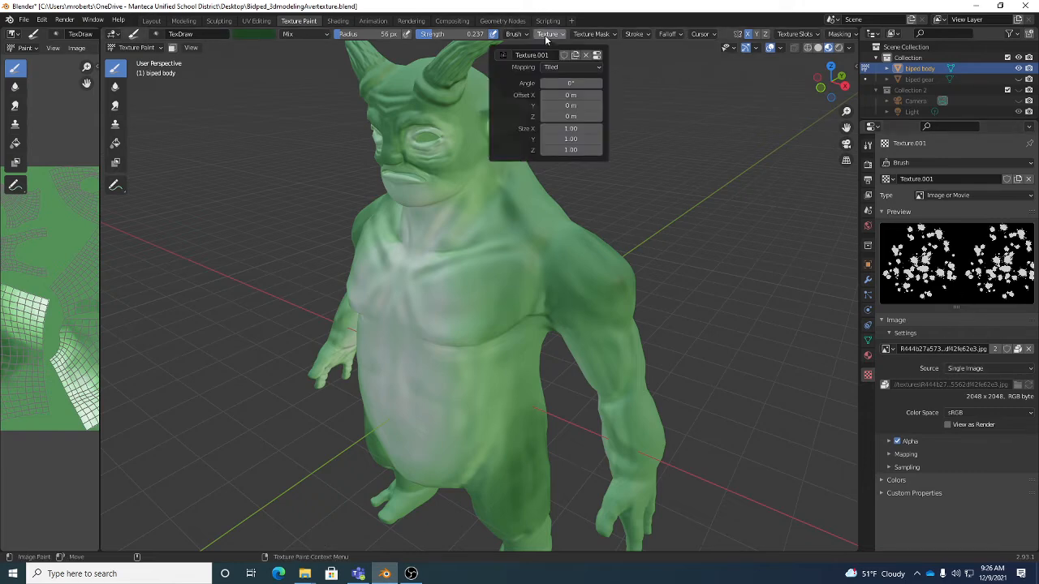
{"action": "left_click", "coordinate": [503, 54]}
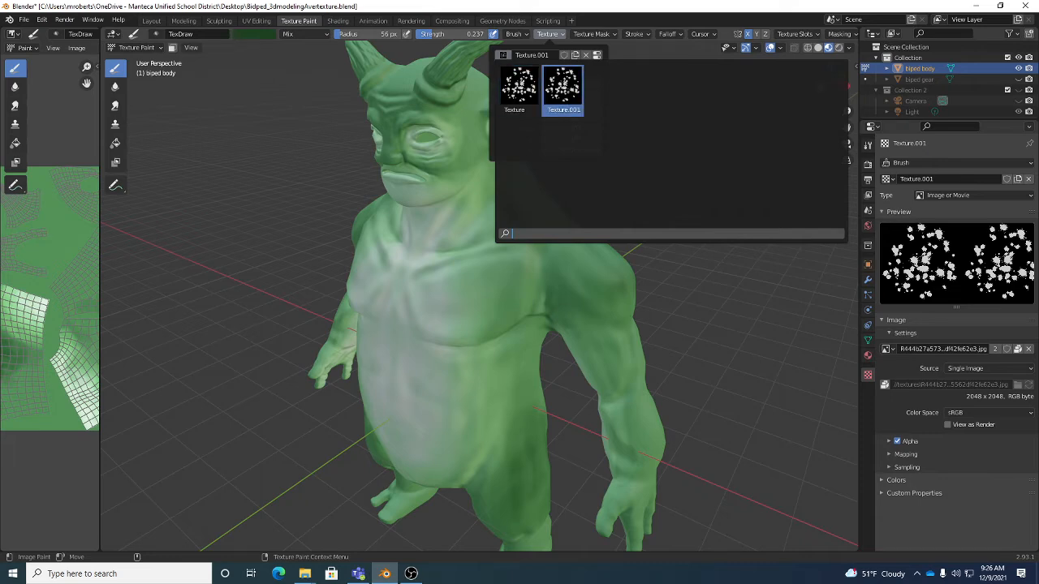
{"action": "left_click", "coordinate": [518, 86]}
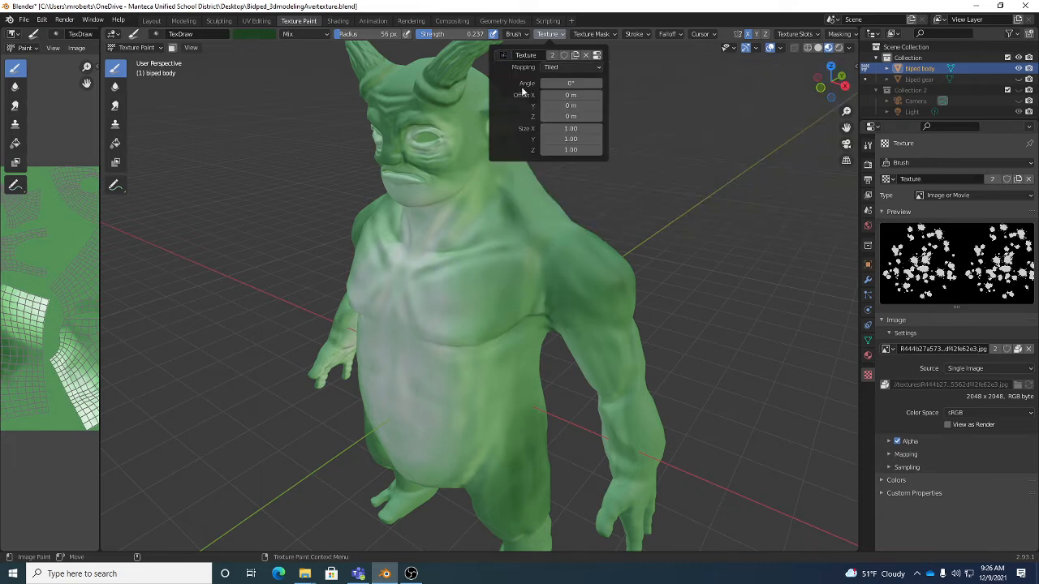
{"action": "left_click", "coordinate": [503, 55]}
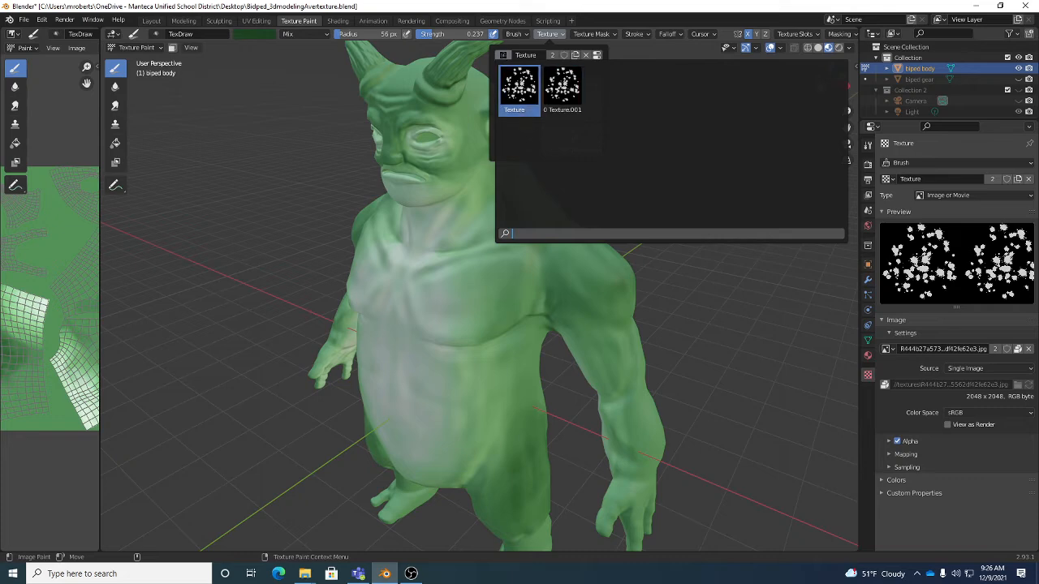
{"action": "left_click", "coordinate": [504, 57]}
{"action": "left_click", "coordinate": [503, 55]}
{"action": "left_click", "coordinate": [503, 55]}
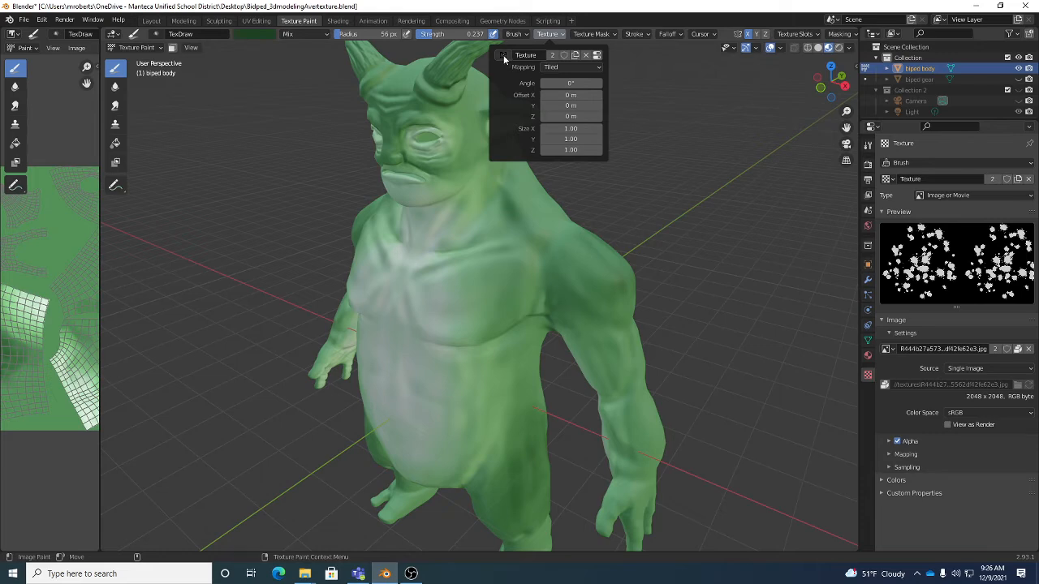
{"action": "left_click", "coordinate": [503, 55]}
{"action": "left_click", "coordinate": [562, 85]}
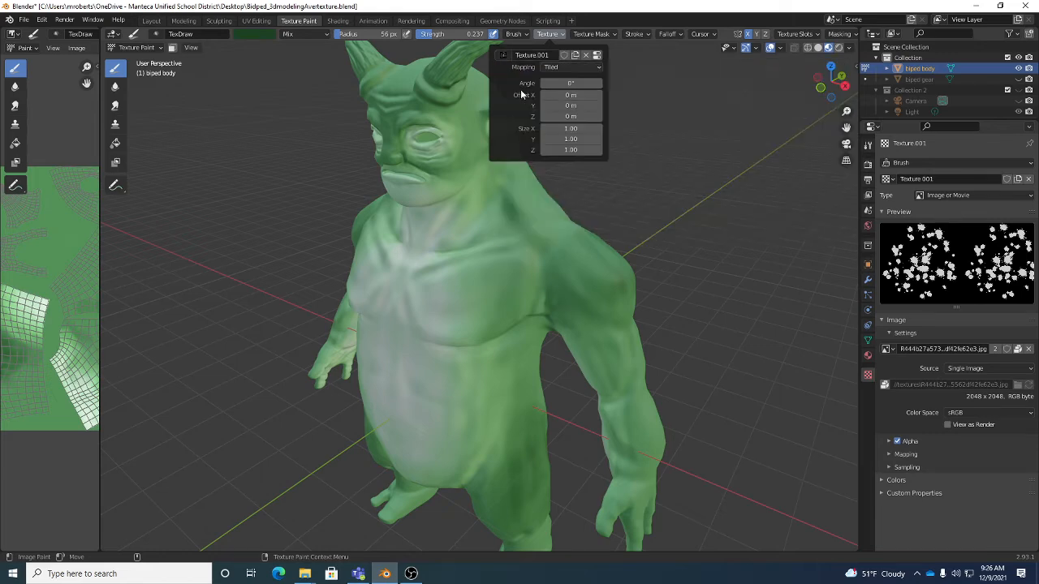
{"action": "left_click", "coordinate": [508, 56]}
{"action": "left_click", "coordinate": [518, 85]}
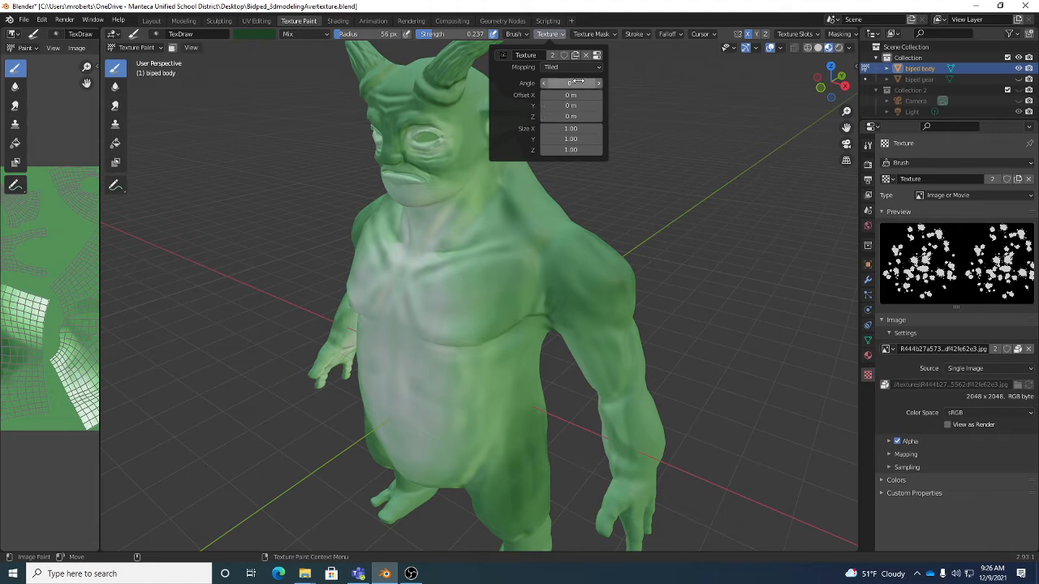
{"action": "left_click", "coordinate": [553, 66]}
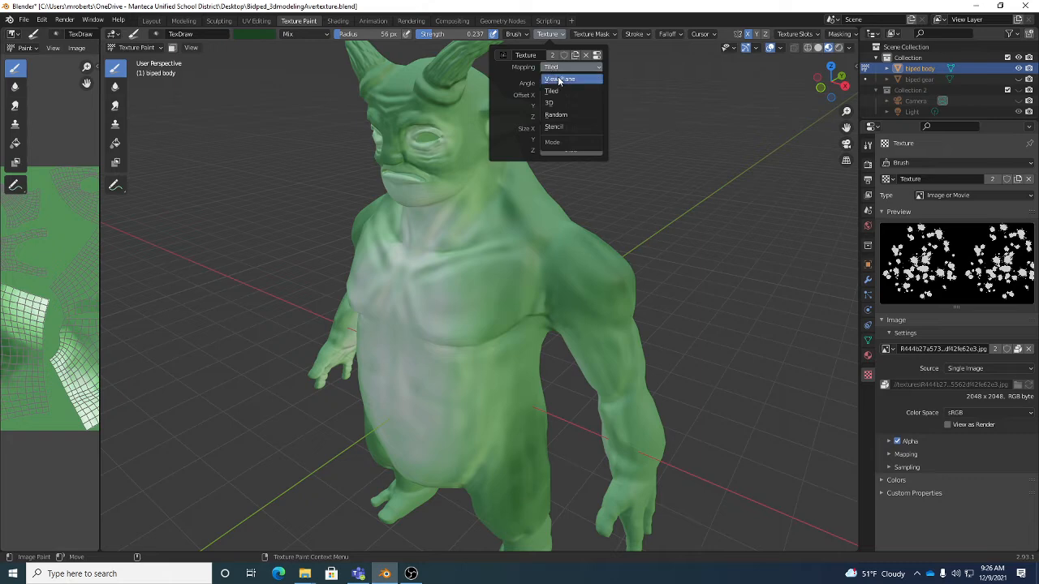
{"action": "left_click", "coordinate": [558, 81]}
- Try the View Plane brush texture with strokes across the creature's chest, neck and shoulder, and undo the strokes
{"action": "middle_click_drag", "start_coordinate": [463, 243], "coordinate": [538, 232]}
{"action": "mouse_move", "coordinate": [538, 232]}
{"action": "left_mouse_down"}
{"action": "mouse_move", "coordinate": [547, 271]}
{"action": "mouse_move", "coordinate": [534, 304]}
{"action": "mouse_move", "coordinate": [619, 328]}
{"action": "mouse_move", "coordinate": [557, 186]}
{"action": "left_mouse_up"}
{"action": "middle_click_drag", "start_coordinate": [649, 271], "coordinate": [615, 267]}
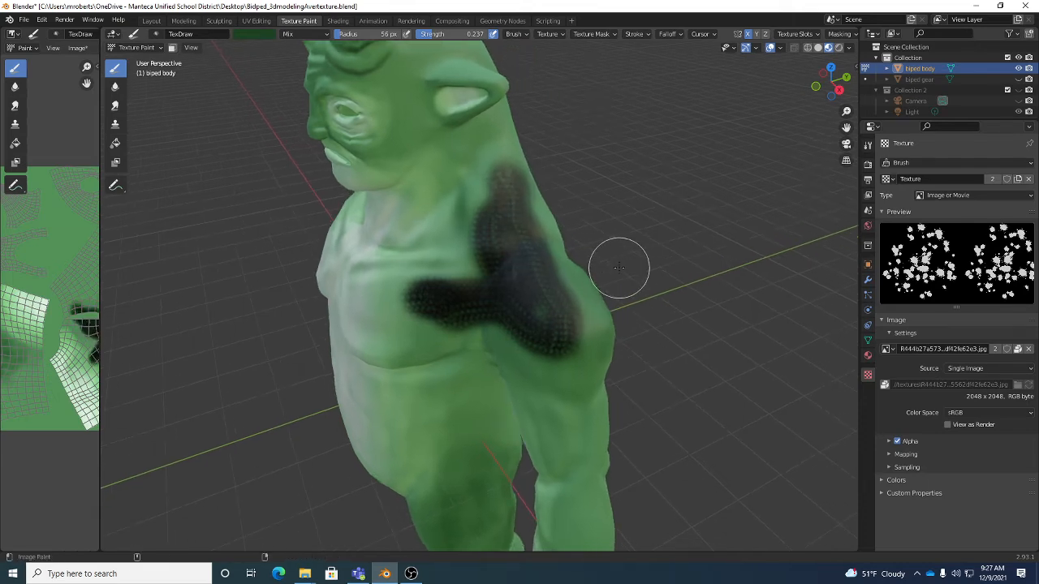
{"action": "middle_click_drag", "start_coordinate": [615, 306], "coordinate": [640, 305]}
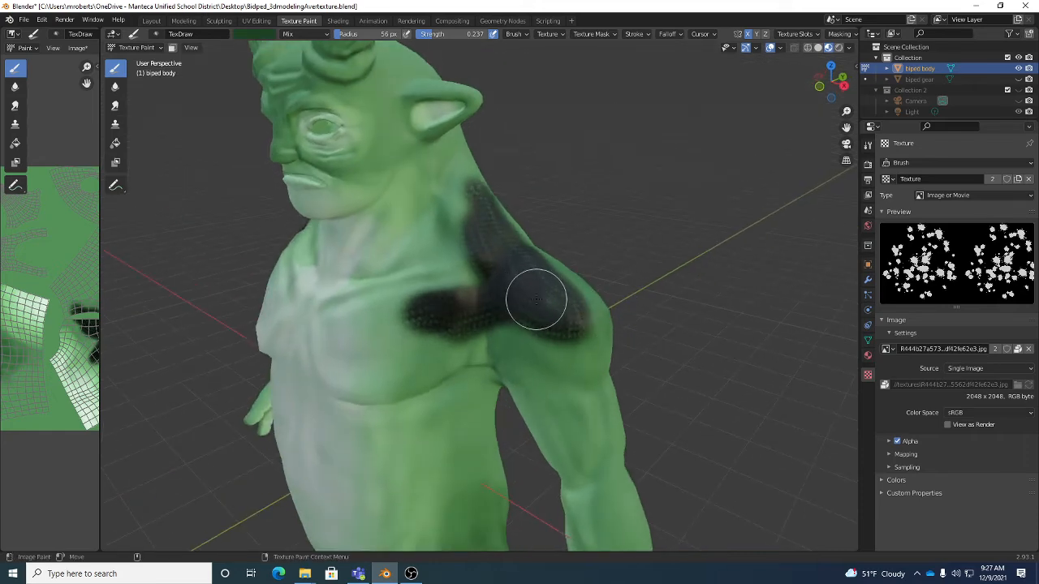
{"action": "key", "text": "ctrl+z"}
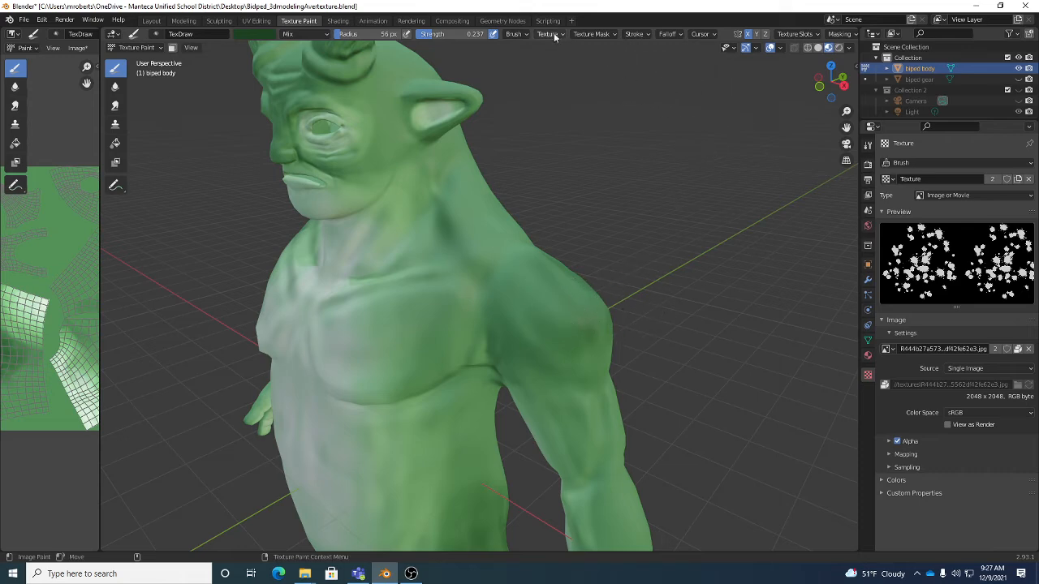
- Compare the brush's texture and texture mask settings, and unlink the texture from the brush
{"action": "left_click", "coordinate": [556, 35]}
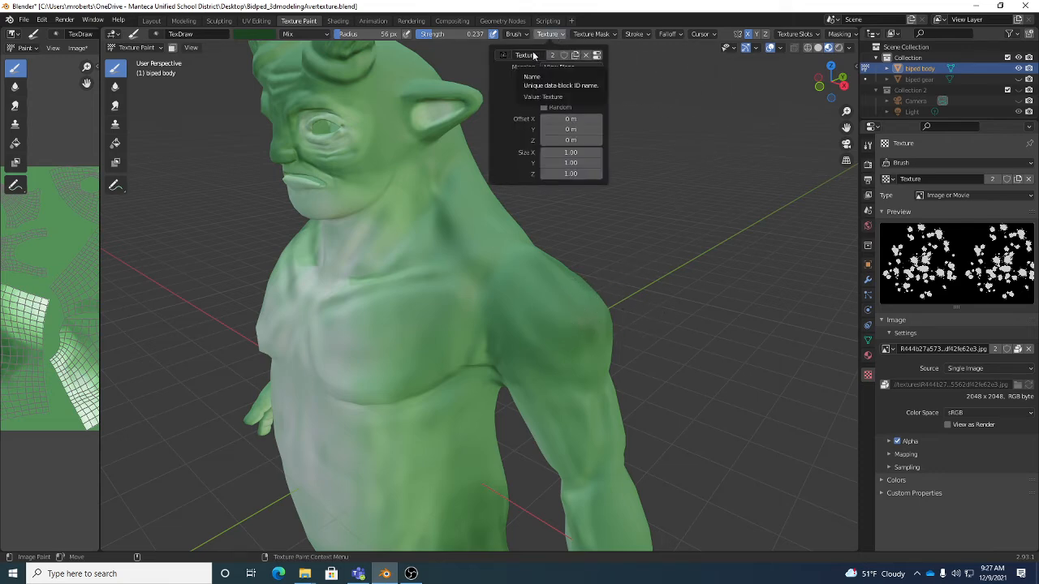
{"action": "left_click", "coordinate": [591, 35]}
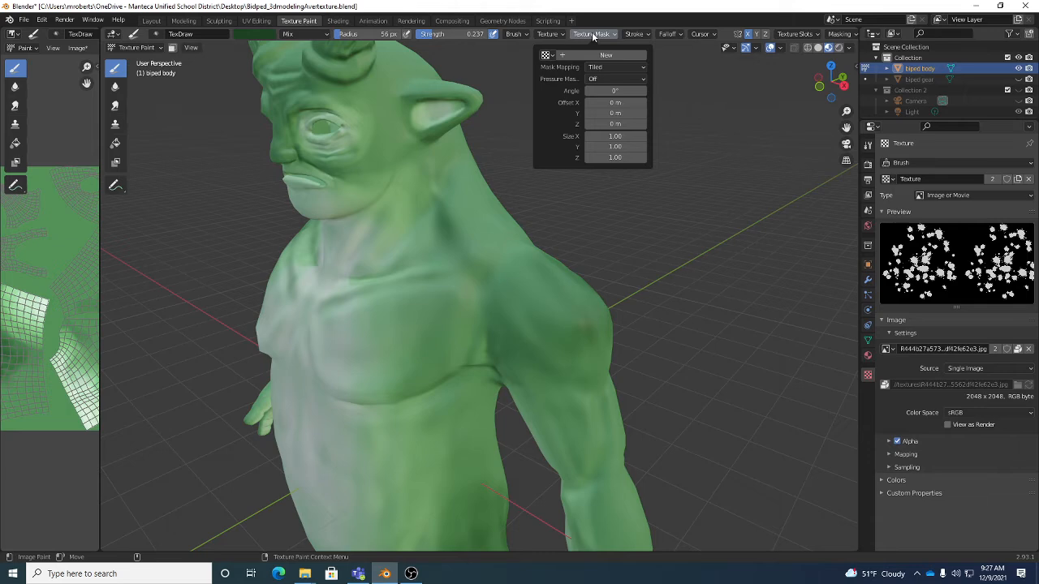
{"action": "mouse_move", "coordinate": [549, 34]}
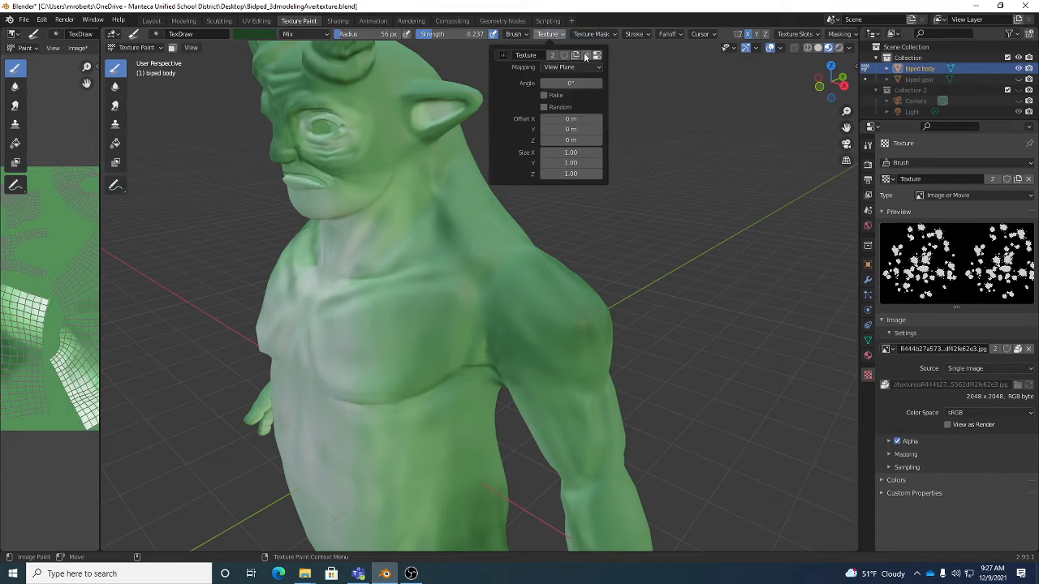
{"action": "left_click", "coordinate": [586, 55]}
- Assign the splatter image texture named Texture as the brush's texture mask with View Plane mask mapping
{"action": "mouse_move", "coordinate": [595, 36]}
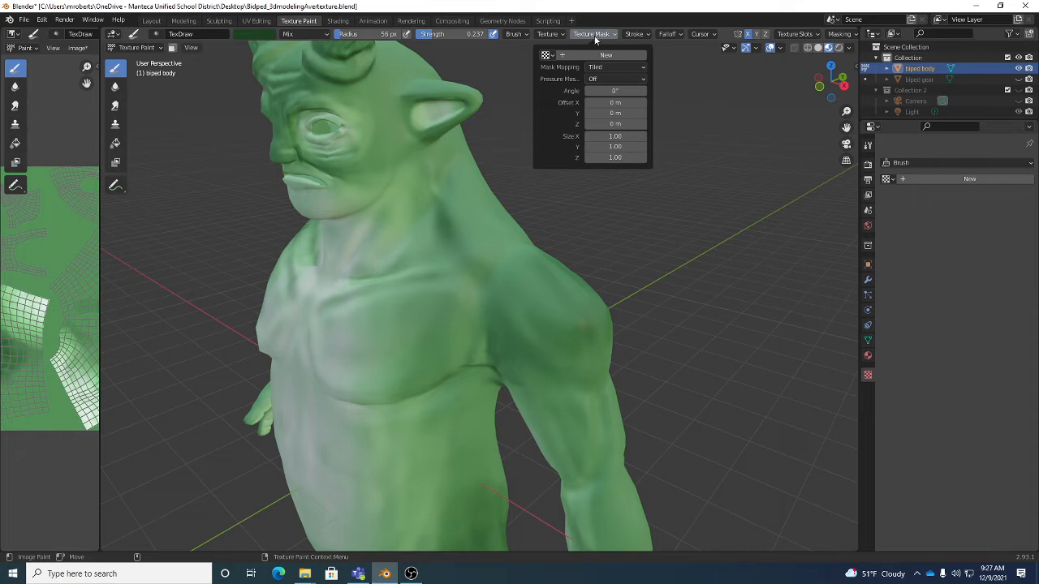
{"action": "left_click", "coordinate": [546, 54]}
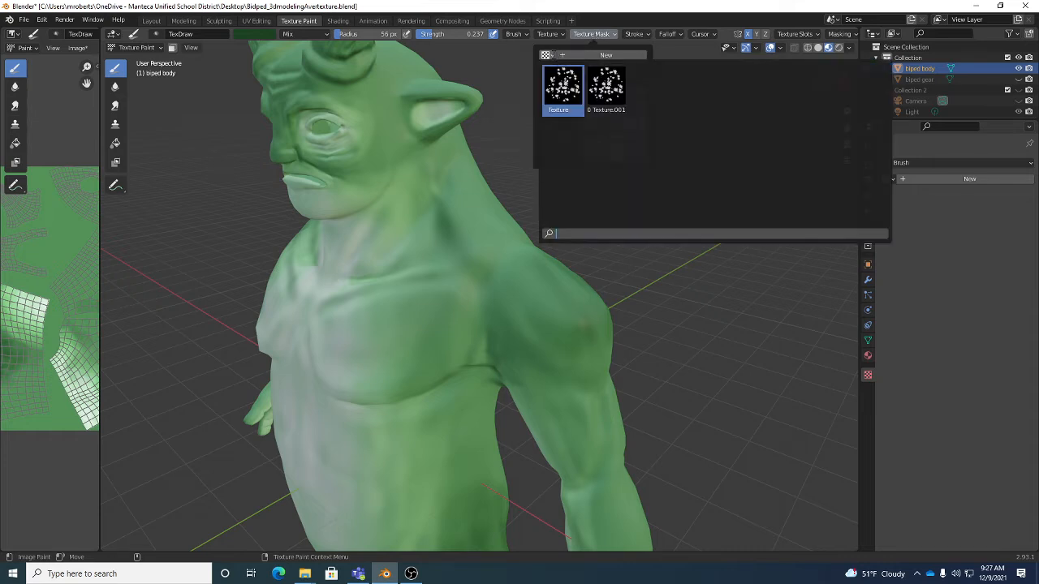
{"action": "left_click", "coordinate": [563, 86]}
{"action": "left_click", "coordinate": [595, 68]}
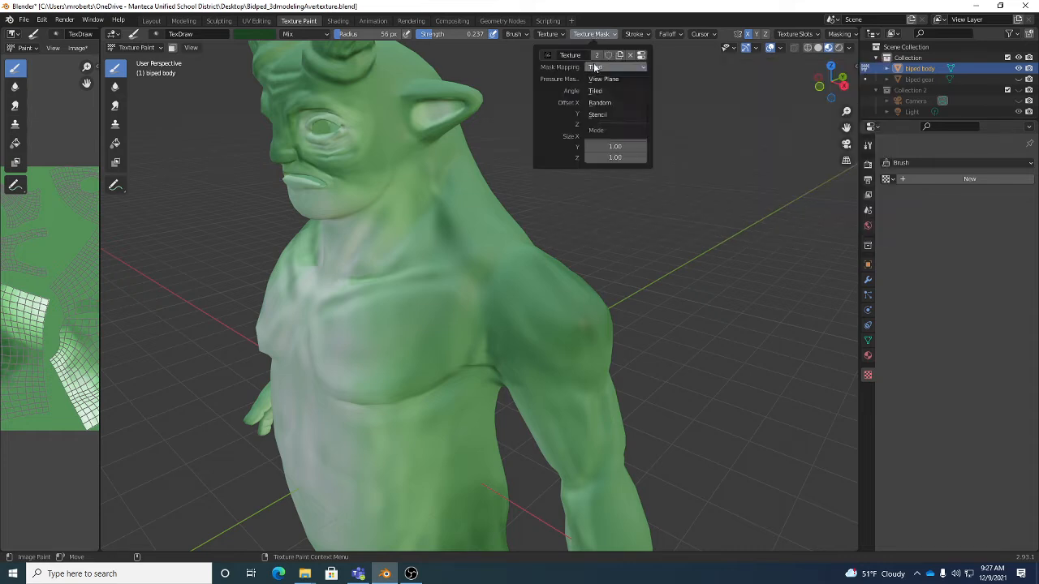
{"action": "left_click", "coordinate": [601, 80]}
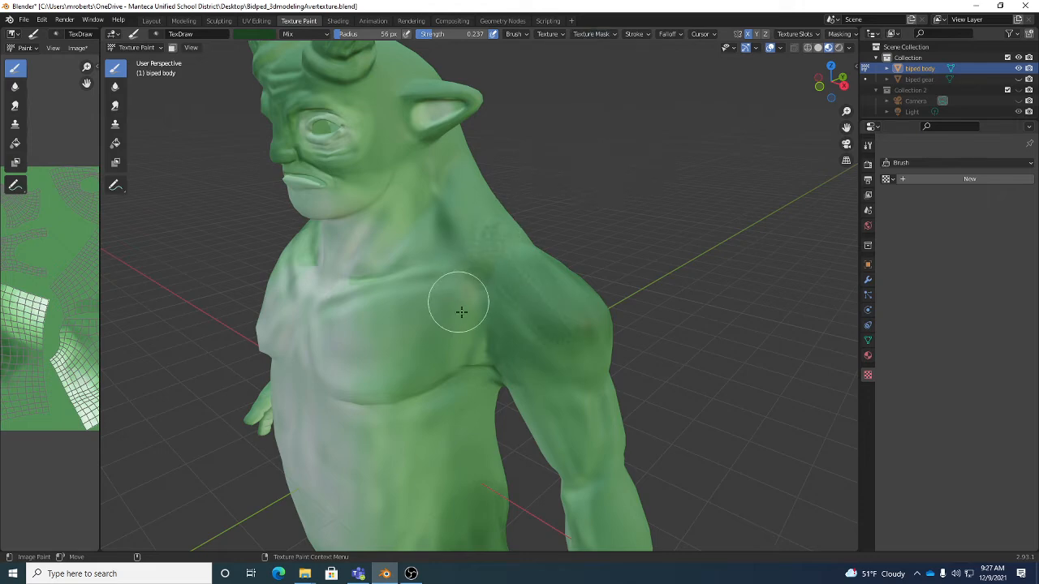
- Paint masked dark green strokes over the creature's shoulder and upper chest
{"action": "mouse_move", "coordinate": [603, 301]}
{"action": "middle_mouse_down"}
{"action": "mouse_move", "coordinate": [610, 314]}
{"action": "mouse_move", "coordinate": [604, 292]}
{"action": "mouse_move", "coordinate": [598, 301]}
{"action": "middle_mouse_up"}
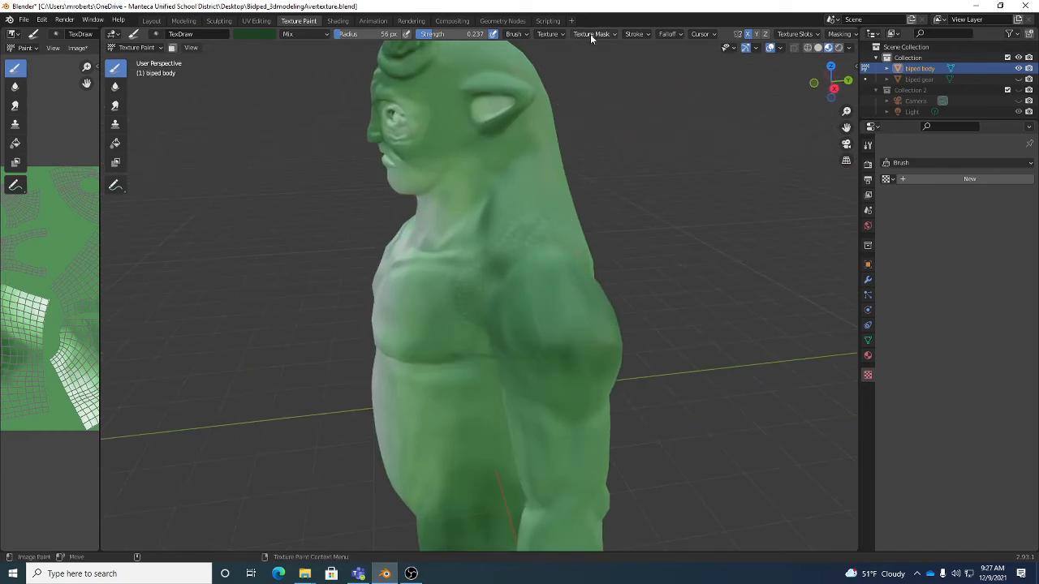
{"action": "middle_click_drag", "start_coordinate": [576, 102], "coordinate": [596, 218]}
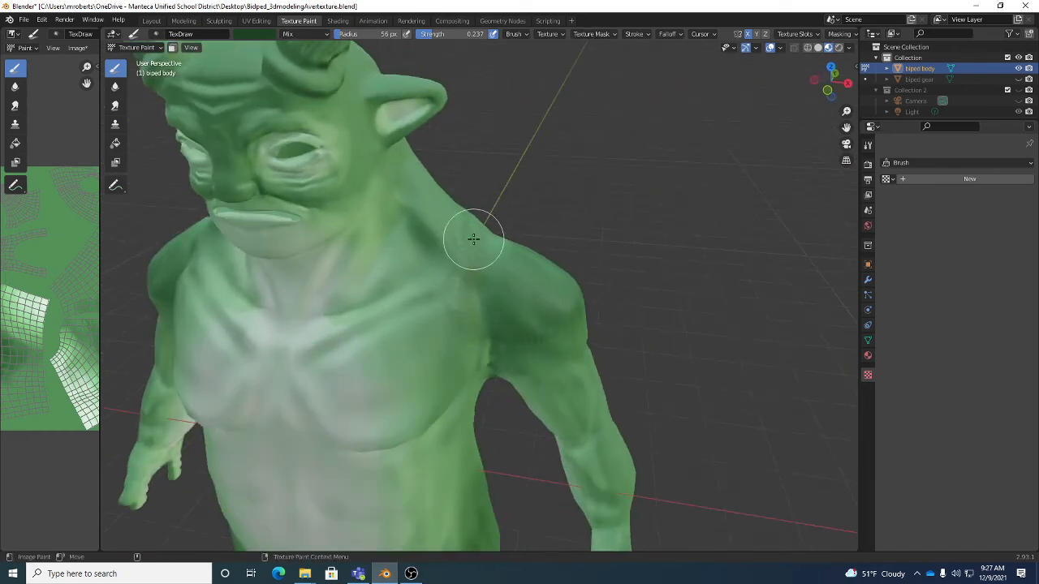
{"action": "middle_click_drag", "start_coordinate": [473, 239], "coordinate": [493, 234]}
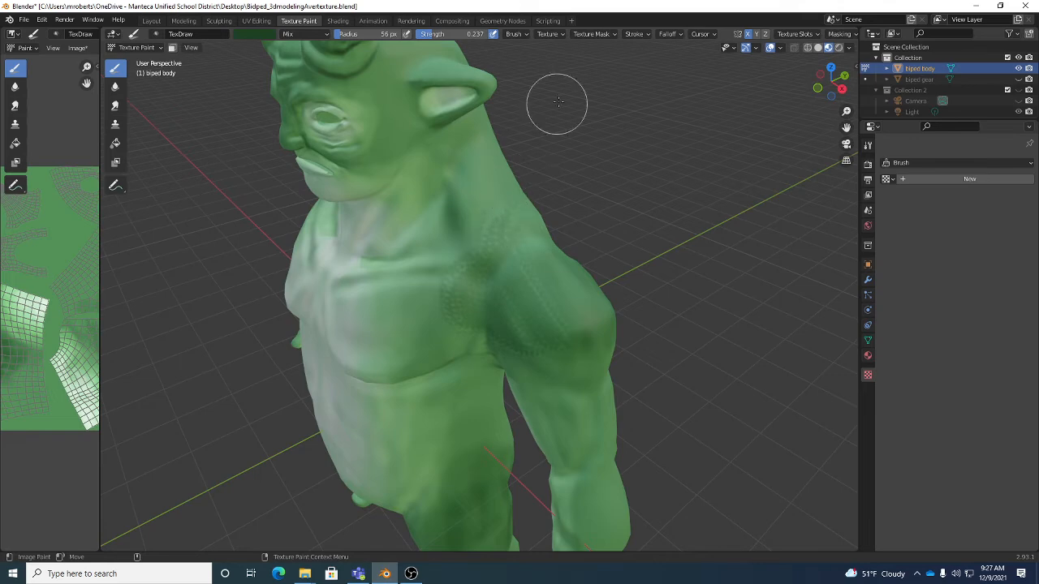
- Check the brush's texture mask settings, and undo the masked strokes on the shoulder and upper chest
{"action": "left_click", "coordinate": [591, 34]}
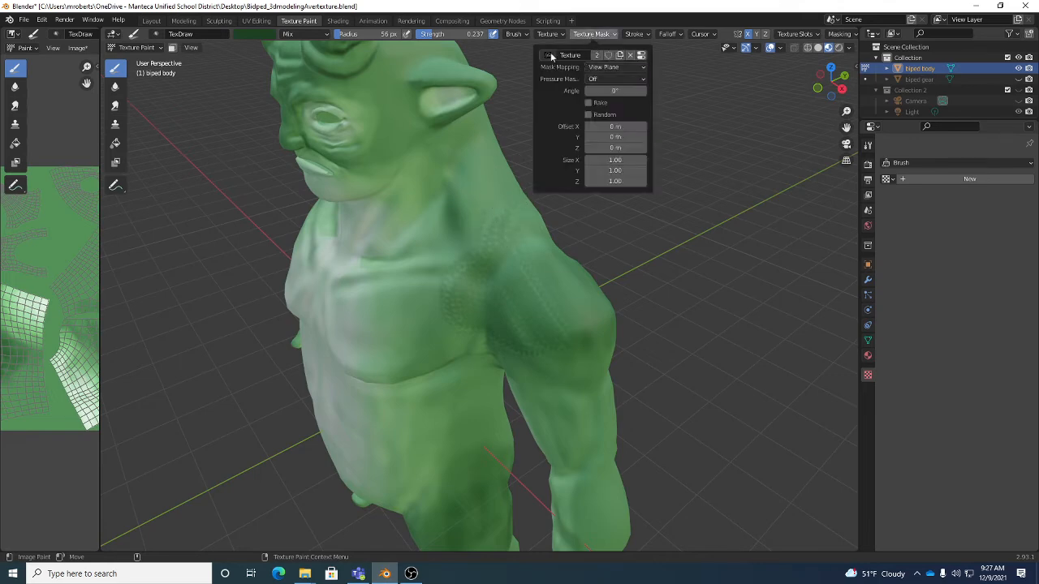
{"action": "mouse_move", "coordinate": [548, 33]}
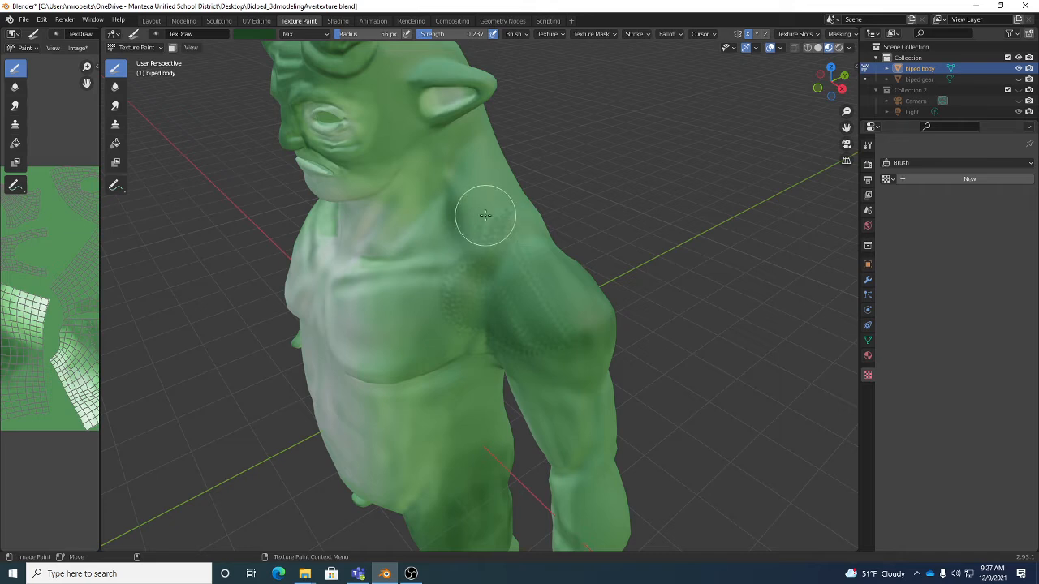
{"action": "mouse_move", "coordinate": [485, 215]}
{"action": "left_mouse_down"}
{"action": "mouse_move", "coordinate": [573, 297]}
{"action": "mouse_move", "coordinate": [506, 267]}
{"action": "mouse_move", "coordinate": [491, 294]}
{"action": "mouse_move", "coordinate": [521, 298]}
{"action": "mouse_move", "coordinate": [470, 281]}
{"action": "mouse_move", "coordinate": [484, 291]}
{"action": "left_mouse_up"}
{"action": "key", "text": "ctrl+z"}
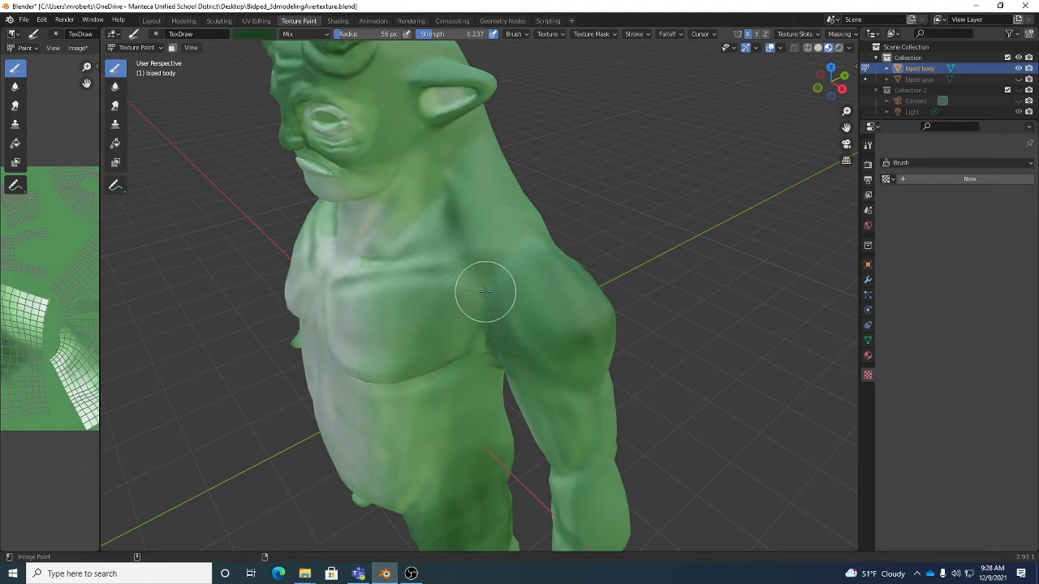
- Set the brush strength to 0.519 and dab splatter marks on the creature's shoulder and upper arm
{"action": "left_click", "coordinate": [599, 34]}
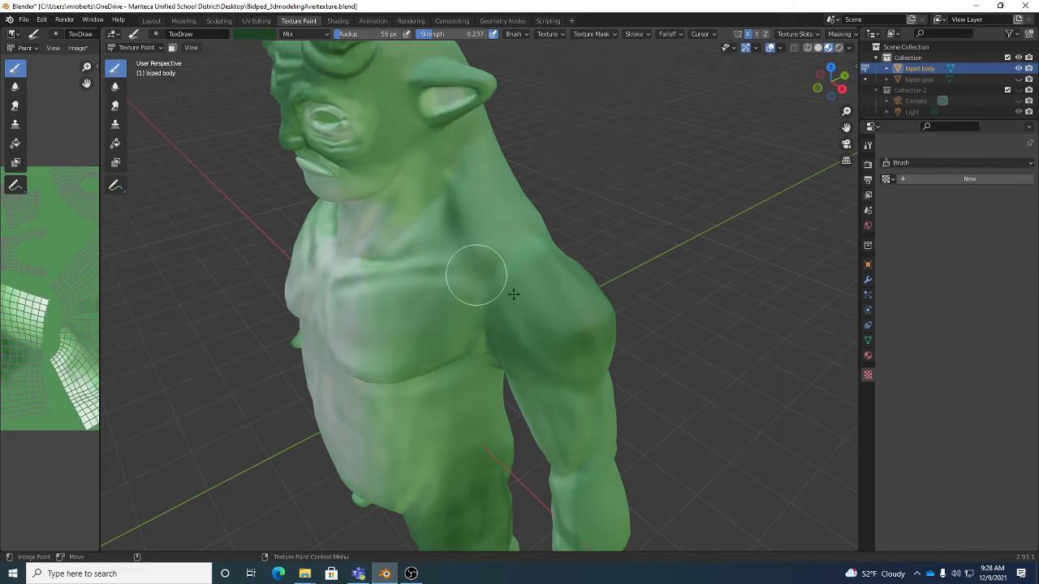
{"action": "left_click", "coordinate": [634, 34]}
{"action": "middle_click_drag", "start_coordinate": [528, 283], "coordinate": [433, 131]}
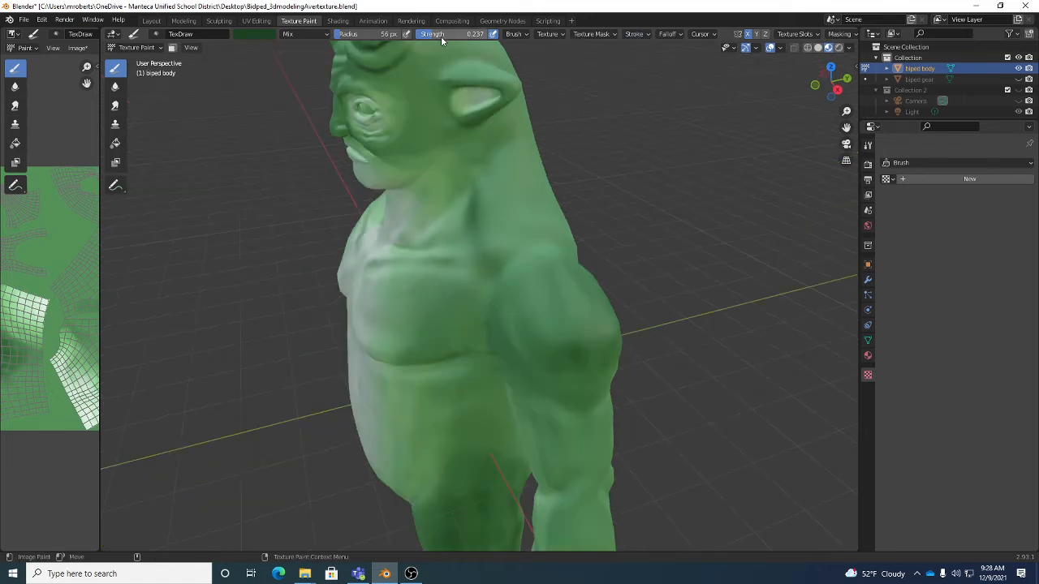
{"action": "left_click", "coordinate": [513, 253]}
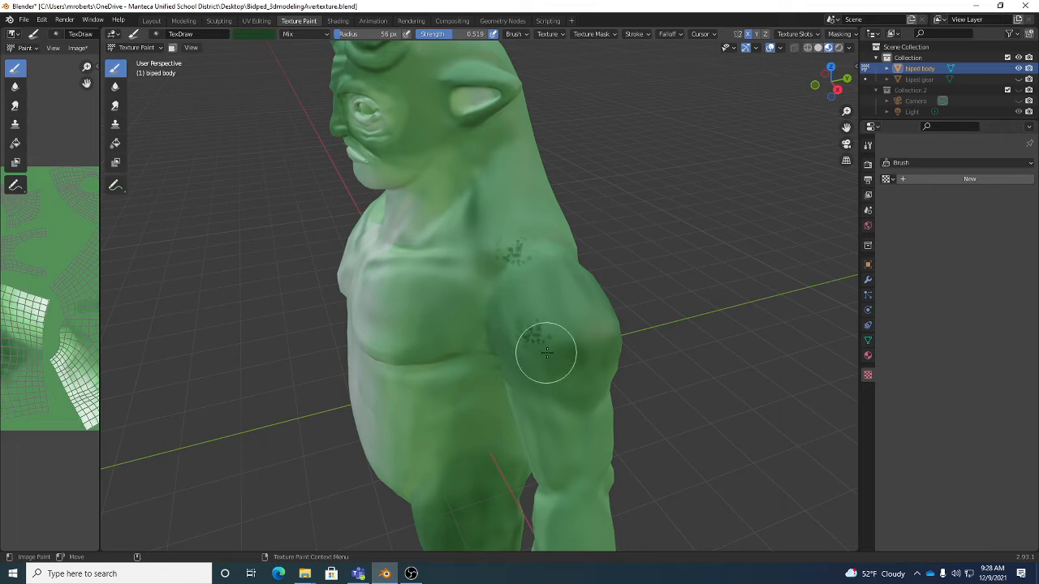
{"action": "left_click", "coordinate": [533, 331]}
- Set the stroke spacing to 59% and paint dark green splatter over the creature's shoulder
{"action": "left_click", "coordinate": [634, 34]}
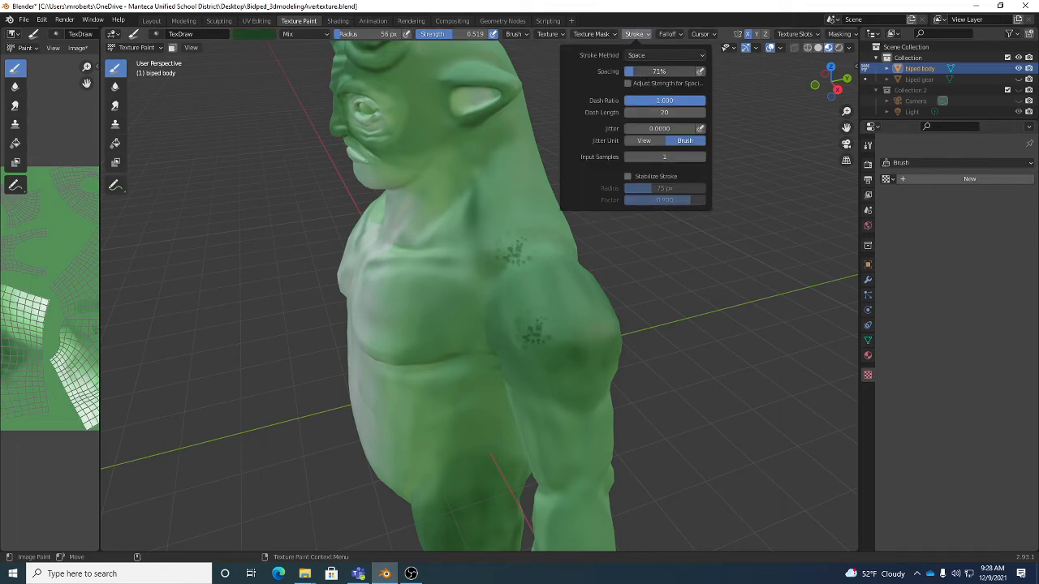
{"action": "left_click_drag", "start_coordinate": [538, 213], "coordinate": [528, 302]}
{"action": "middle_click_drag", "start_coordinate": [528, 302], "coordinate": [563, 265]}
{"action": "mouse_move", "coordinate": [573, 264]}
{"action": "left_mouse_down"}
{"action": "mouse_move", "coordinate": [496, 328]}
{"action": "mouse_move", "coordinate": [559, 310]}
{"action": "mouse_move", "coordinate": [556, 286]}
{"action": "left_mouse_up"}
{"action": "mouse_move", "coordinate": [646, 267]}
{"action": "left_mouse_down"}
{"action": "mouse_move", "coordinate": [560, 332]}
{"action": "mouse_move", "coordinate": [610, 341]}
{"action": "mouse_move", "coordinate": [503, 376]}
{"action": "mouse_move", "coordinate": [662, 297]}
{"action": "left_mouse_up"}
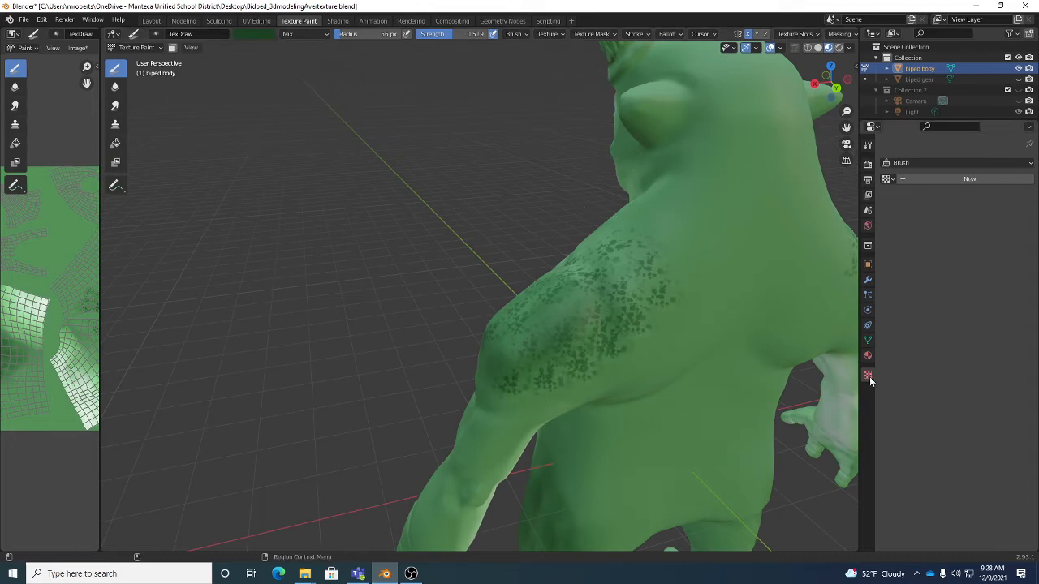
- Check the texture mask settings and extend the splatter from the shoulder onto the creature's upper back
{"action": "left_click", "coordinate": [591, 34]}
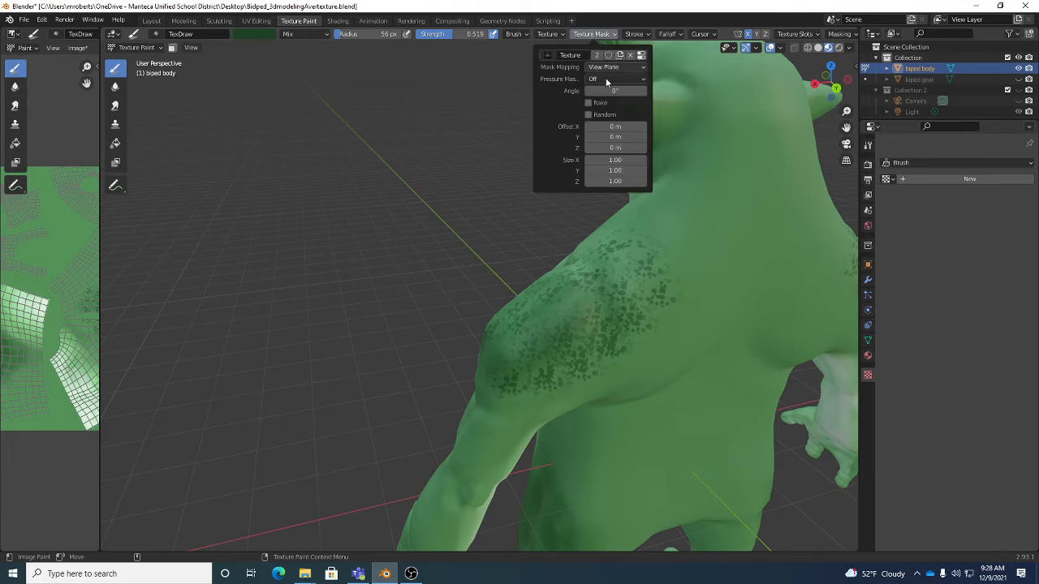
{"action": "middle_click_drag", "start_coordinate": [696, 289], "coordinate": [689, 314]}
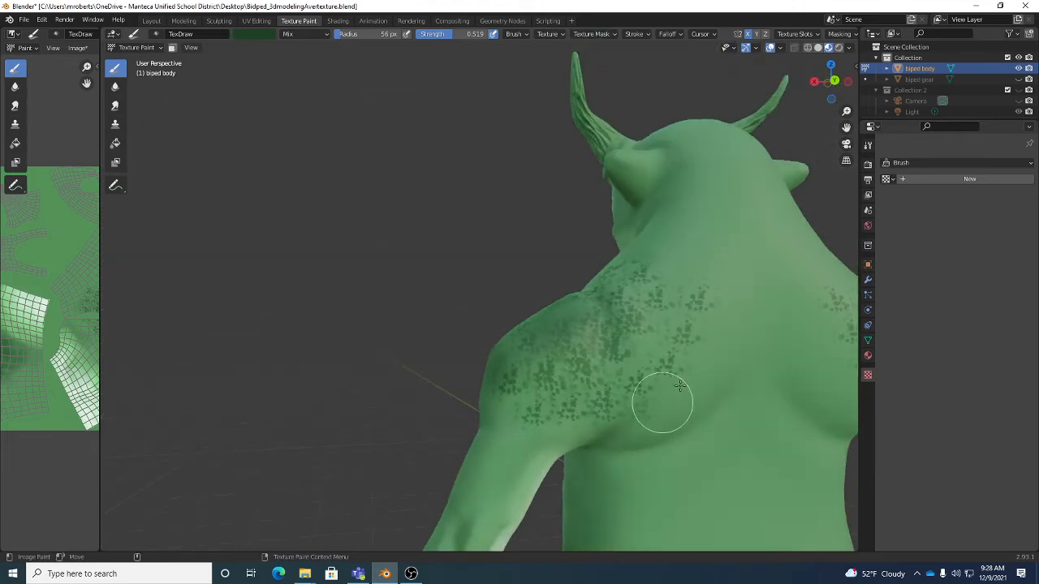
{"action": "left_click_drag", "start_coordinate": [680, 387], "coordinate": [682, 324]}
- Change the stroke method to Anchored and stamp larger splatter marks on the creature's upper back and shoulder blade
{"action": "left_click", "coordinate": [637, 35]}
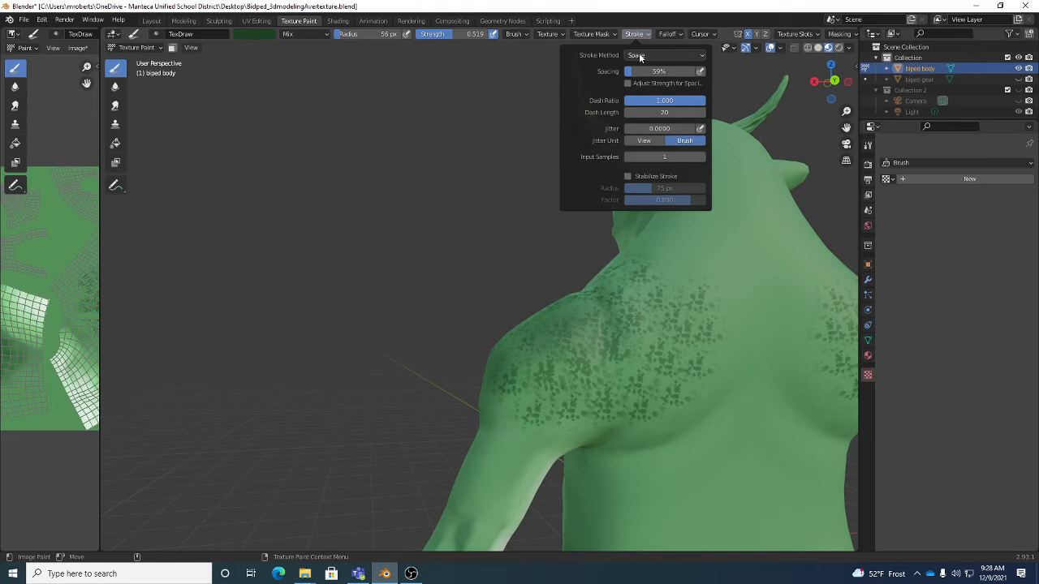
{"action": "left_click", "coordinate": [639, 55]}
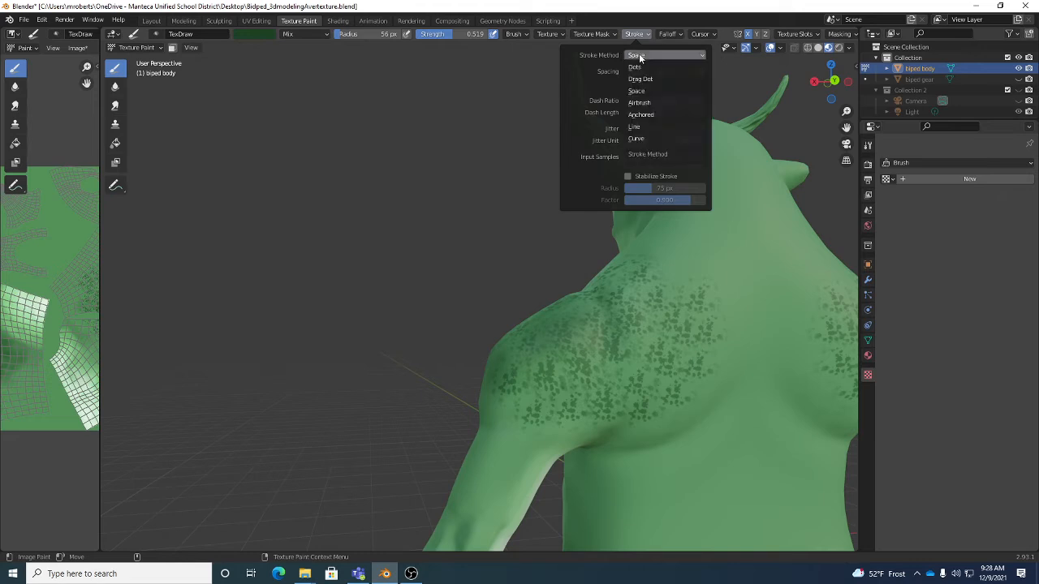
{"action": "left_click", "coordinate": [644, 116]}
{"action": "mouse_move", "coordinate": [672, 243]}
{"action": "middle_mouse_down"}
{"action": "mouse_move", "coordinate": [694, 295]}
{"action": "mouse_move", "coordinate": [687, 260]}
{"action": "middle_mouse_up"}
{"action": "mouse_move", "coordinate": [682, 262]}
{"action": "left_mouse_down"}
{"action": "mouse_move", "coordinate": [754, 235]}
{"action": "mouse_move", "coordinate": [735, 239]}
{"action": "mouse_move", "coordinate": [724, 210]}
{"action": "mouse_move", "coordinate": [709, 209]}
{"action": "mouse_move", "coordinate": [733, 216]}
{"action": "mouse_move", "coordinate": [722, 221]}
{"action": "left_mouse_up"}
{"action": "middle_click_drag", "start_coordinate": [607, 290], "coordinate": [663, 335]}
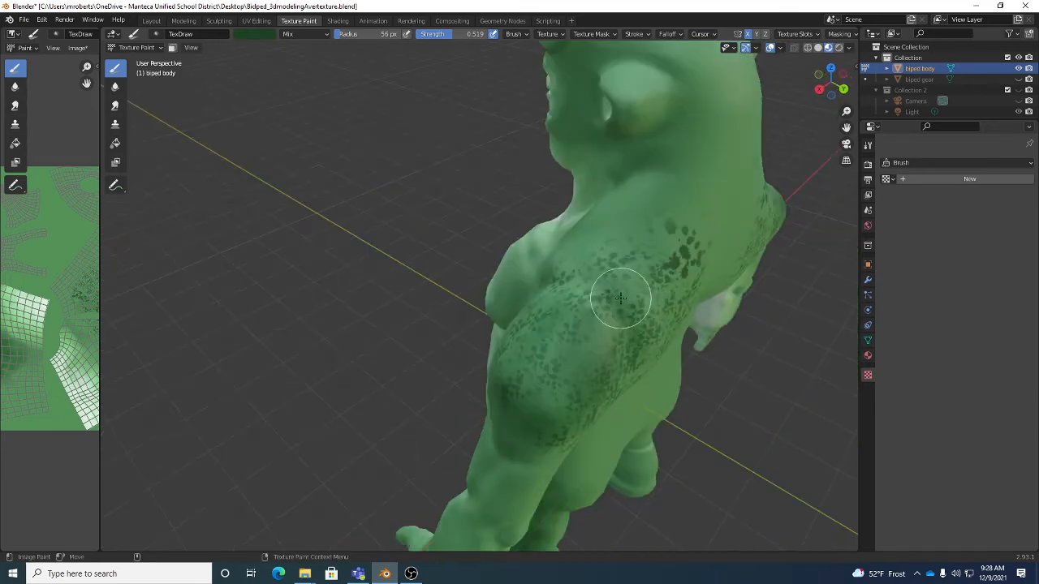
{"action": "left_click_drag", "start_coordinate": [621, 299], "coordinate": [691, 266]}
- Stamp anchored splatter marks of varying size over the front of the shoulder, upper arm, neck base and outer chest
{"action": "mouse_move", "coordinate": [560, 347]}
{"action": "left_mouse_down"}
{"action": "mouse_move", "coordinate": [596, 398]}
{"action": "mouse_move", "coordinate": [529, 429]}
{"action": "left_mouse_up"}
{"action": "mouse_move", "coordinate": [528, 428]}
{"action": "middle_mouse_down"}
{"action": "mouse_move", "coordinate": [616, 371]}
{"action": "mouse_move", "coordinate": [626, 314]}
{"action": "middle_mouse_up"}
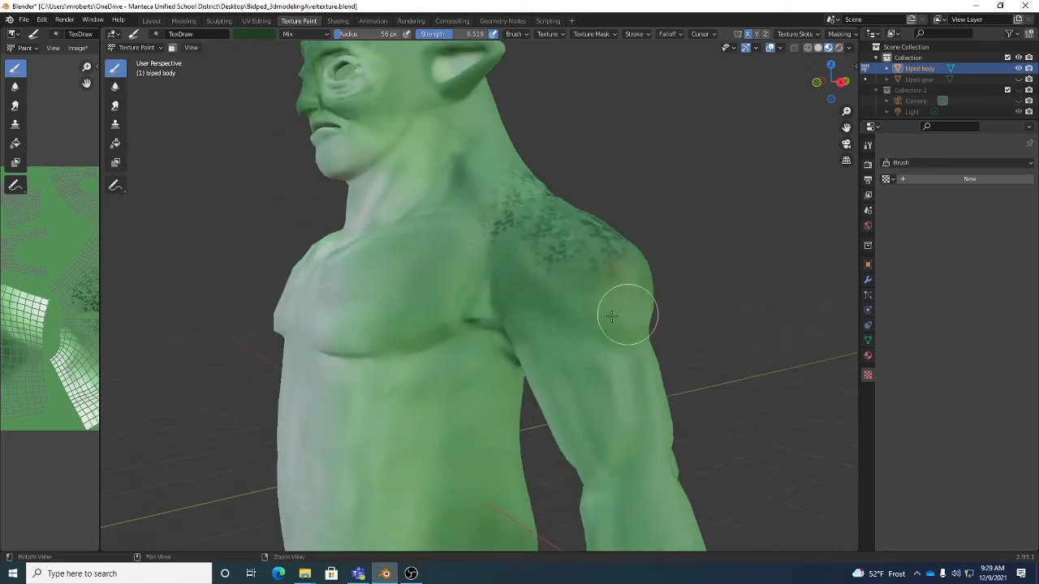
{"action": "mouse_move", "coordinate": [520, 260]}
{"action": "left_mouse_down"}
{"action": "mouse_move", "coordinate": [559, 304]}
{"action": "mouse_move", "coordinate": [575, 305]}
{"action": "left_mouse_up"}
{"action": "middle_click_drag", "start_coordinate": [575, 305], "coordinate": [586, 299]}
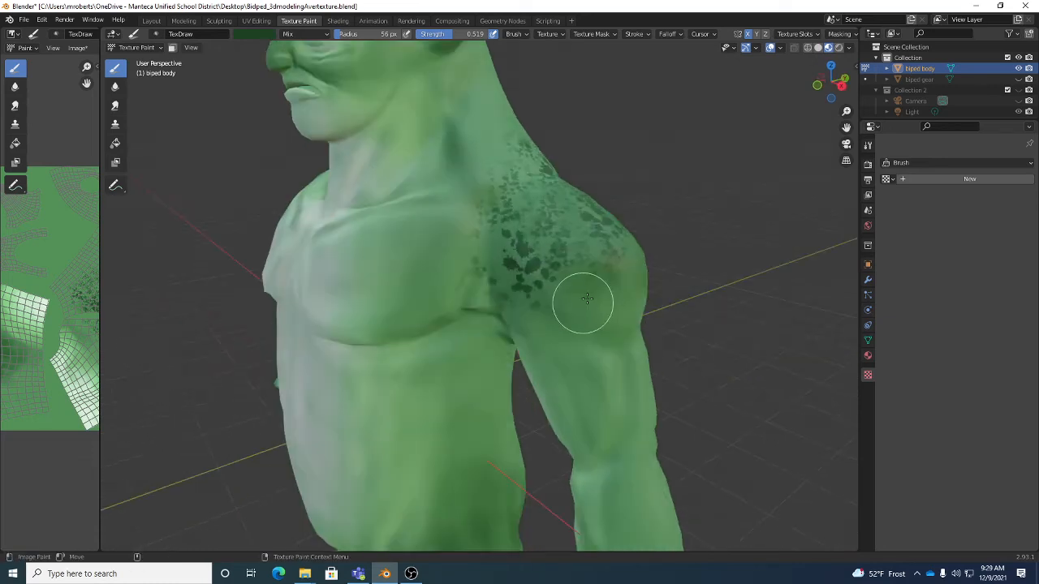
{"action": "left_click_drag", "start_coordinate": [615, 337], "coordinate": [641, 358]}
{"action": "left_click_drag", "start_coordinate": [492, 151], "coordinate": [502, 203]}
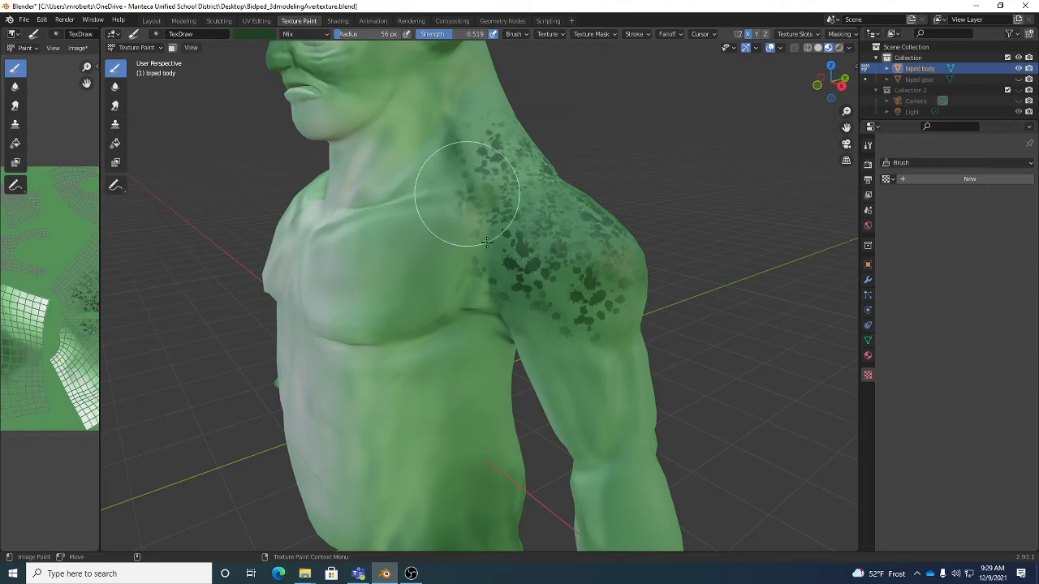
{"action": "left_click_drag", "start_coordinate": [452, 246], "coordinate": [492, 288]}
{"action": "middle_click_drag", "start_coordinate": [498, 293], "coordinate": [603, 274]}
- Add anchored splatter marks to the creature's upper back and the outer side of the upper arm
{"action": "scroll", "coordinate": [603, 274], "scroll_direction": "down", "scroll_amount": 5}
{"action": "mouse_move", "coordinate": [608, 255]}
{"action": "left_mouse_down"}
{"action": "mouse_move", "coordinate": [646, 301]}
{"action": "mouse_move", "coordinate": [630, 297]}
{"action": "mouse_move", "coordinate": [654, 239]}
{"action": "left_mouse_up"}
{"action": "scroll", "coordinate": [636, 289], "scroll_direction": "up", "scroll_amount": 2}
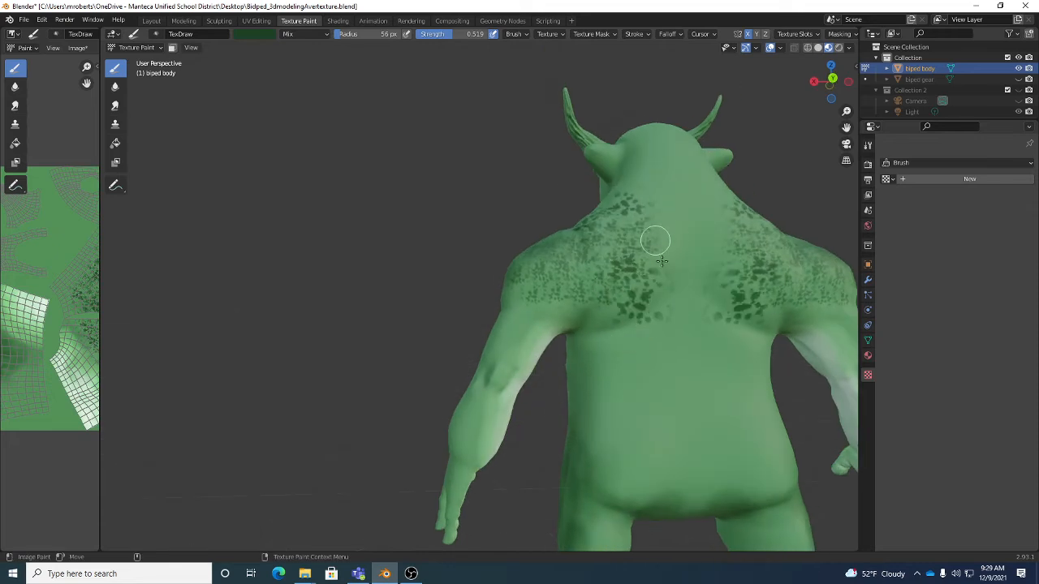
{"action": "left_click_drag", "start_coordinate": [545, 295], "coordinate": [539, 325]}
{"action": "mouse_move", "coordinate": [540, 286]}
{"action": "middle_mouse_down"}
{"action": "mouse_move", "coordinate": [699, 310]}
{"action": "mouse_move", "coordinate": [511, 297]}
{"action": "middle_mouse_up"}
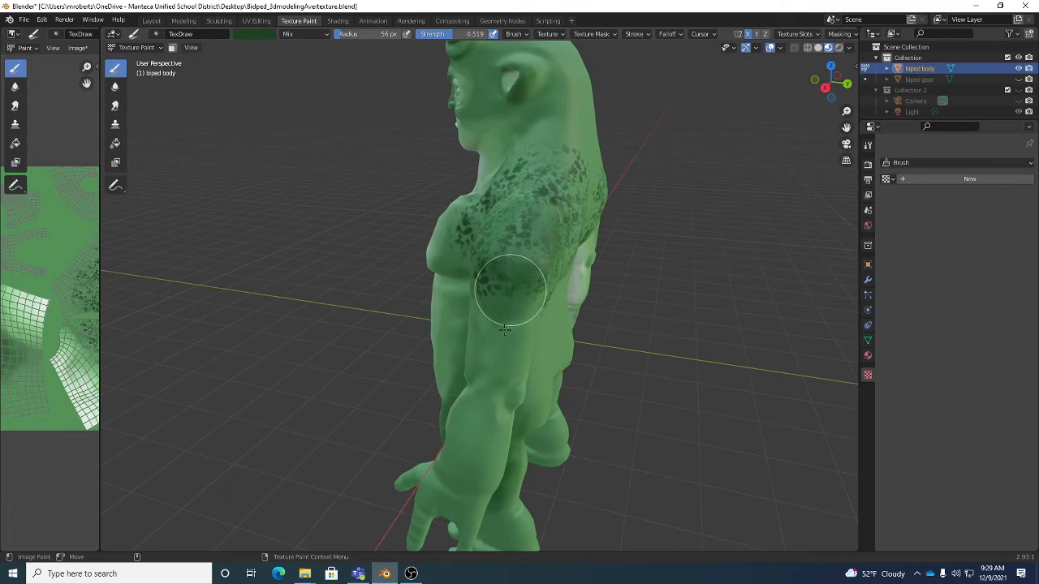
{"action": "mouse_move", "coordinate": [509, 270]}
{"action": "left_mouse_down", "text": "alt"}
{"action": "mouse_move", "coordinate": [549, 247]}
{"action": "mouse_move", "coordinate": [599, 243]}
{"action": "mouse_move", "coordinate": [686, 116]}
{"action": "left_mouse_up", "text": "alt"}
- Review the available stroke methods and set the brush's stroke method to Space
{"action": "left_click", "coordinate": [634, 34]}
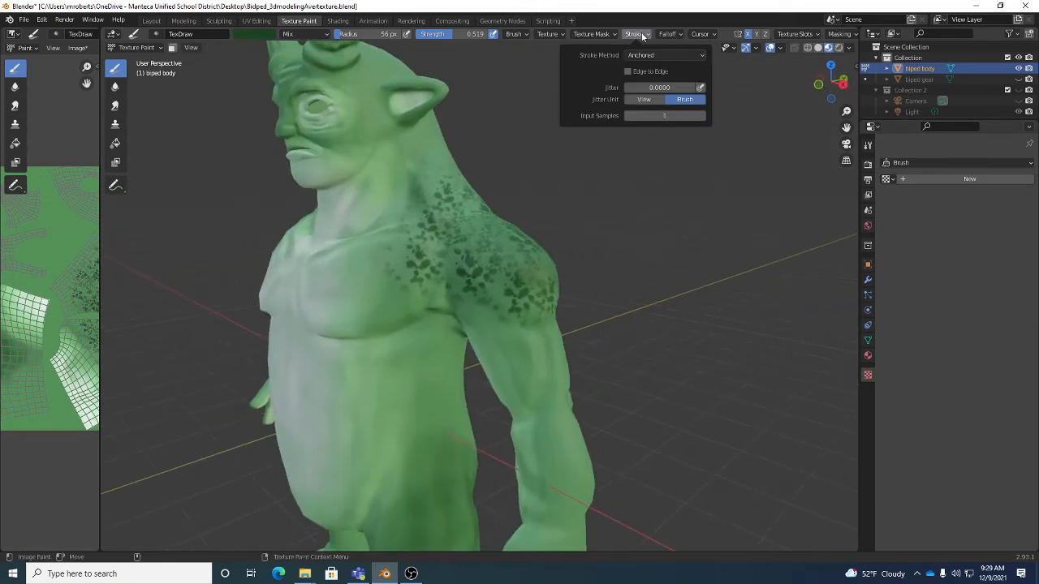
{"action": "left_click", "coordinate": [638, 55]}
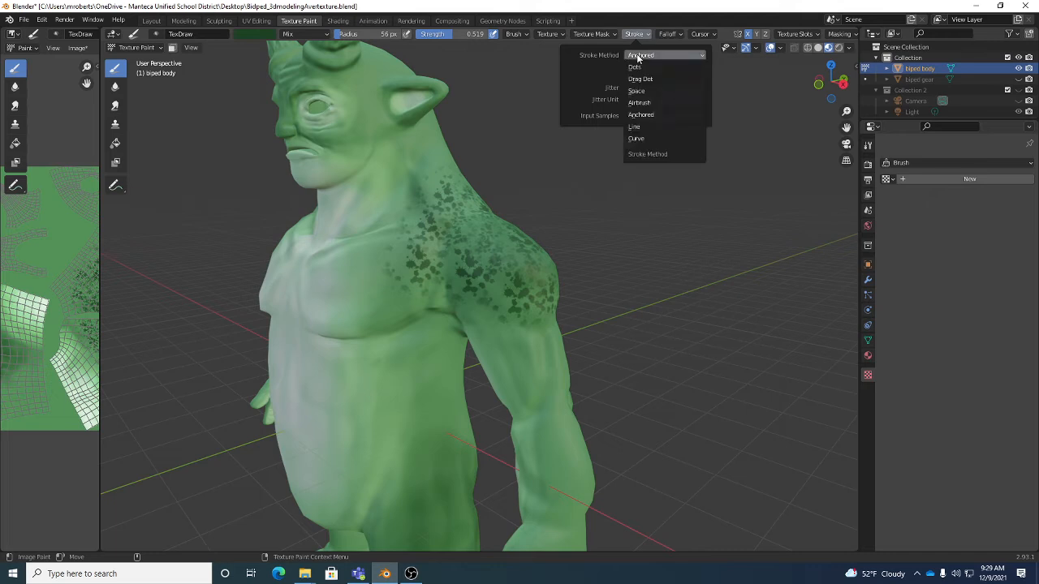
{"action": "left_click", "coordinate": [651, 115]}
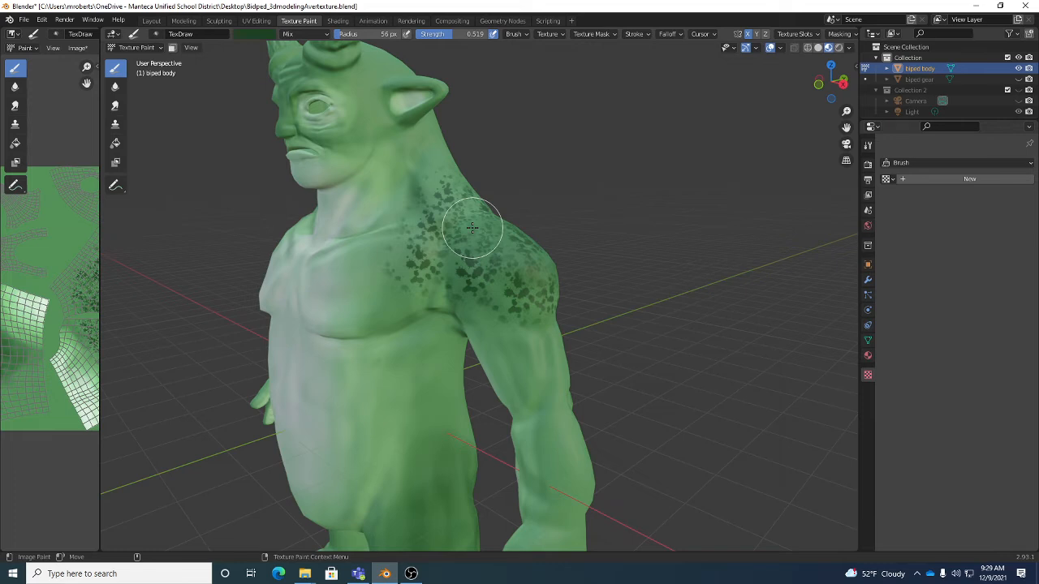
{"action": "left_click", "coordinate": [640, 35]}
{"action": "left_click", "coordinate": [647, 55]}
{"action": "left_click", "coordinate": [647, 91]}
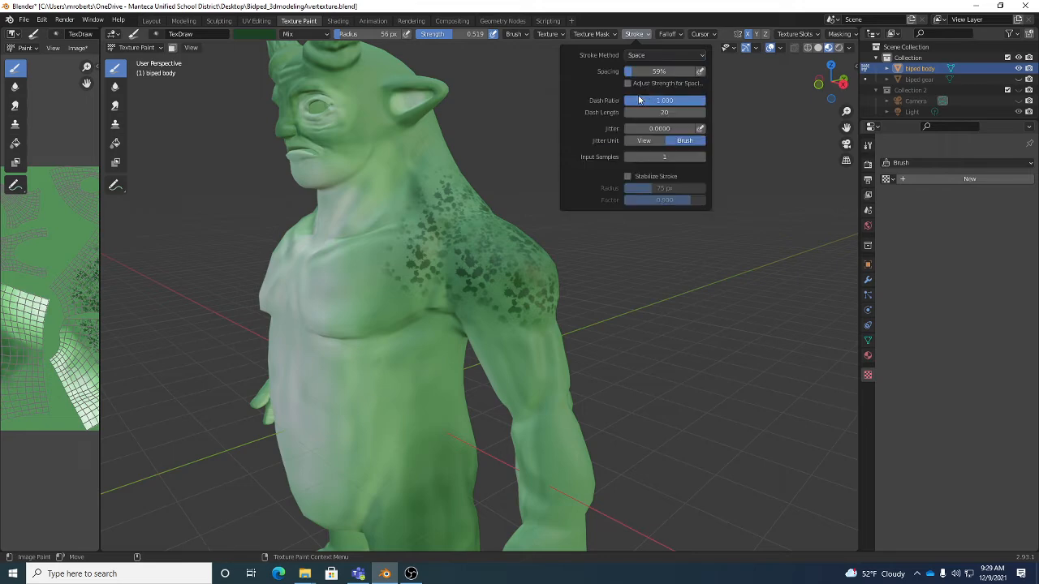
- Paint splatter strokes down the creature's outer arm from below the shoulder to the forearm
{"action": "mouse_move", "coordinate": [470, 434]}
{"action": "middle_mouse_down", "text": "shift"}
{"action": "mouse_move", "coordinate": [463, 348]}
{"action": "mouse_move", "coordinate": [505, 235]}
{"action": "middle_mouse_up", "text": "shift"}
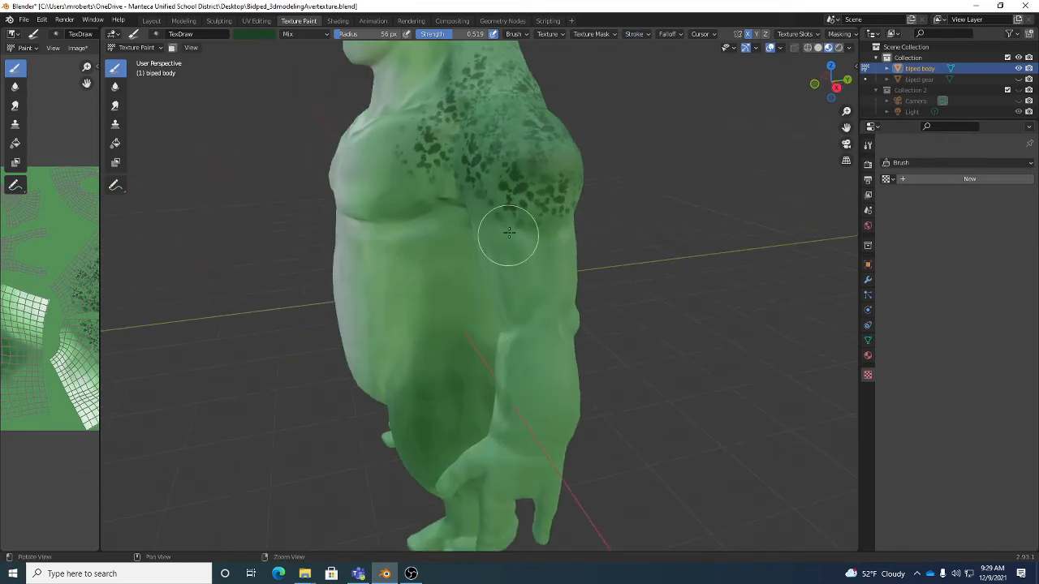
{"action": "mouse_move", "coordinate": [505, 234]}
{"action": "left_mouse_down"}
{"action": "mouse_move", "coordinate": [524, 257]}
{"action": "mouse_move", "coordinate": [554, 237]}
{"action": "left_mouse_up"}
{"action": "middle_click_drag", "start_coordinate": [546, 222], "coordinate": [502, 213]}
{"action": "mouse_move", "coordinate": [545, 248]}
{"action": "left_mouse_down"}
{"action": "mouse_move", "coordinate": [532, 376]}
{"action": "mouse_move", "coordinate": [525, 301]}
{"action": "left_mouse_up"}
{"action": "middle_click_drag", "start_coordinate": [525, 301], "coordinate": [577, 320]}
{"action": "mouse_move", "coordinate": [577, 320]}
{"action": "left_mouse_down"}
{"action": "mouse_move", "coordinate": [529, 394]}
{"action": "mouse_move", "coordinate": [529, 313]}
{"action": "mouse_move", "coordinate": [472, 217]}
{"action": "left_mouse_up"}
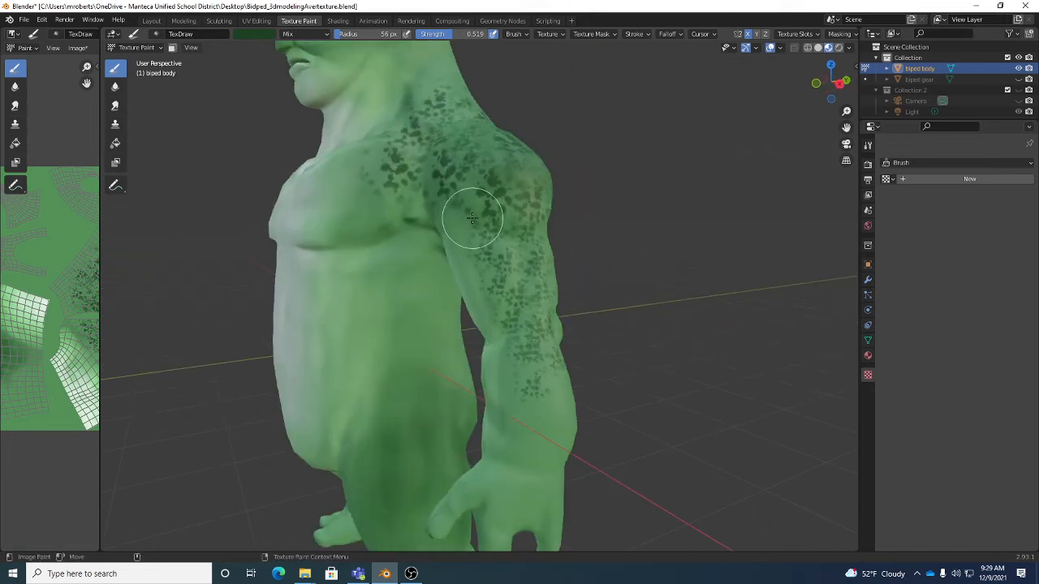
- Review the stroke and texture mask settings, and paint splatter along the side of the chest near the armpit
{"action": "left_click", "coordinate": [636, 34]}
{"action": "left_click", "coordinate": [595, 35]}
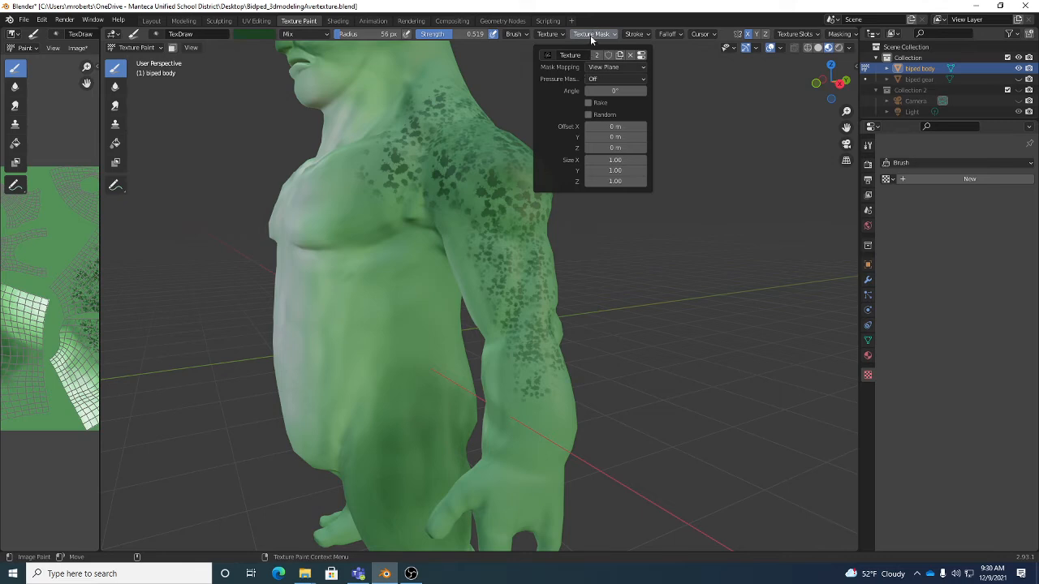
{"action": "left_click", "coordinate": [611, 68]}
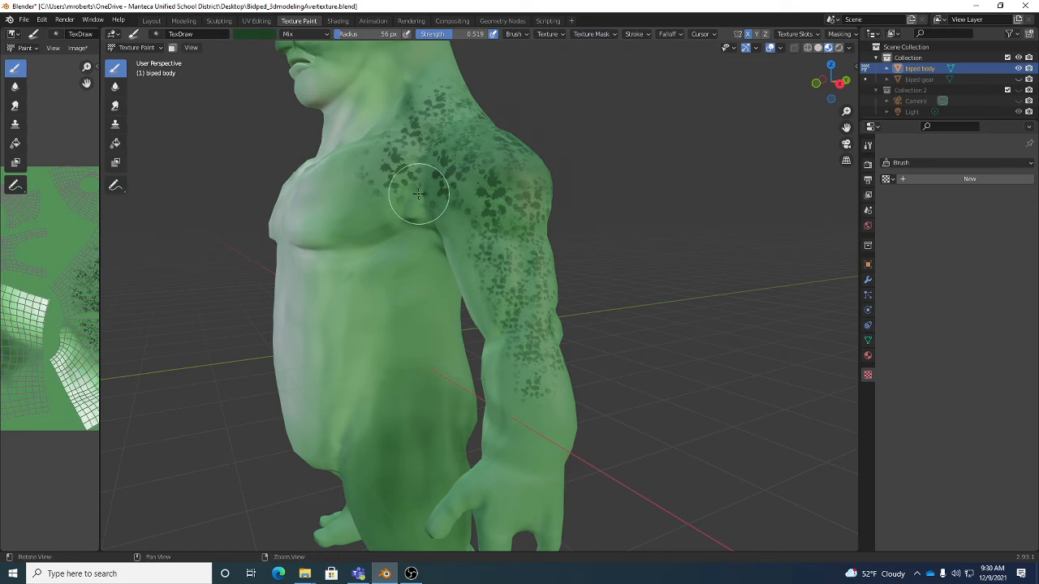
{"action": "mouse_move", "coordinate": [418, 195]}
{"action": "middle_mouse_down"}
{"action": "mouse_move", "coordinate": [454, 208]}
{"action": "mouse_move", "coordinate": [418, 196]}
{"action": "middle_mouse_up"}
{"action": "mouse_move", "coordinate": [379, 189]}
{"action": "left_mouse_down"}
{"action": "mouse_move", "coordinate": [359, 204]}
{"action": "mouse_move", "coordinate": [367, 148]}
{"action": "mouse_move", "coordinate": [358, 223]}
{"action": "mouse_move", "coordinate": [385, 220]}
{"action": "left_mouse_up"}
{"action": "mouse_move", "coordinate": [406, 218]}
{"action": "middle_mouse_down"}
{"action": "mouse_move", "coordinate": [539, 213]}
{"action": "mouse_move", "coordinate": [489, 213]}
{"action": "middle_mouse_up"}
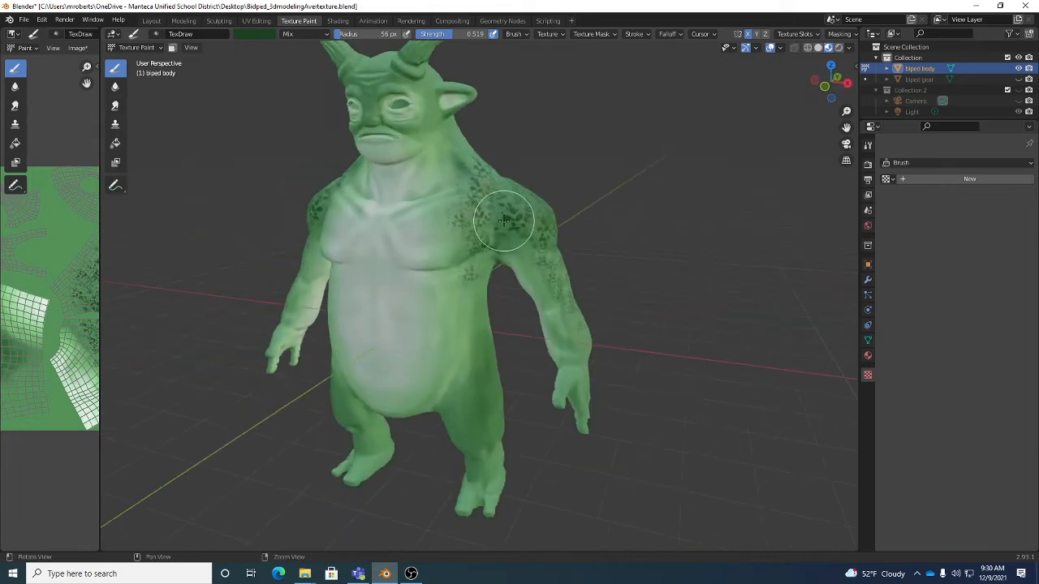
{"action": "scroll", "coordinate": [491, 212], "scroll_direction": "up", "scroll_amount": 3}
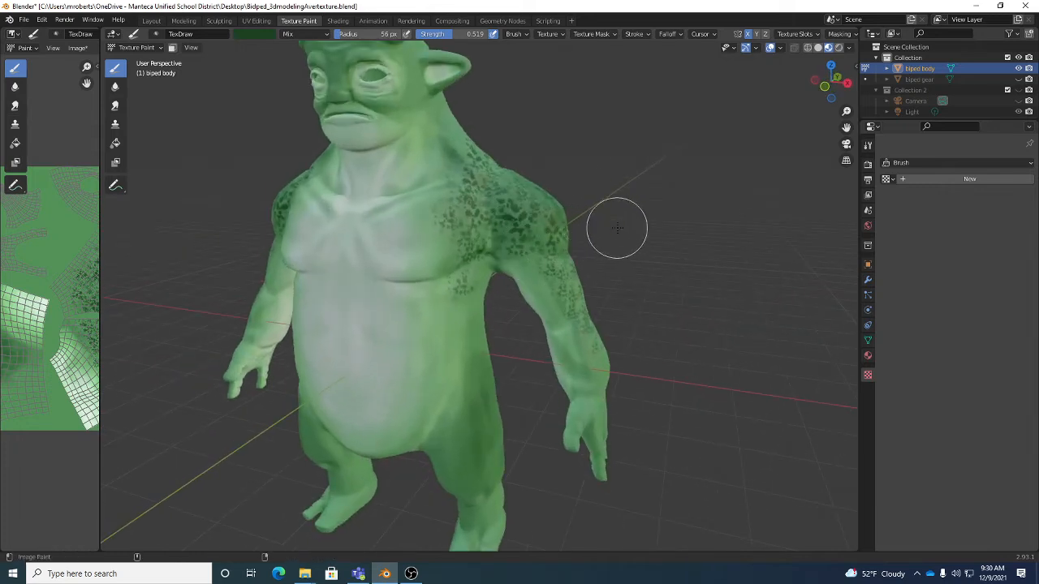
- Save the Blender file and the painted biped body color.png image
{"action": "key", "text": "ctrl+s"}
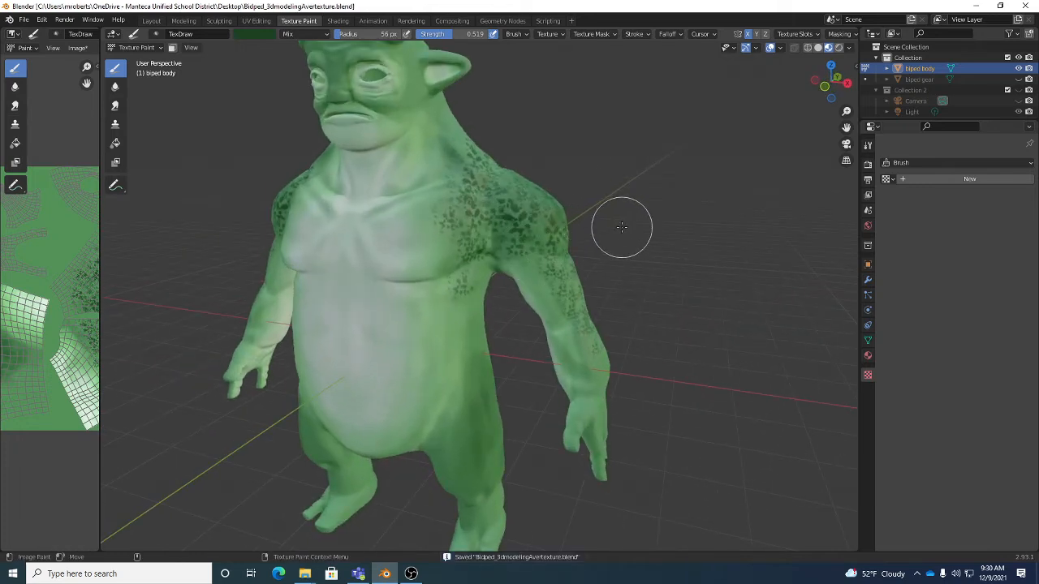
{"action": "left_click", "coordinate": [79, 49]}
{"action": "left_click", "coordinate": [86, 136]}
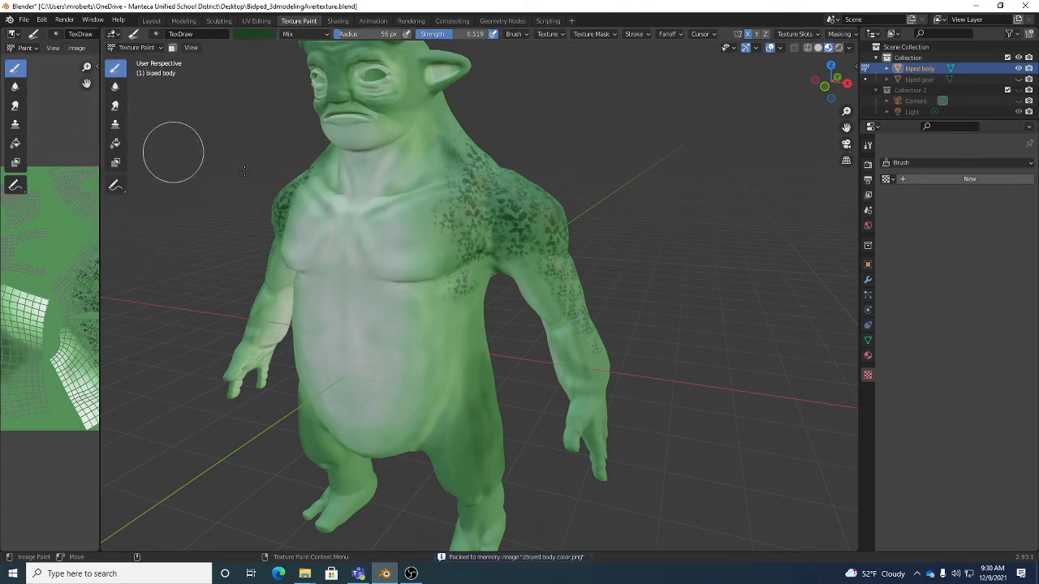
- Switch the biped body to Edit Mode at the horns and review the available loop selection options
{"action": "middle_click_drag", "start_coordinate": [505, 146], "coordinate": [612, 336], "text": "shift"}
{"action": "middle_click_drag", "start_coordinate": [576, 266], "coordinate": [560, 239]}
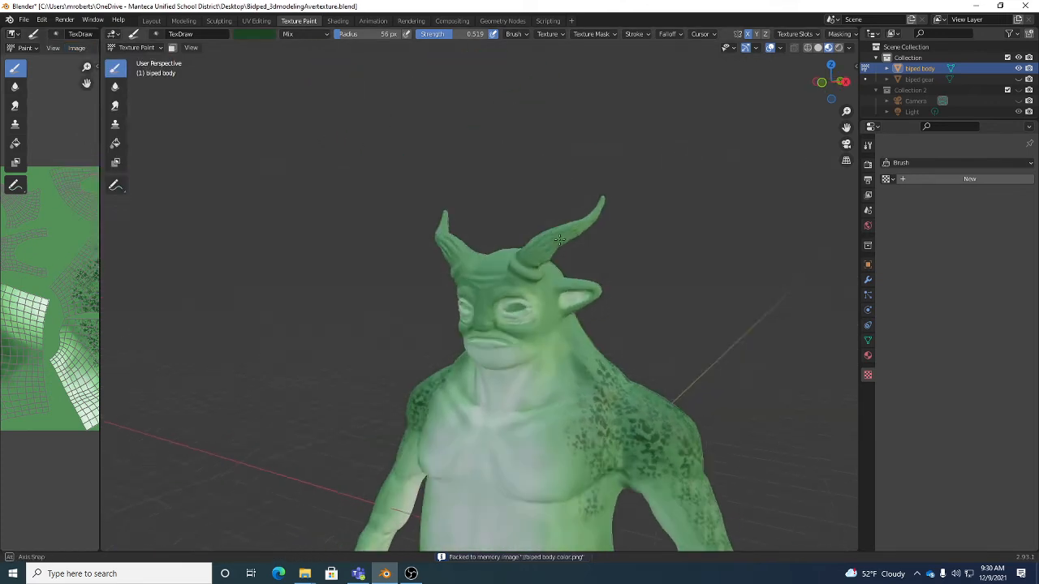
{"action": "left_click_drag", "start_coordinate": [560, 239], "coordinate": [544, 237], "text": "alt"}
{"action": "right_click_drag", "start_coordinate": [544, 258], "coordinate": [573, 239], "text": "alt"}
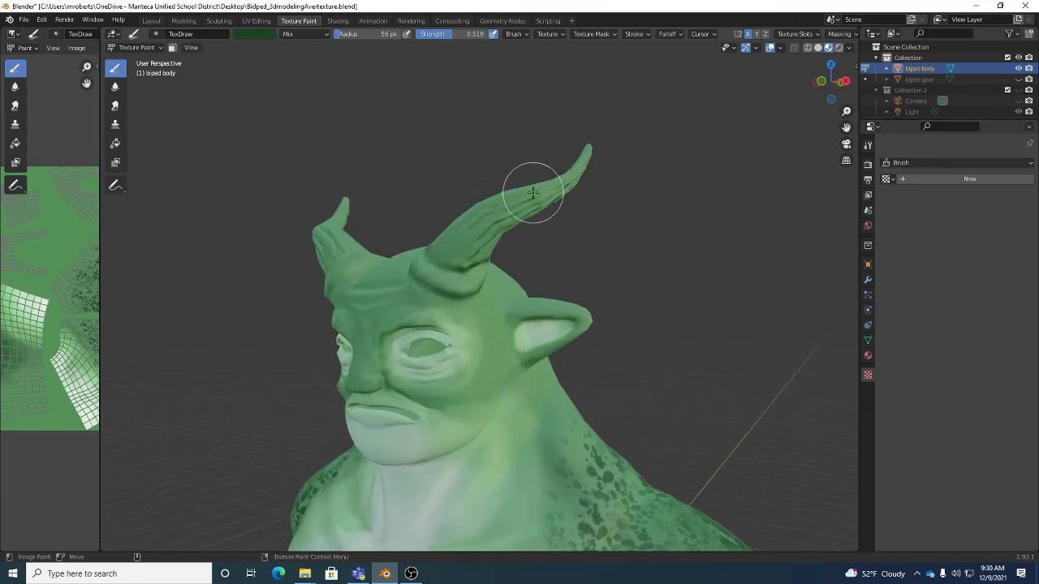
{"action": "mouse_move", "coordinate": [471, 241]}
{"action": "left_mouse_down", "text": "alt"}
{"action": "mouse_move", "coordinate": [487, 253]}
{"action": "mouse_move", "coordinate": [487, 228]}
{"action": "left_mouse_up", "text": "alt"}
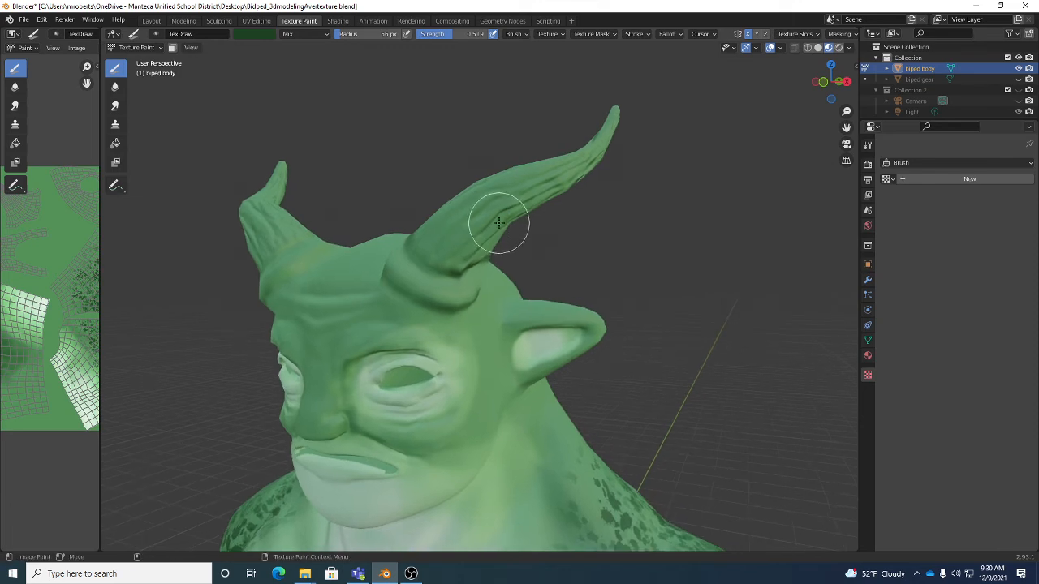
{"action": "key", "text": "Tab"}
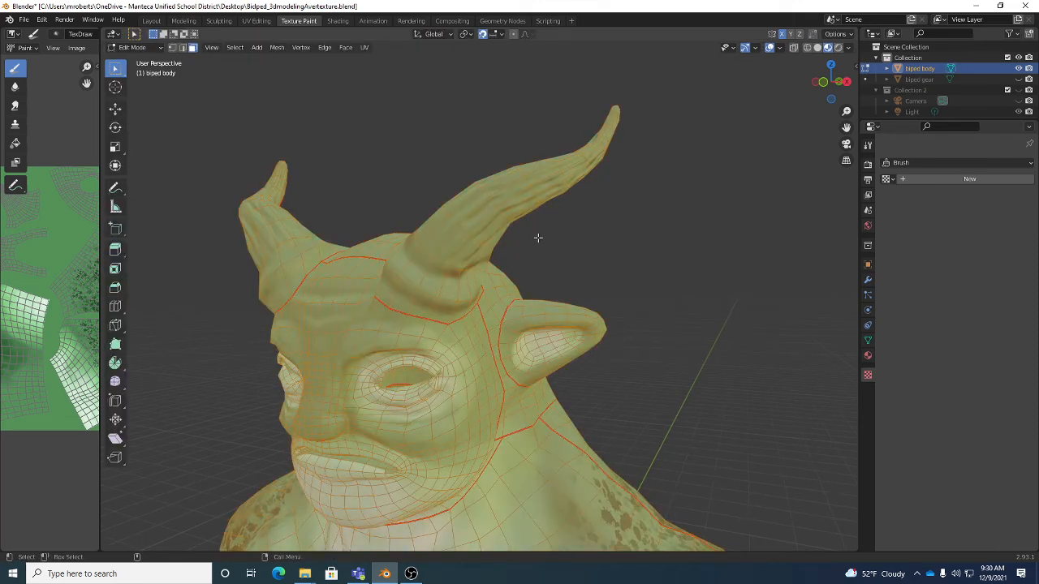
{"action": "middle_click_drag", "start_coordinate": [601, 179], "coordinate": [639, 182]}
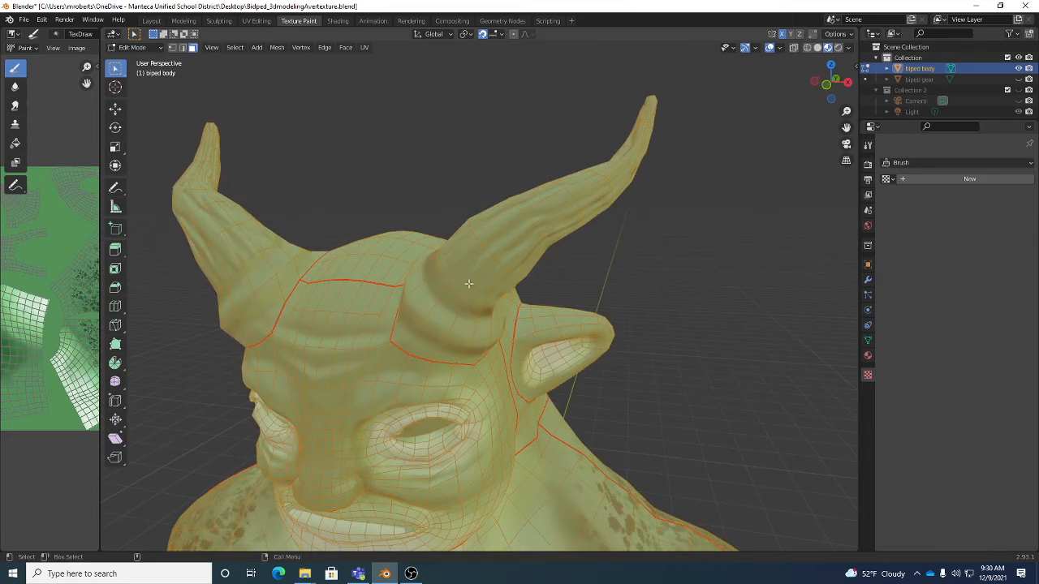
{"action": "left_click", "coordinate": [244, 48]}
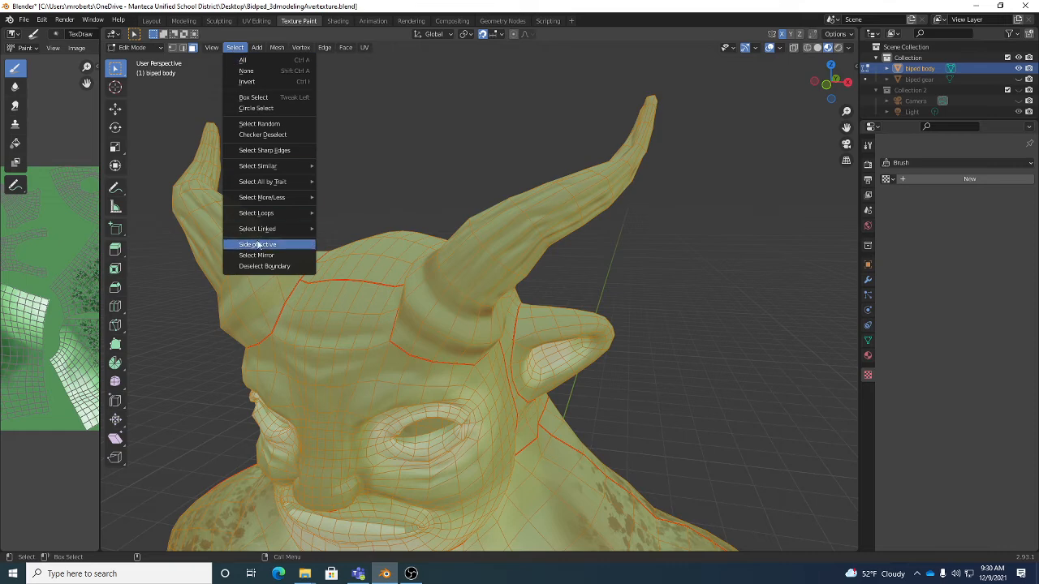
{"action": "mouse_move", "coordinate": [264, 235]}
{"action": "mouse_move", "coordinate": [268, 214]}
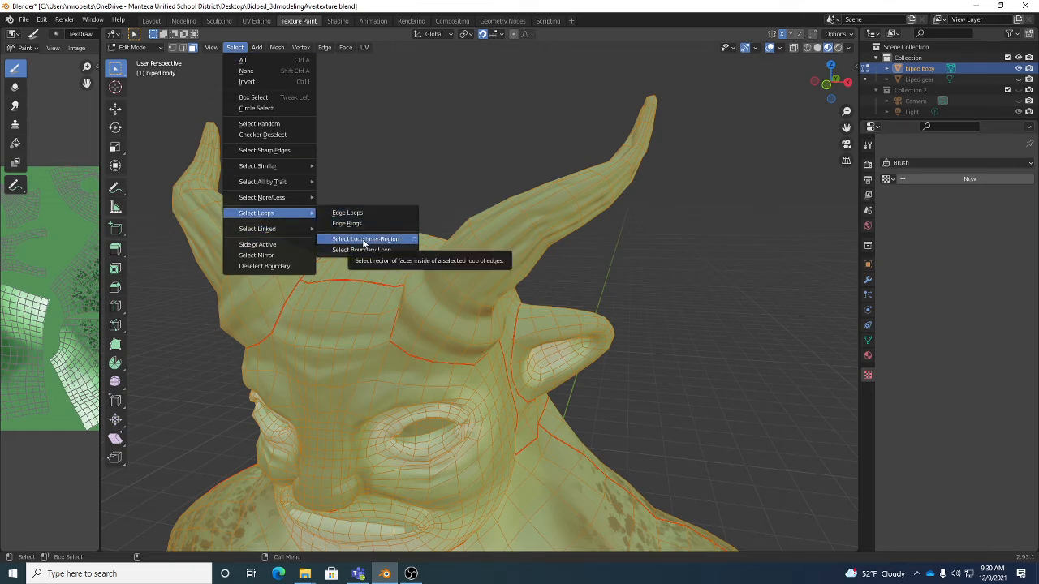
{"action": "middle_click_drag", "start_coordinate": [706, 256], "coordinate": [666, 261]}
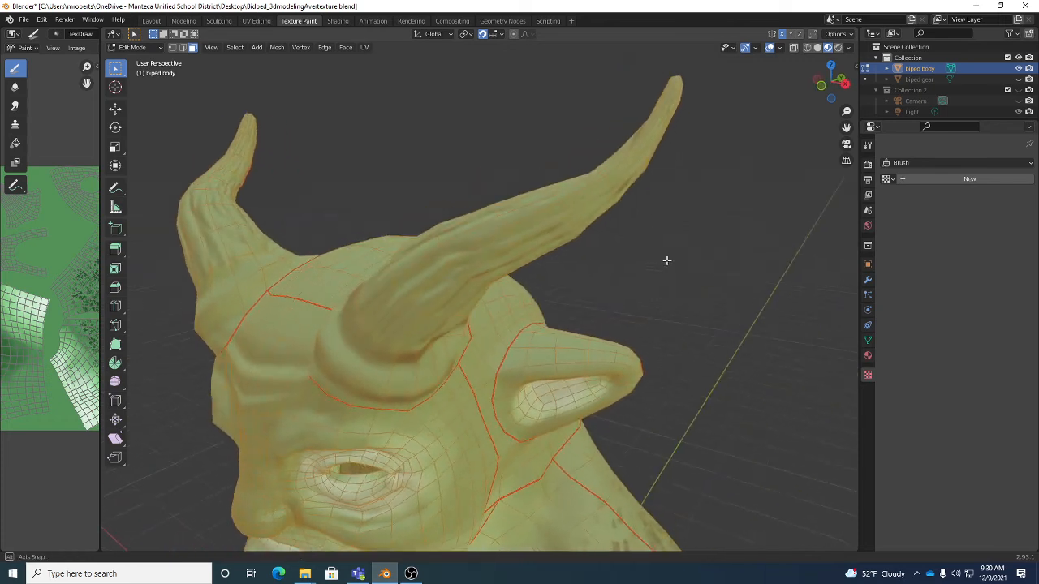
- Select a ring of faces midway along the horn and grow the selection along its length
{"action": "left_click", "coordinate": [586, 188], "text": "alt"}
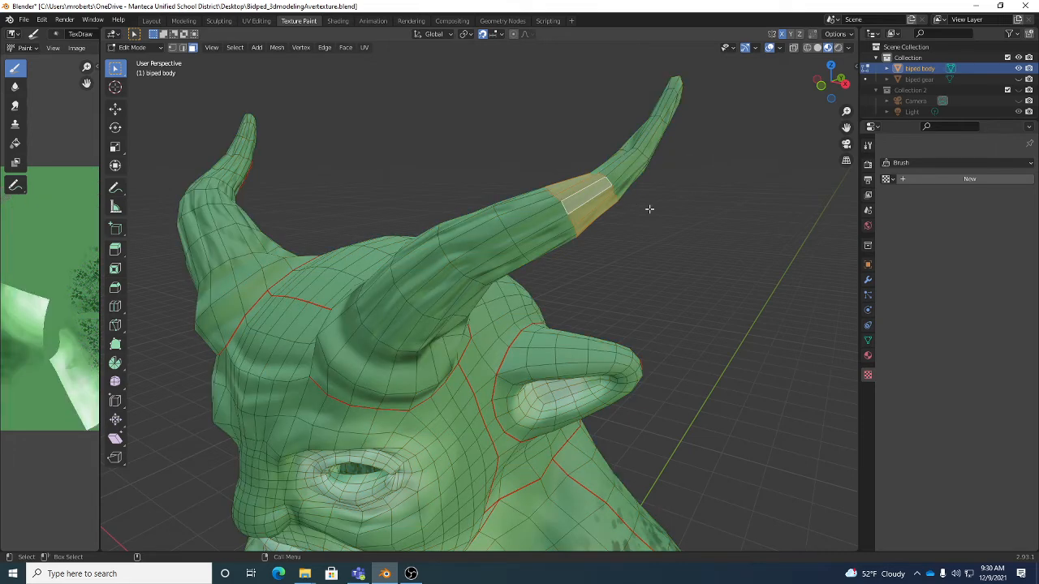
{"action": "key", "text": "ctrl+KP_Add"}
{"action": "key", "text": "ctrl+KP_Add"}
{"action": "key", "text": "ctrl+KP_Add"}
{"action": "key", "text": "ctrl+KP_Add"}
{"action": "key", "text": "ctrl+KP_Add"}
{"action": "key", "text": "ctrl+KP_Add"}
{"action": "key", "text": "ctrl+KP_Add"}
{"action": "key", "text": "ctrl+KP_Add"}
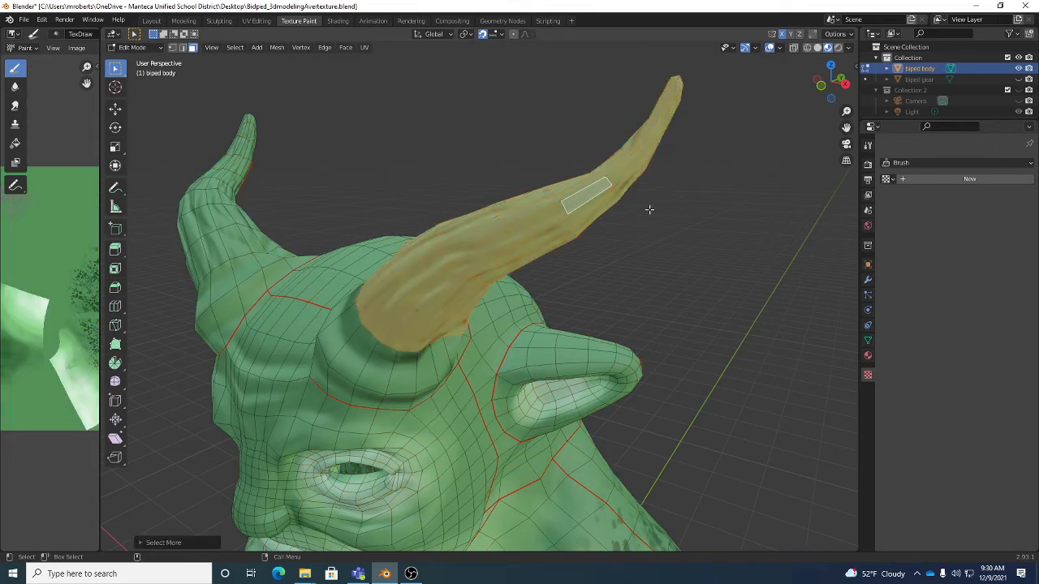
{"action": "key", "text": "ctrl+KP_Add"}
{"action": "key", "text": "ctrl+KP_Add"}
- Shrink the face selection so that it covers only the upper part of the horn, leaving out the base
{"action": "key", "text": "ctrl+KP_Subtract"}
{"action": "key", "text": "ctrl+KP_Subtract"}
{"action": "middle_click_drag", "start_coordinate": [536, 304], "coordinate": [524, 339]}
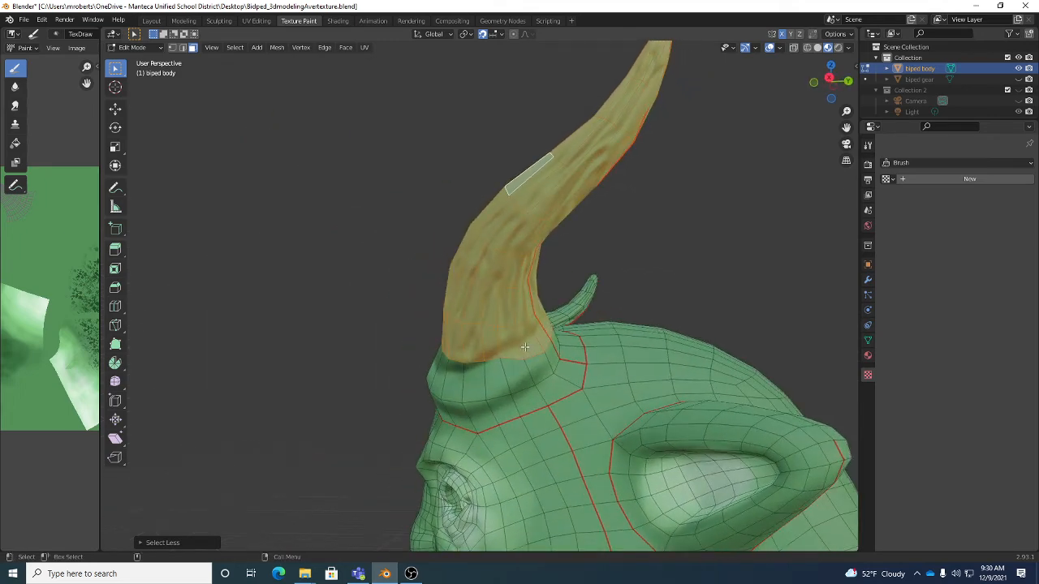
{"action": "key", "text": "ctrl+KP_Subtract"}
{"action": "middle_click_drag", "start_coordinate": [498, 319], "coordinate": [578, 333]}
{"action": "scroll", "coordinate": [557, 329], "scroll_direction": "down", "scroll_amount": 3}
{"action": "scroll", "coordinate": [528, 357], "scroll_direction": "down", "scroll_amount": 2}
{"action": "middle_click_drag", "start_coordinate": [497, 381], "coordinate": [579, 301], "text": "shift"}
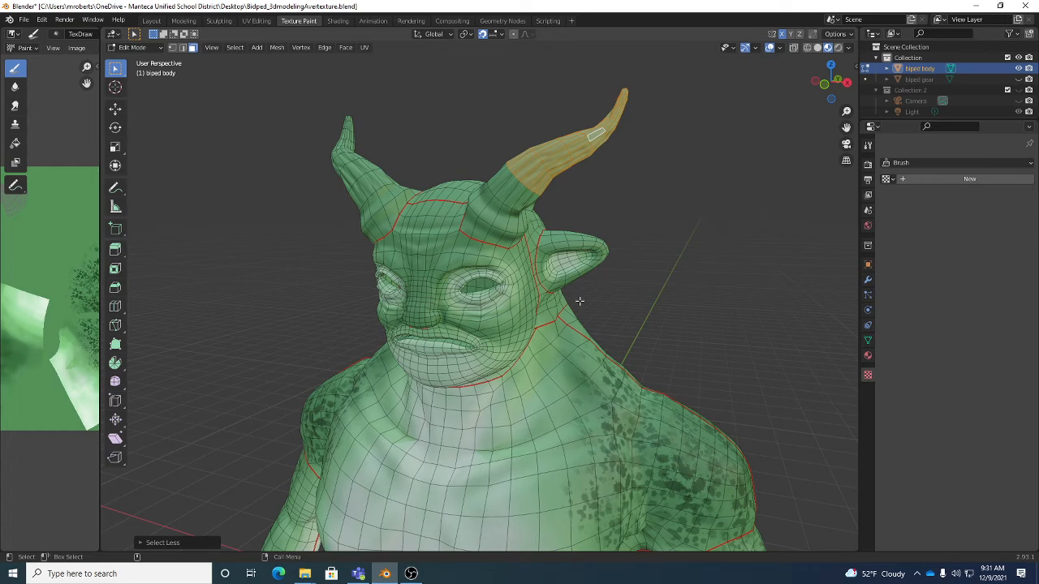
- Return to Texture Paint mode and set the brush color to dark grey with saturation 0.067 and value 0.258
{"action": "key", "text": "Tab"}
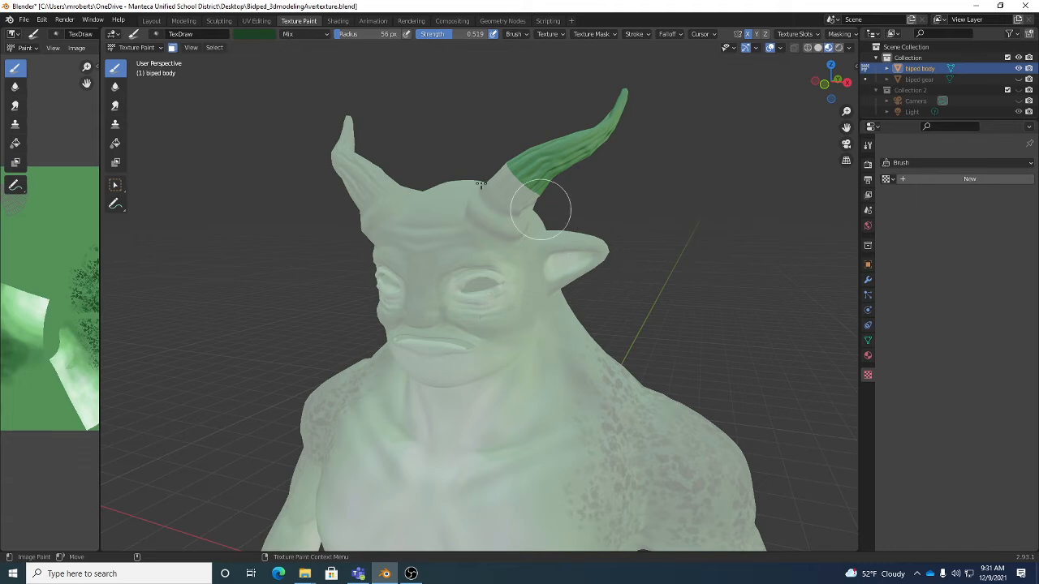
{"action": "left_click", "coordinate": [244, 34]}
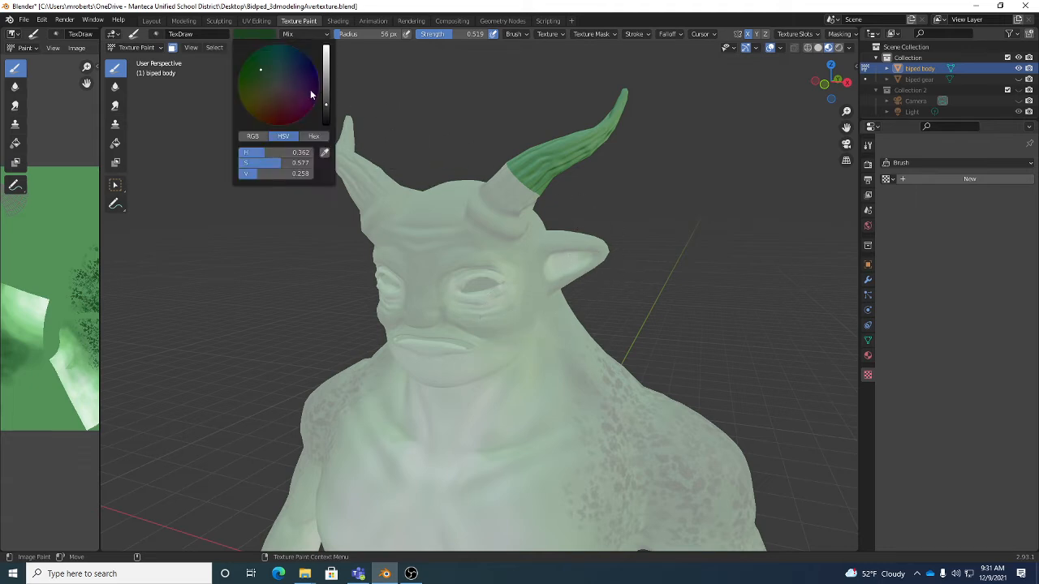
{"action": "left_click", "coordinate": [275, 83]}
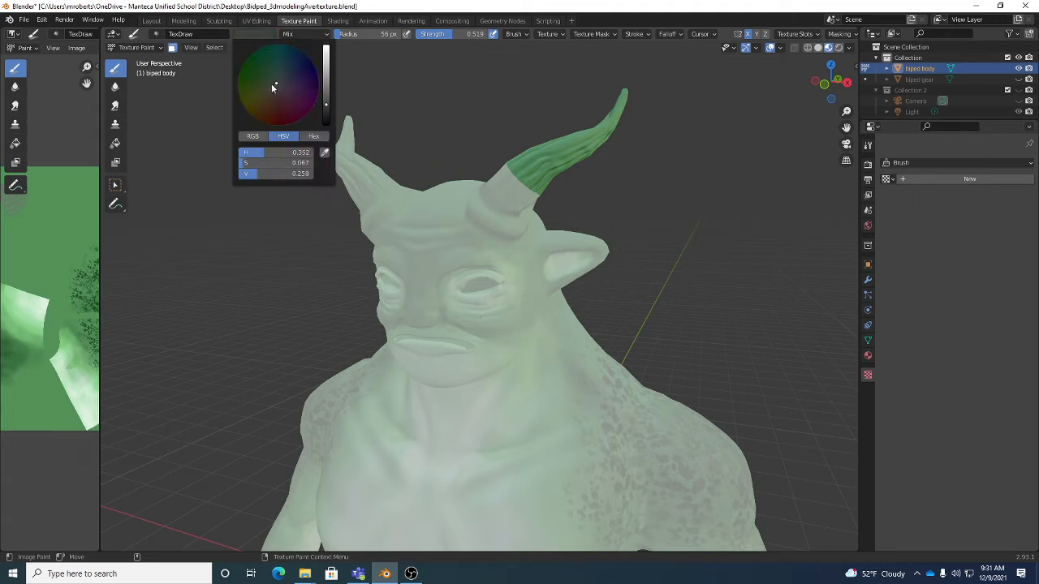
- Fill the masked upper horns with white, and refill them in dark grey at hue 0.551, saturation 0.042 and value 0.227
{"action": "left_click", "coordinate": [116, 143]}
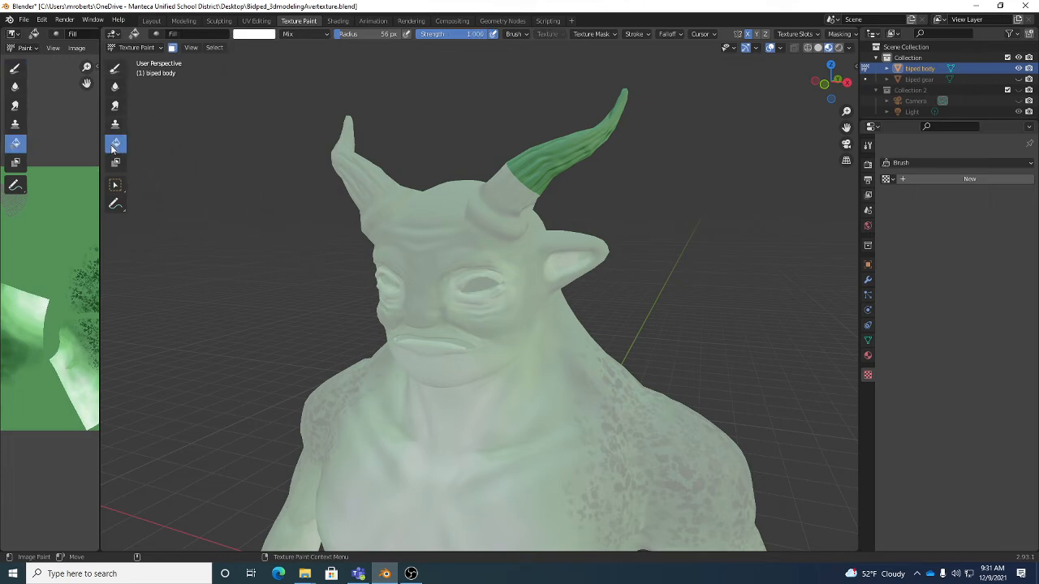
{"action": "left_click", "coordinate": [557, 157]}
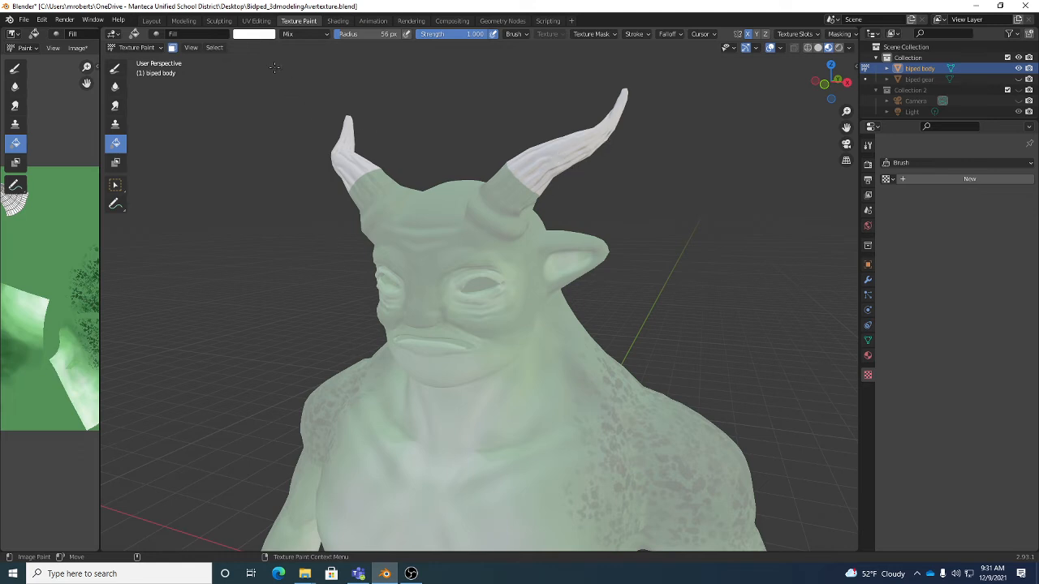
{"action": "left_click", "coordinate": [258, 35]}
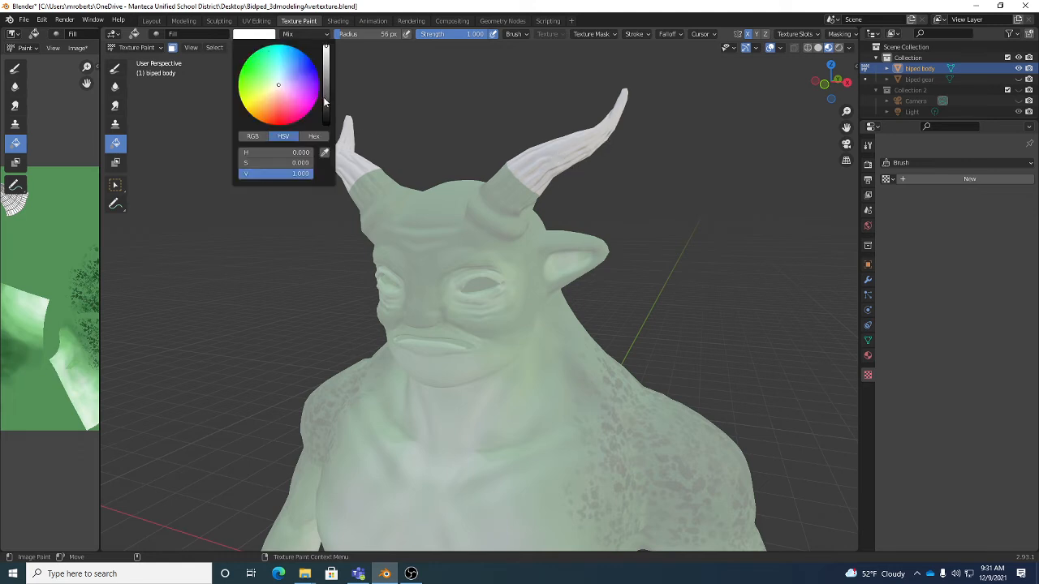
{"action": "left_click", "coordinate": [325, 104]}
{"action": "left_click", "coordinate": [279, 83]}
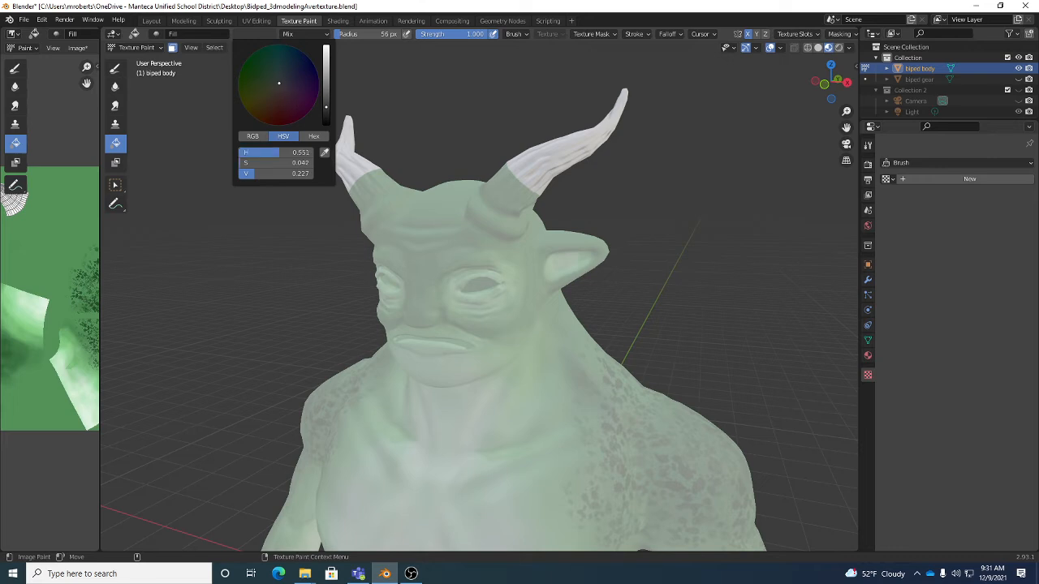
{"action": "left_click", "coordinate": [558, 159]}
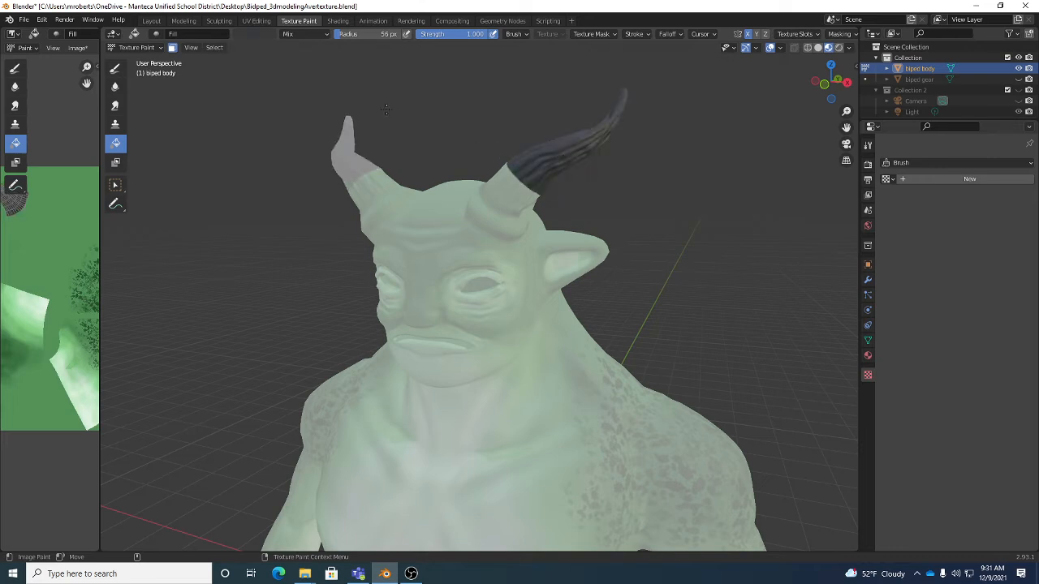
- Switch back to the Draw brush and turn off face selection masking
{"action": "left_click", "coordinate": [171, 49]}
{"action": "left_click", "coordinate": [172, 49]}
{"action": "left_click", "coordinate": [116, 68]}
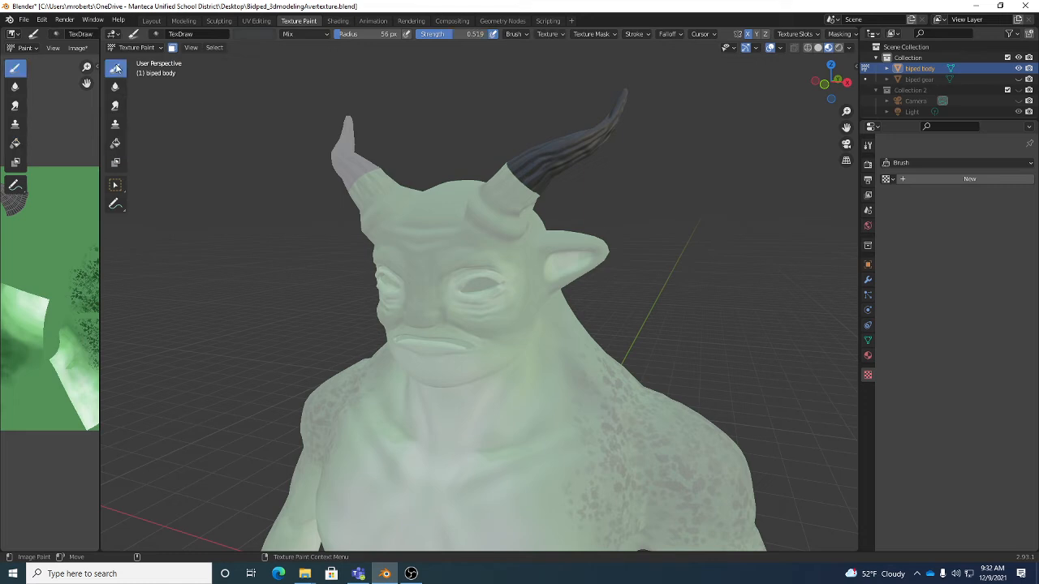
{"action": "left_click", "coordinate": [173, 48]}
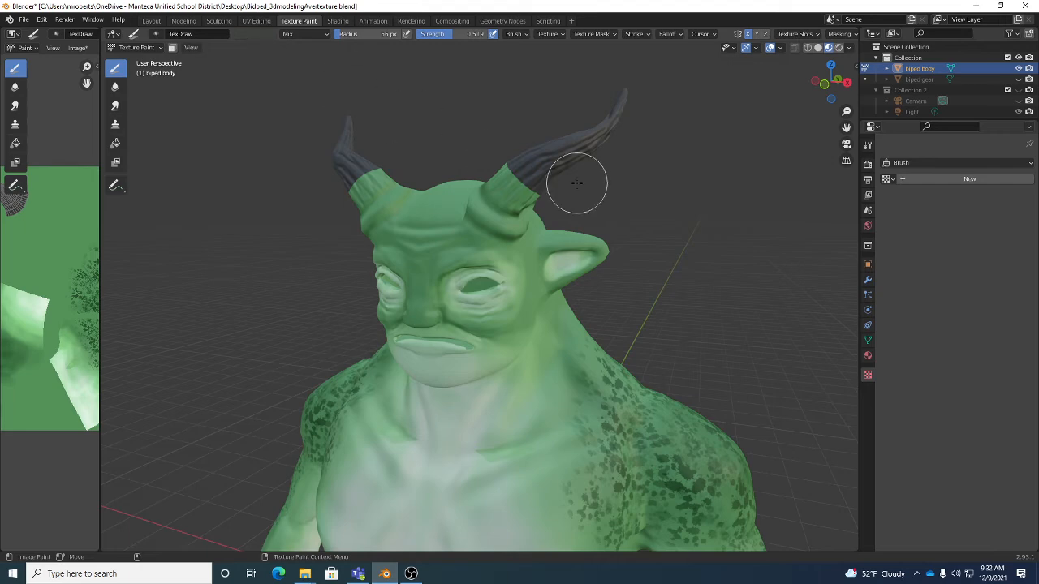
- Sample the filled horn's dark grey as the Draw brush color
{"action": "middle_click_drag", "start_coordinate": [573, 172], "coordinate": [566, 161]}
{"action": "scroll", "coordinate": [566, 160], "scroll_direction": "up", "scroll_amount": 3}
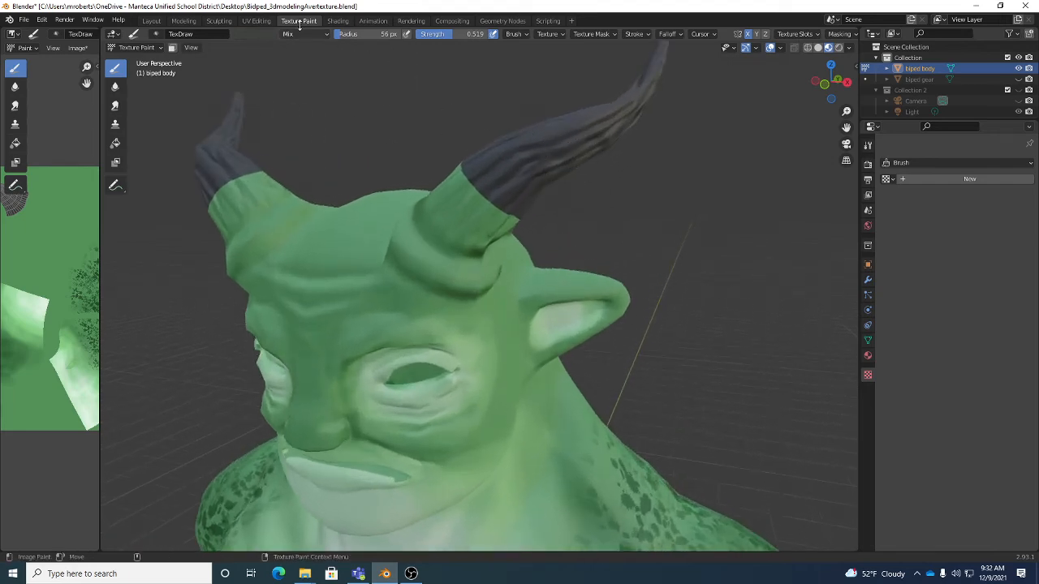
{"action": "left_click", "coordinate": [260, 34]}
{"action": "left_click", "coordinate": [324, 153]}
{"action": "left_click", "coordinate": [461, 147]}
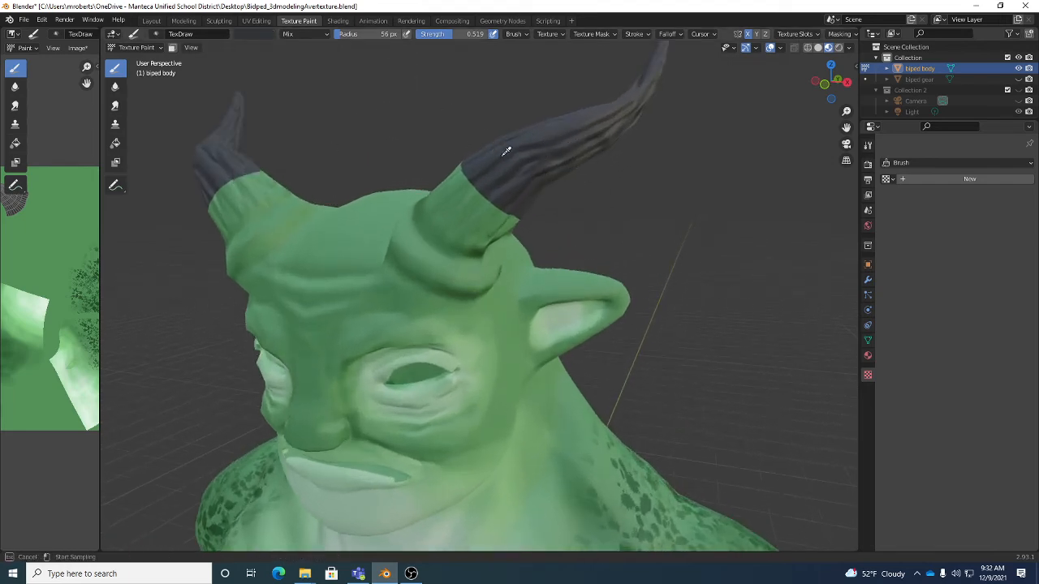
- Try a splatter stroke on the green part of the horn, and remove the brush's texture mask
{"action": "scroll", "coordinate": [479, 191], "scroll_direction": "up", "scroll_amount": 3}
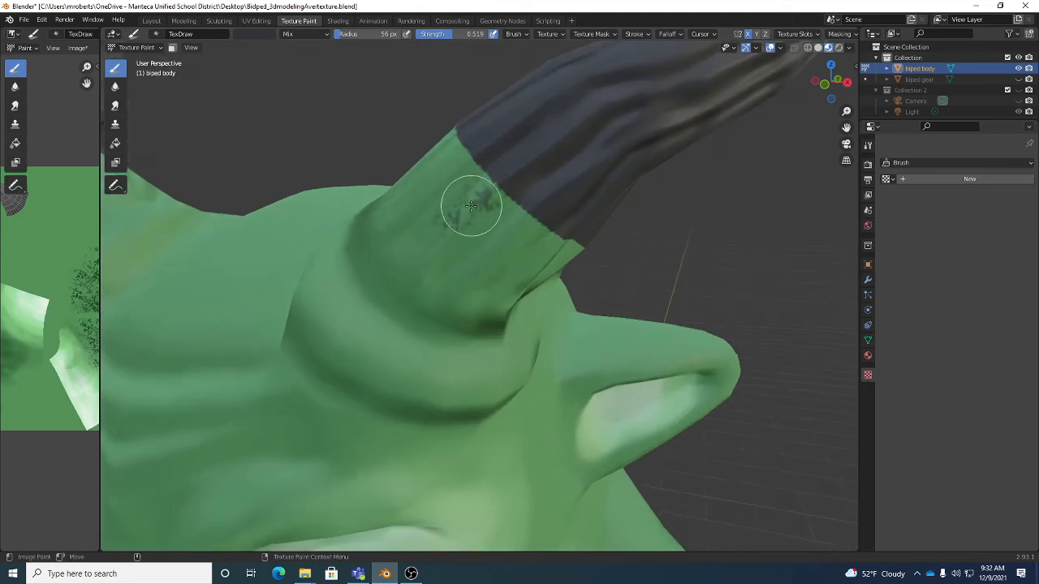
{"action": "left_click_drag", "start_coordinate": [470, 204], "coordinate": [487, 195]}
{"action": "left_click", "coordinate": [582, 30]}
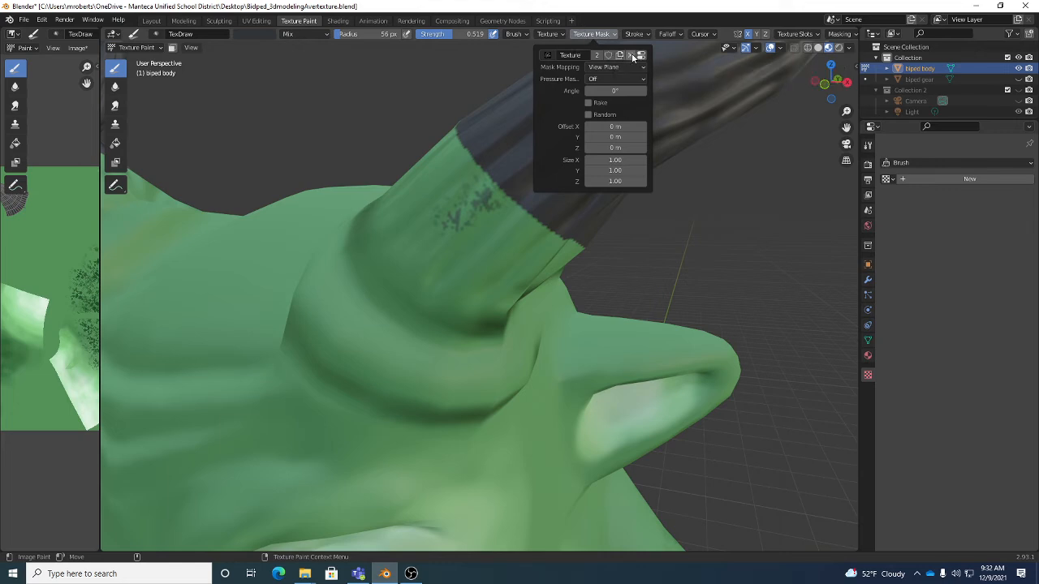
{"action": "left_click", "coordinate": [560, 35]}
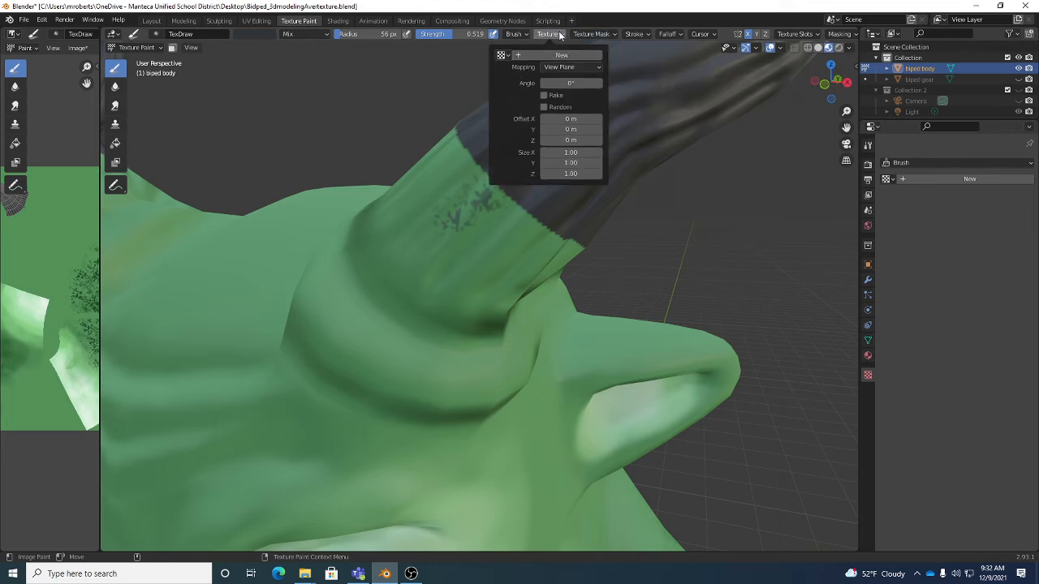
- Raise the brush strength to 1.000 and paint dark grey over the green area just below the horn's filled edge
{"action": "mouse_move", "coordinate": [491, 222]}
{"action": "left_mouse_down"}
{"action": "mouse_move", "coordinate": [498, 188]}
{"action": "mouse_move", "coordinate": [484, 205]}
{"action": "mouse_move", "coordinate": [496, 183]}
{"action": "left_mouse_up"}
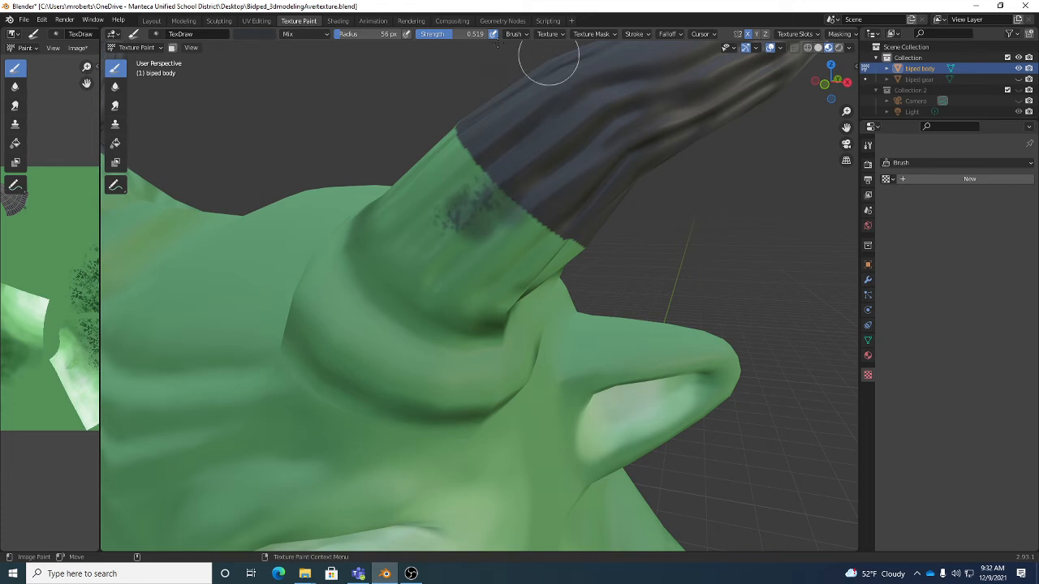
{"action": "left_click_drag", "start_coordinate": [455, 34], "coordinate": [494, 34]}
{"action": "mouse_move", "coordinate": [493, 170]}
{"action": "left_mouse_down"}
{"action": "mouse_move", "coordinate": [457, 232]}
{"action": "mouse_move", "coordinate": [508, 235]}
{"action": "mouse_move", "coordinate": [482, 192]}
{"action": "mouse_move", "coordinate": [520, 211]}
{"action": "mouse_move", "coordinate": [501, 191]}
{"action": "left_mouse_up"}
{"action": "right_click_drag", "start_coordinate": [502, 191], "coordinate": [522, 206], "text": "alt"}
{"action": "left_click_drag", "start_coordinate": [520, 212], "coordinate": [513, 228]}
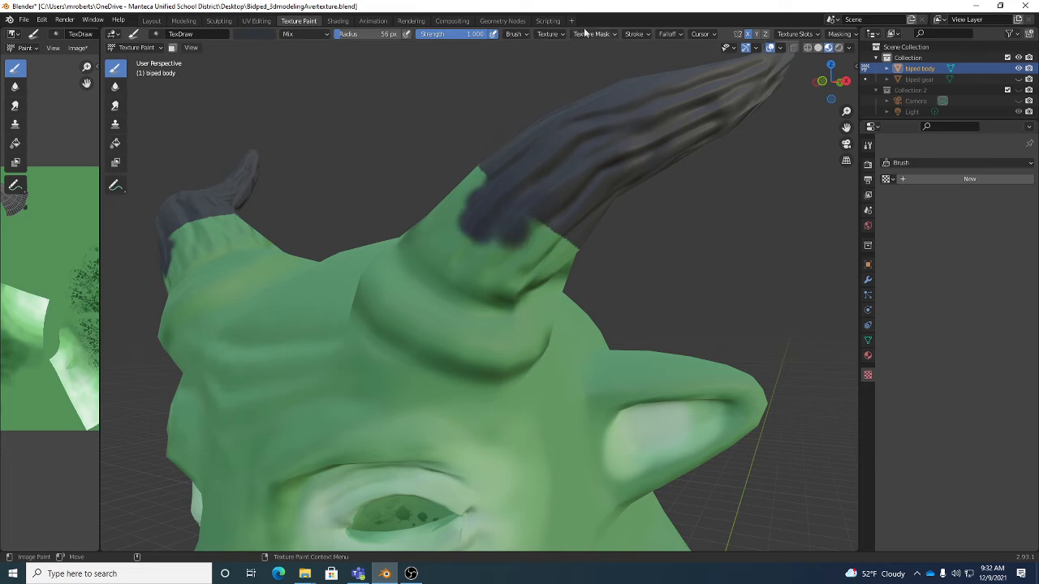
- Lower the brush's stroke spacing and extend the dark grey across the horn base toward its outer edge
{"action": "left_click", "coordinate": [634, 34]}
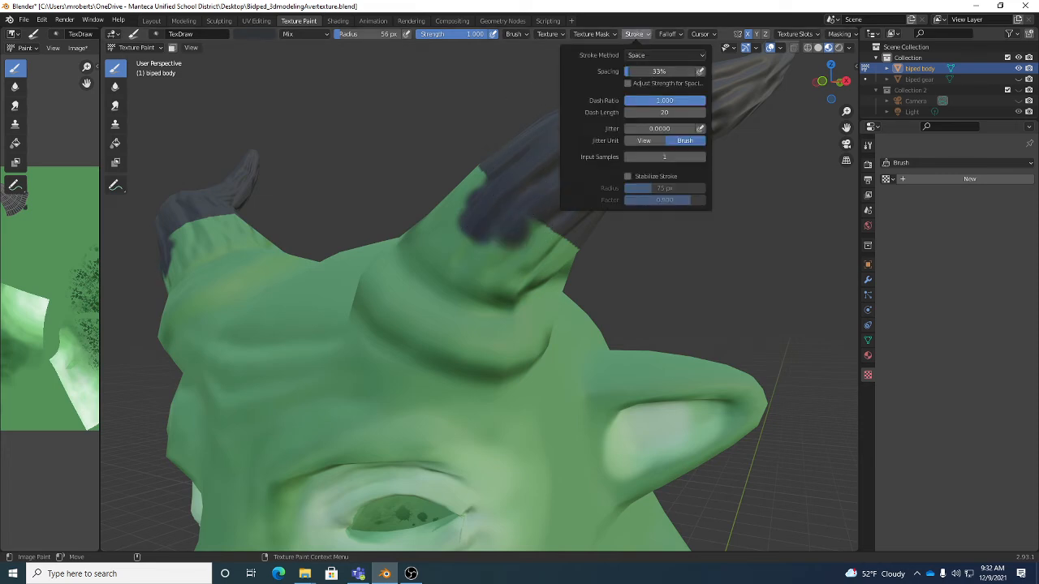
{"action": "left_click_drag", "start_coordinate": [659, 72], "coordinate": [624, 78]}
{"action": "middle_click_drag", "start_coordinate": [540, 226], "coordinate": [503, 245]}
{"action": "mouse_move", "coordinate": [539, 219]}
{"action": "left_mouse_down"}
{"action": "mouse_move", "coordinate": [512, 260]}
{"action": "mouse_move", "coordinate": [563, 260]}
{"action": "mouse_move", "coordinate": [587, 236]}
{"action": "mouse_move", "coordinate": [571, 259]}
{"action": "mouse_move", "coordinate": [591, 245]}
{"action": "left_mouse_up"}
{"action": "mouse_move", "coordinate": [591, 245]}
{"action": "middle_mouse_down"}
{"action": "mouse_move", "coordinate": [558, 242]}
{"action": "mouse_move", "coordinate": [610, 234]}
{"action": "middle_mouse_up"}
{"action": "mouse_move", "coordinate": [609, 234]}
{"action": "left_mouse_down"}
{"action": "mouse_move", "coordinate": [603, 250]}
{"action": "mouse_move", "coordinate": [658, 197]}
{"action": "mouse_move", "coordinate": [614, 254]}
{"action": "left_mouse_up"}
{"action": "middle_click_drag", "start_coordinate": [605, 258], "coordinate": [574, 238]}
- Paint the front of the horn base dark grey down to the raised skin fold
{"action": "mouse_move", "coordinate": [575, 239]}
{"action": "left_mouse_down"}
{"action": "mouse_move", "coordinate": [515, 208]}
{"action": "mouse_move", "coordinate": [582, 254]}
{"action": "mouse_move", "coordinate": [568, 146]}
{"action": "mouse_move", "coordinate": [534, 116]}
{"action": "left_mouse_up"}
{"action": "mouse_move", "coordinate": [533, 116]}
{"action": "middle_mouse_down"}
{"action": "mouse_move", "coordinate": [552, 151]}
{"action": "mouse_move", "coordinate": [558, 120]}
{"action": "mouse_move", "coordinate": [549, 138]}
{"action": "mouse_move", "coordinate": [576, 116]}
{"action": "middle_mouse_up"}
{"action": "mouse_move", "coordinate": [575, 116]}
{"action": "left_mouse_down"}
{"action": "mouse_move", "coordinate": [529, 116]}
{"action": "mouse_move", "coordinate": [567, 179]}
{"action": "left_mouse_up"}
{"action": "middle_click_drag", "start_coordinate": [567, 179], "coordinate": [531, 157]}
{"action": "mouse_move", "coordinate": [531, 158]}
{"action": "left_mouse_down"}
{"action": "mouse_move", "coordinate": [550, 203]}
{"action": "mouse_move", "coordinate": [528, 181]}
{"action": "left_mouse_up"}
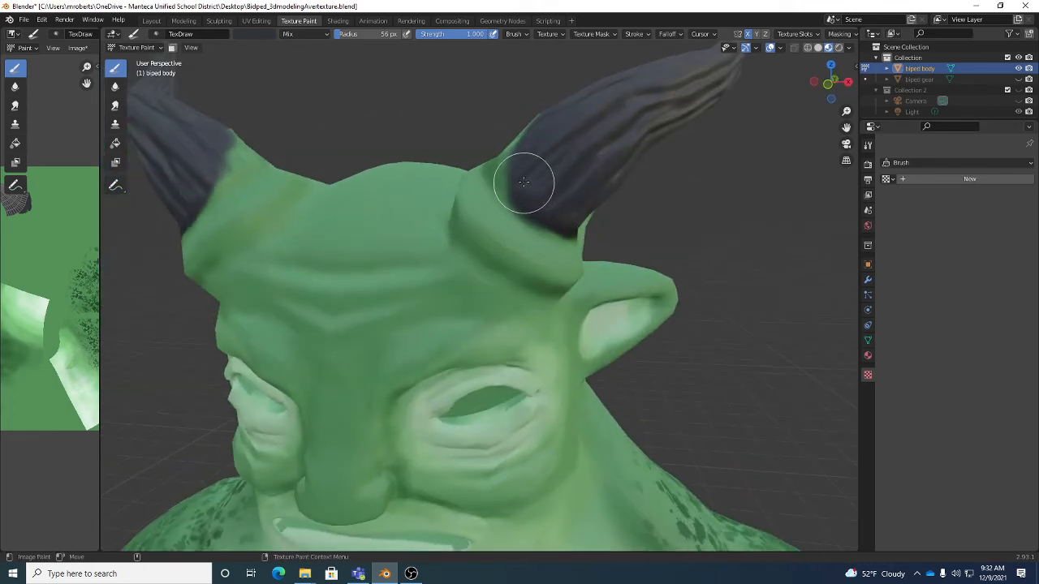
{"action": "mouse_move", "coordinate": [528, 181]}
{"action": "middle_mouse_down"}
{"action": "mouse_move", "coordinate": [508, 188]}
{"action": "mouse_move", "coordinate": [575, 188]}
{"action": "middle_mouse_up"}
- Paint dark grey around the inner and rear sides of the horn base to cover the remaining green above the fold
{"action": "mouse_move", "coordinate": [542, 194]}
{"action": "left_mouse_down"}
{"action": "mouse_move", "coordinate": [503, 155]}
{"action": "mouse_move", "coordinate": [549, 208]}
{"action": "mouse_move", "coordinate": [529, 111]}
{"action": "left_mouse_up"}
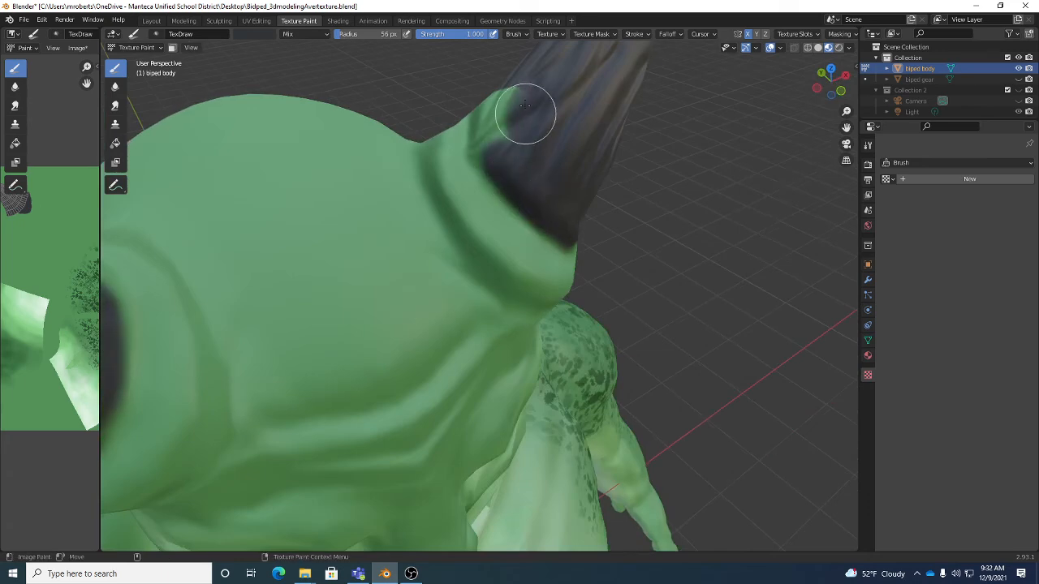
{"action": "mouse_move", "coordinate": [528, 112]}
{"action": "middle_mouse_down"}
{"action": "mouse_move", "coordinate": [548, 139]}
{"action": "mouse_move", "coordinate": [463, 151]}
{"action": "middle_mouse_up"}
{"action": "mouse_move", "coordinate": [463, 151]}
{"action": "left_mouse_down"}
{"action": "mouse_move", "coordinate": [475, 203]}
{"action": "mouse_move", "coordinate": [512, 192]}
{"action": "mouse_move", "coordinate": [457, 203]}
{"action": "mouse_move", "coordinate": [429, 185]}
{"action": "left_mouse_up"}
{"action": "middle_click_drag", "start_coordinate": [429, 186], "coordinate": [452, 181]}
{"action": "mouse_move", "coordinate": [453, 181]}
{"action": "left_mouse_down"}
{"action": "mouse_move", "coordinate": [413, 244]}
{"action": "mouse_move", "coordinate": [502, 192]}
{"action": "left_mouse_up"}
{"action": "middle_click_drag", "start_coordinate": [503, 192], "coordinate": [424, 235]}
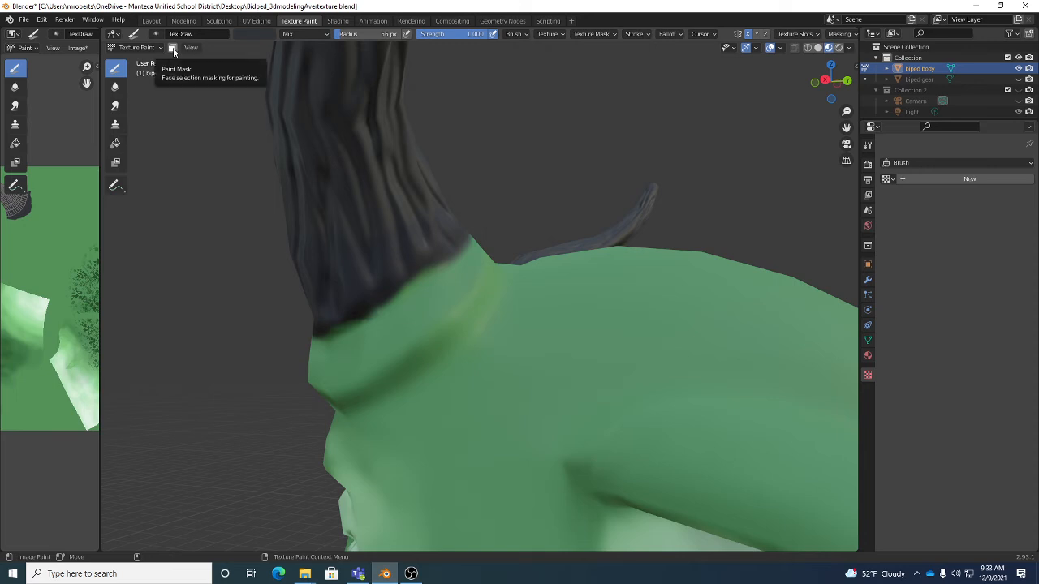
{"action": "middle_click_drag", "start_coordinate": [335, 176], "coordinate": [390, 203]}
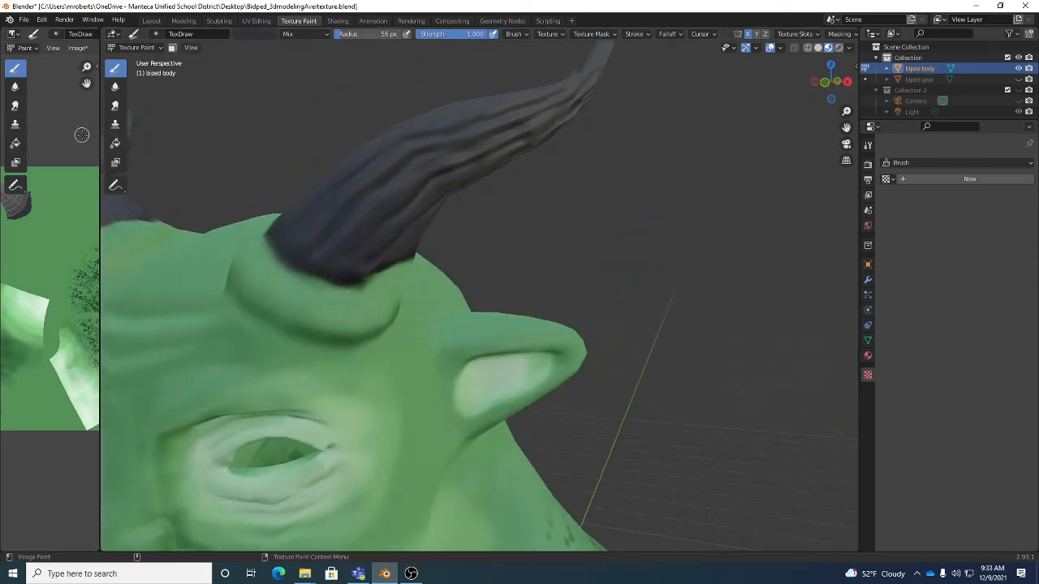
- Check the whole creature with its finished dark grey horns and save the Blender file
{"action": "scroll", "coordinate": [463, 212], "scroll_direction": "down", "scroll_amount": 6}
{"action": "mouse_move", "coordinate": [465, 181]}
{"action": "middle_mouse_down"}
{"action": "mouse_move", "coordinate": [472, 203]}
{"action": "mouse_move", "coordinate": [586, 126]}
{"action": "middle_mouse_up"}
{"action": "left_click_drag", "start_coordinate": [586, 126], "coordinate": [560, 166], "text": "alt"}
{"action": "scroll", "coordinate": [569, 191], "scroll_direction": "down", "scroll_amount": 2}
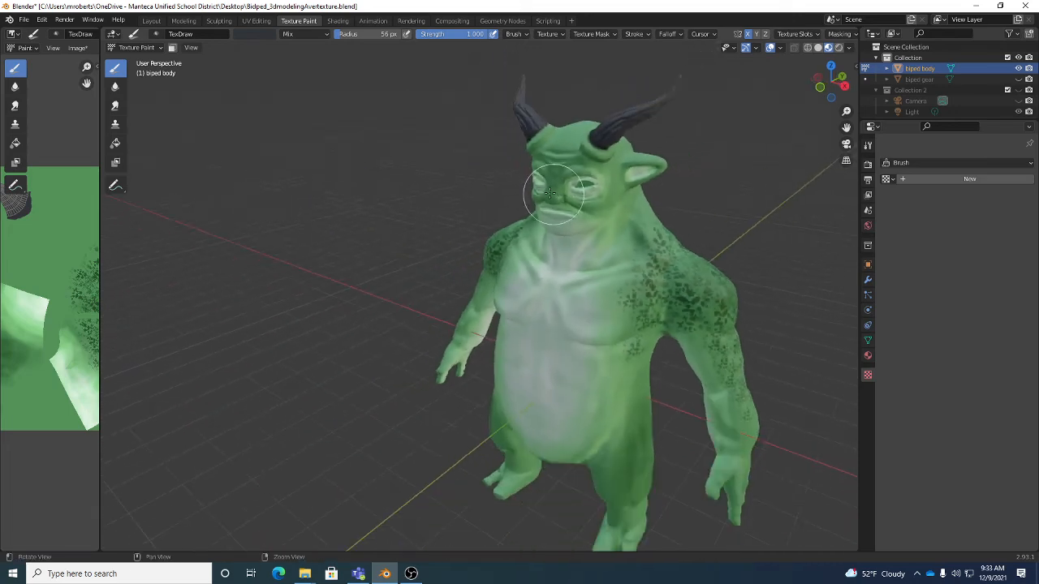
{"action": "middle_click_drag", "start_coordinate": [601, 195], "coordinate": [502, 192], "text": "alt"}
{"action": "left_click_drag", "start_coordinate": [502, 192], "coordinate": [500, 184], "text": "alt"}
{"action": "middle_click_drag", "start_coordinate": [497, 185], "coordinate": [513, 181], "text": "alt"}
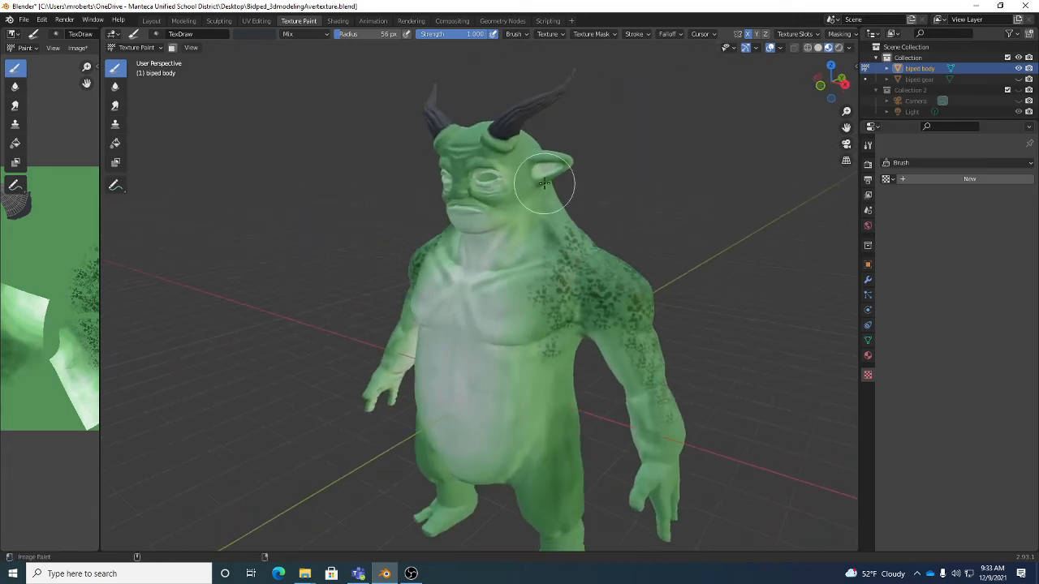
{"action": "key", "text": "ctrl+s"}
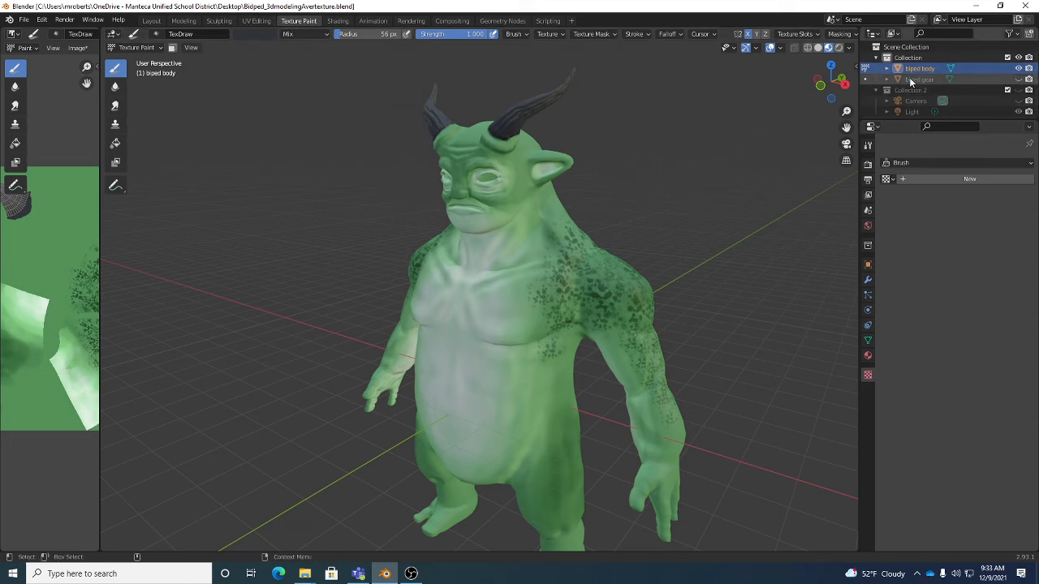
- Unhide the biped gear, hide the biped body, and make the gear the active object in Object Mode with its material settings shown
{"action": "left_click", "coordinate": [1019, 79]}
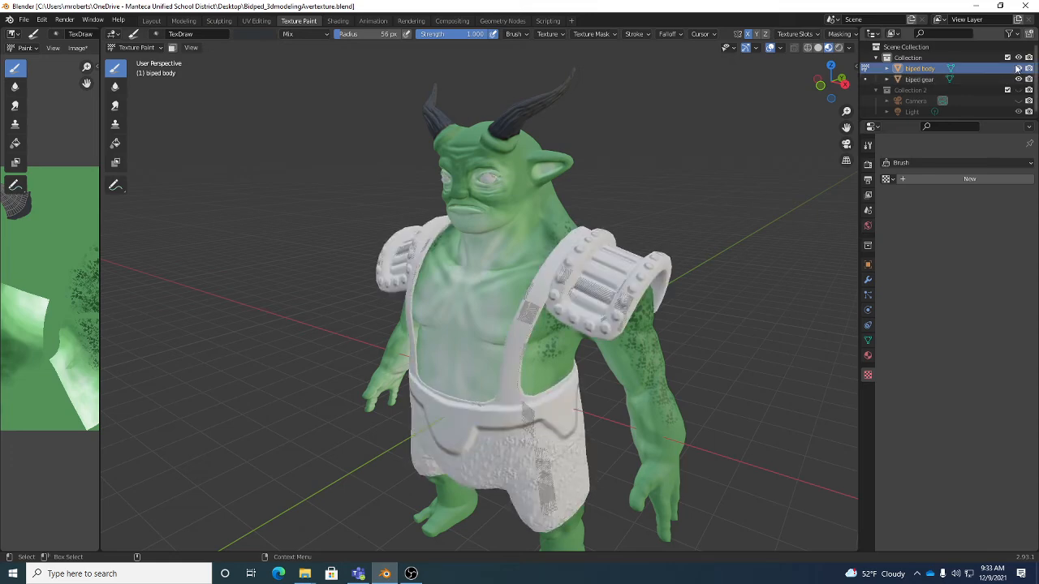
{"action": "left_click", "coordinate": [1018, 69]}
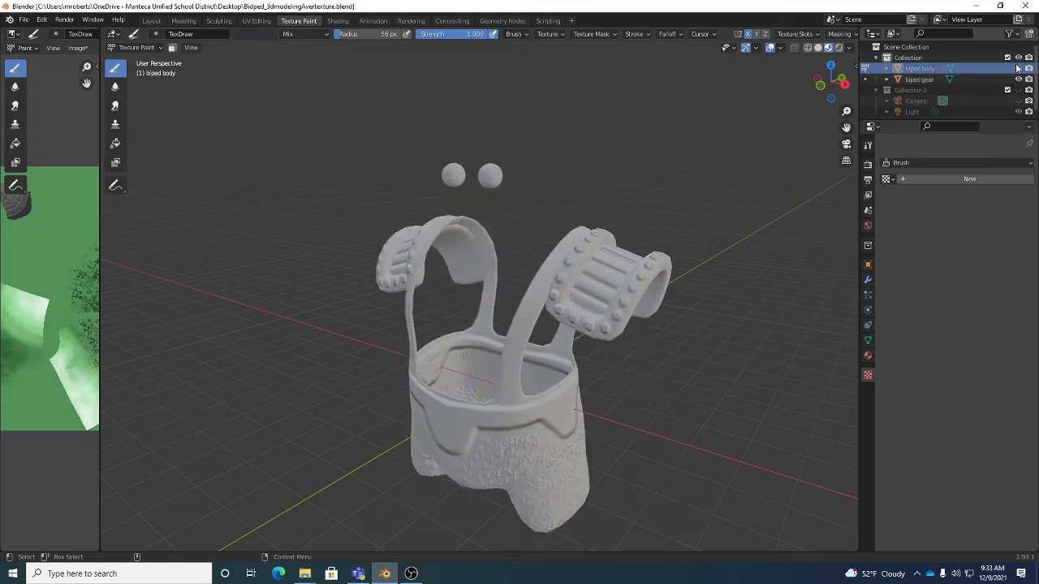
{"action": "left_click", "coordinate": [922, 82]}
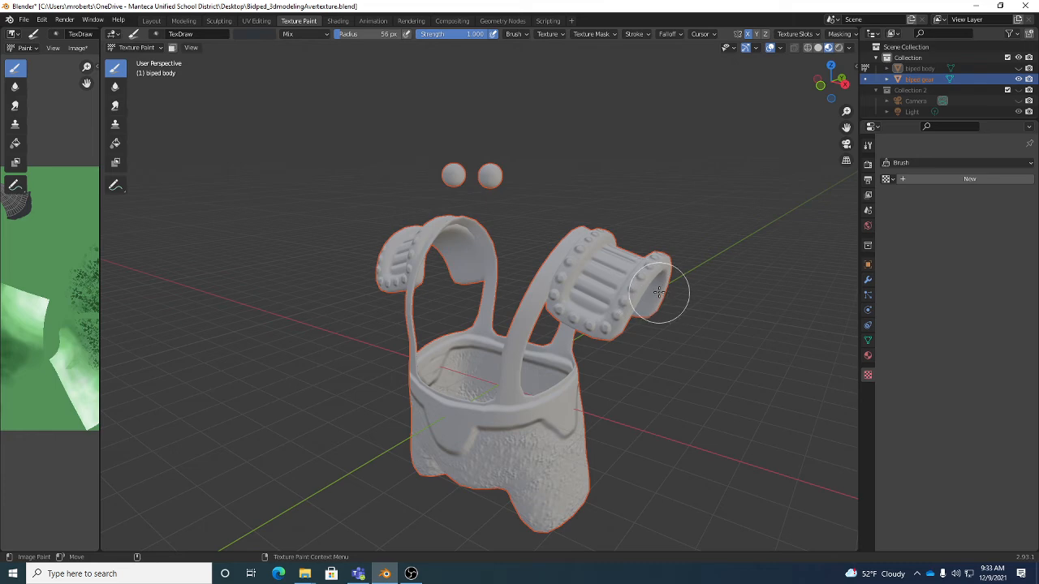
{"action": "key", "text": "Tab"}
{"action": "middle_click_drag", "start_coordinate": [614, 290], "coordinate": [589, 258]}
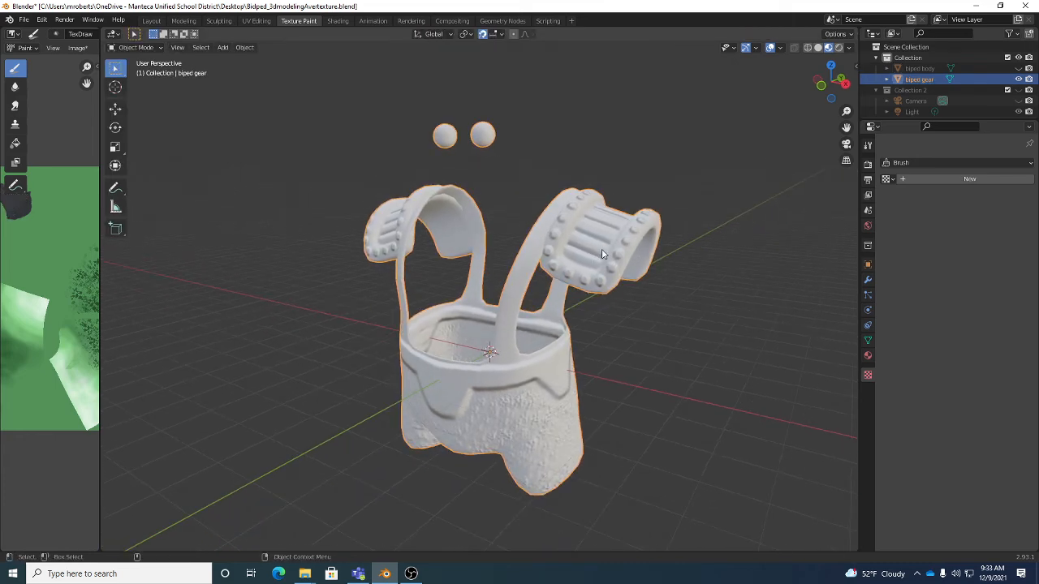
{"action": "left_click", "coordinate": [867, 356]}
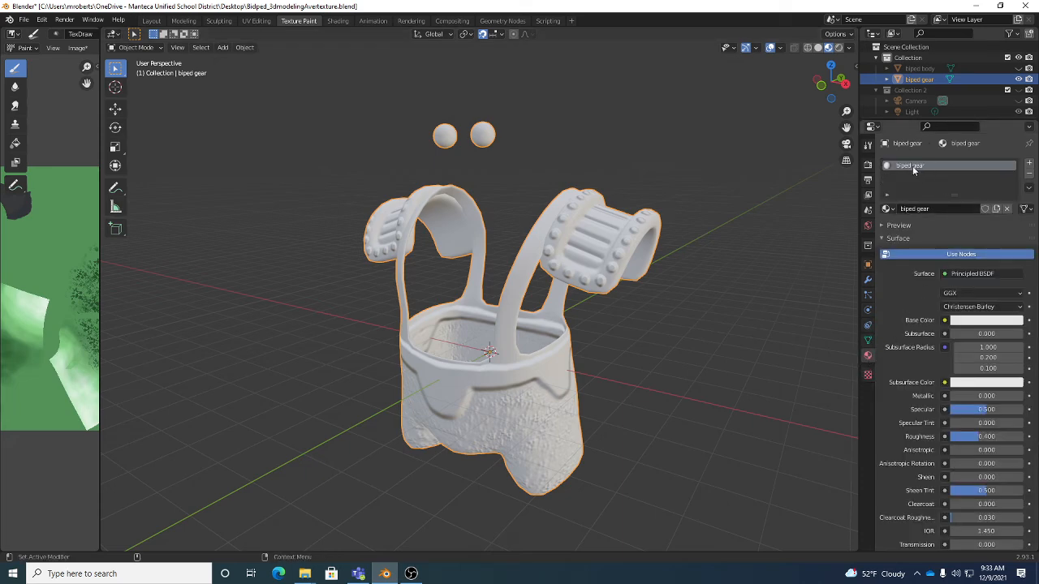
{"action": "left_click", "coordinate": [996, 208]}
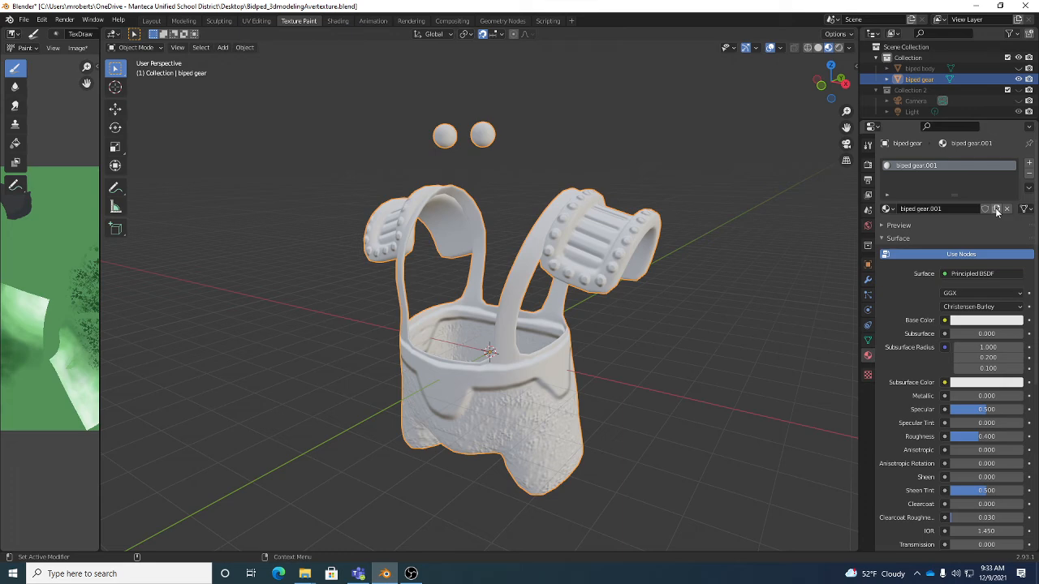
{"action": "left_click", "coordinate": [1006, 208]}
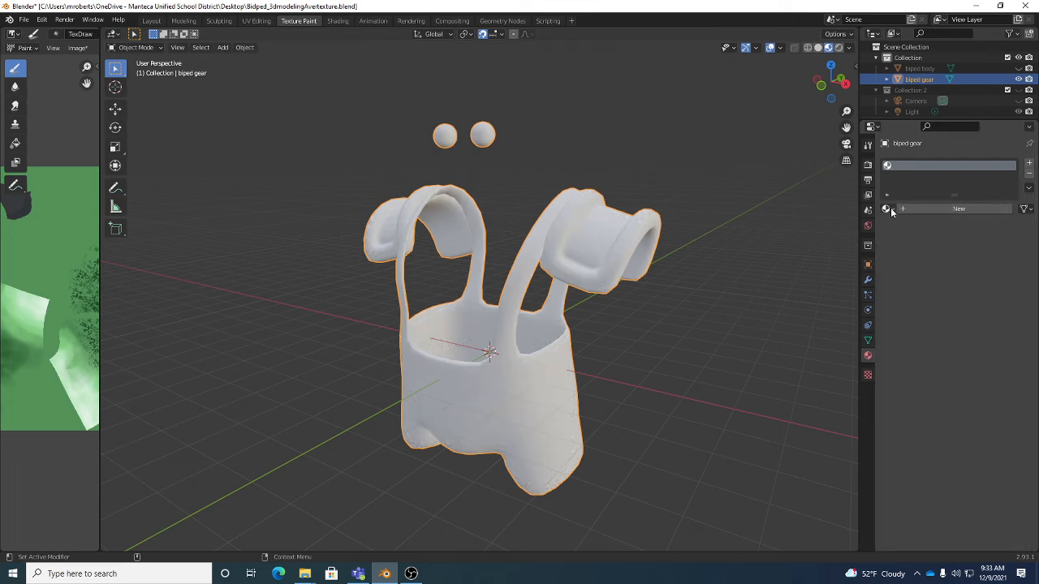
{"action": "key", "text": "ctrl+z"}
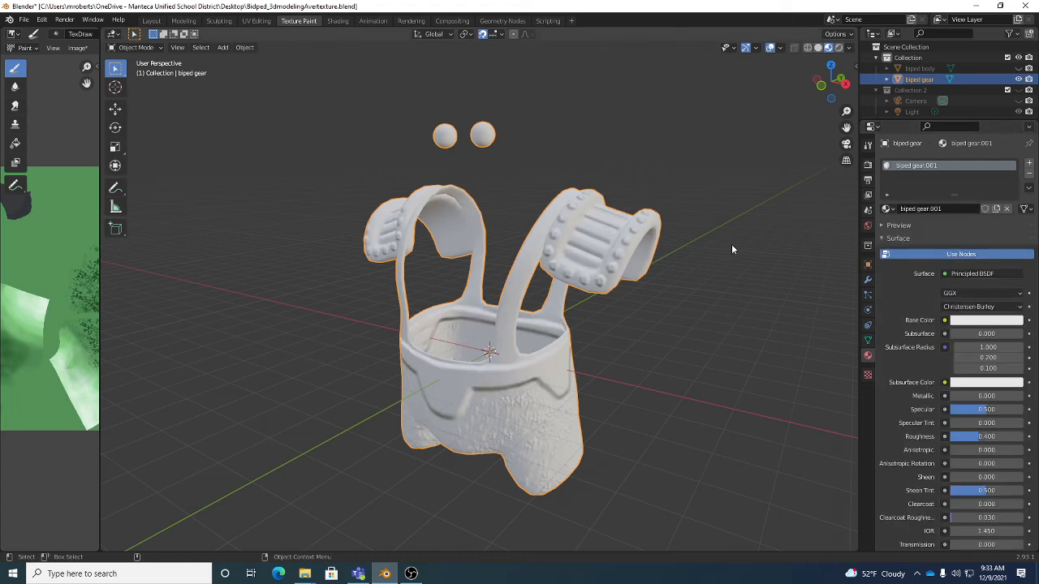
{"action": "key", "text": "ctrl+z"}
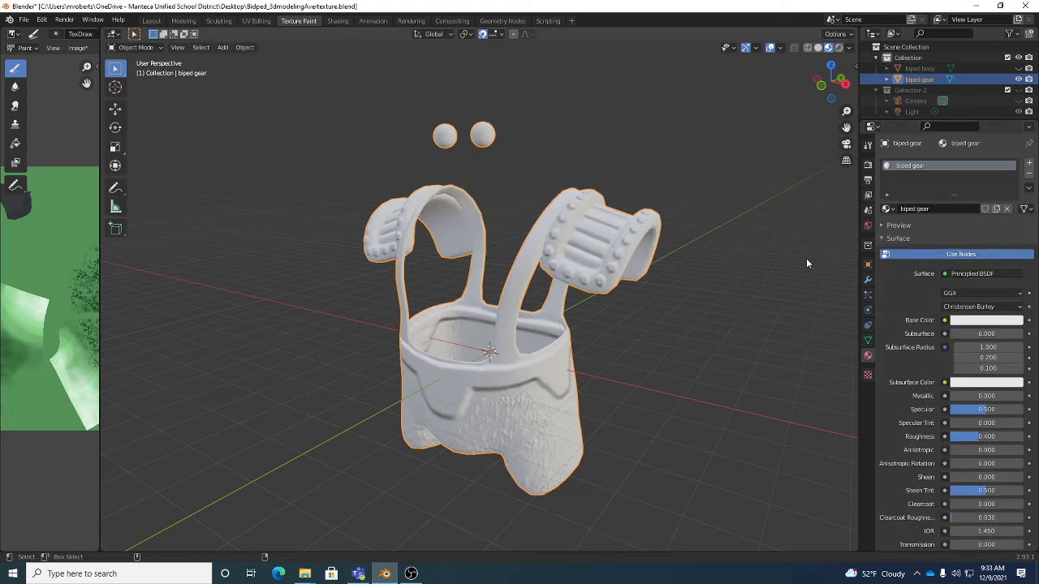
- Connect an Image Texture to the Base Color of the biped gear material
{"action": "left_click", "coordinate": [943, 209]}
{"action": "left_click_drag", "start_coordinate": [943, 209], "coordinate": [902, 209]}
{"action": "left_click", "coordinate": [946, 321]}
{"action": "left_click", "coordinate": [945, 322]}
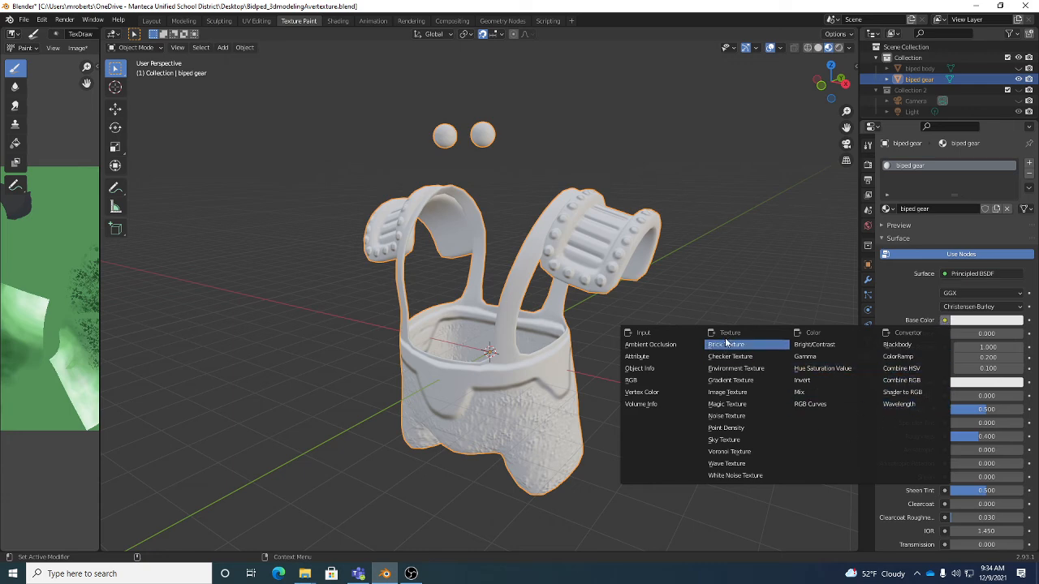
{"action": "left_click", "coordinate": [736, 394]}
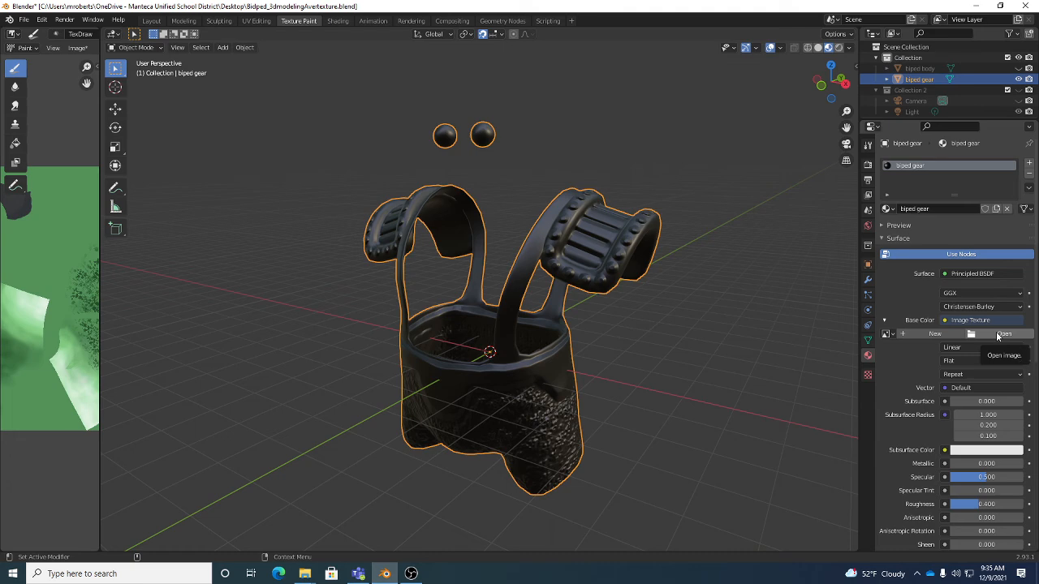
- Set up a new image for the gear's base color named biped gear, 2048 by 2048 px, with generated type Blank
{"action": "left_click", "coordinate": [932, 335]}
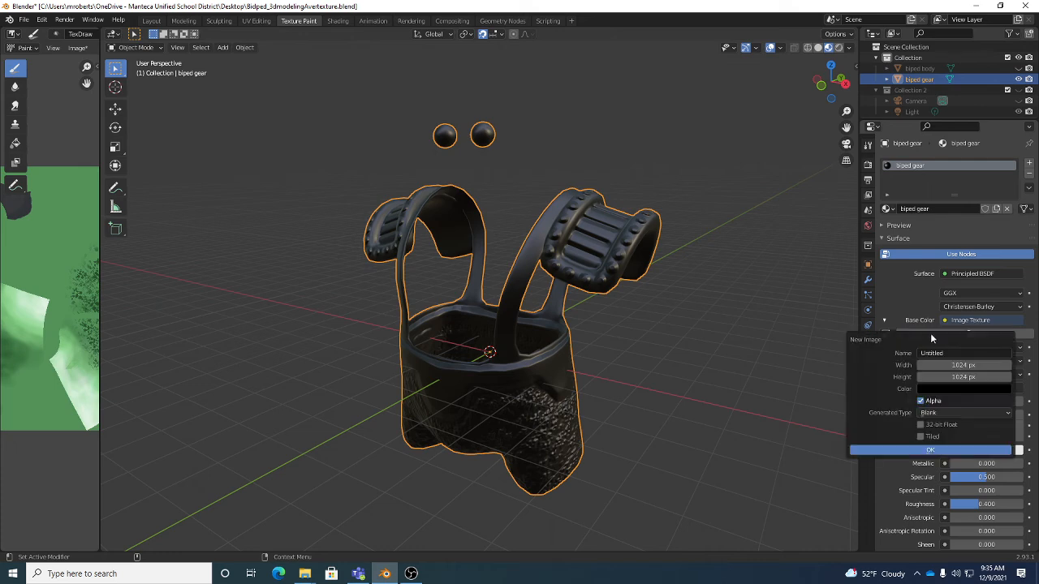
{"action": "left_click", "coordinate": [958, 352]}
{"action": "type", "text": "biped gear"}
{"action": "left_click", "coordinate": [978, 366]}
{"action": "type", "text": "2048"}
{"action": "key", "text": "Tab"}
{"action": "type", "text": "2048"}
{"action": "key", "text": "Tab"}
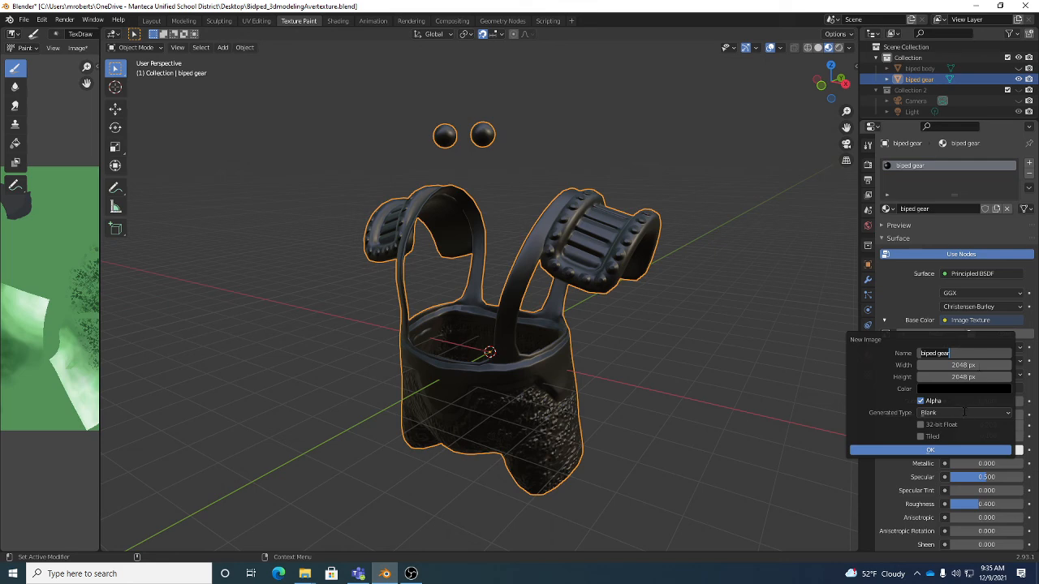
{"action": "left_click", "coordinate": [964, 412]}
{"action": "left_click", "coordinate": [962, 412]}
{"action": "left_click", "coordinate": [922, 422]}
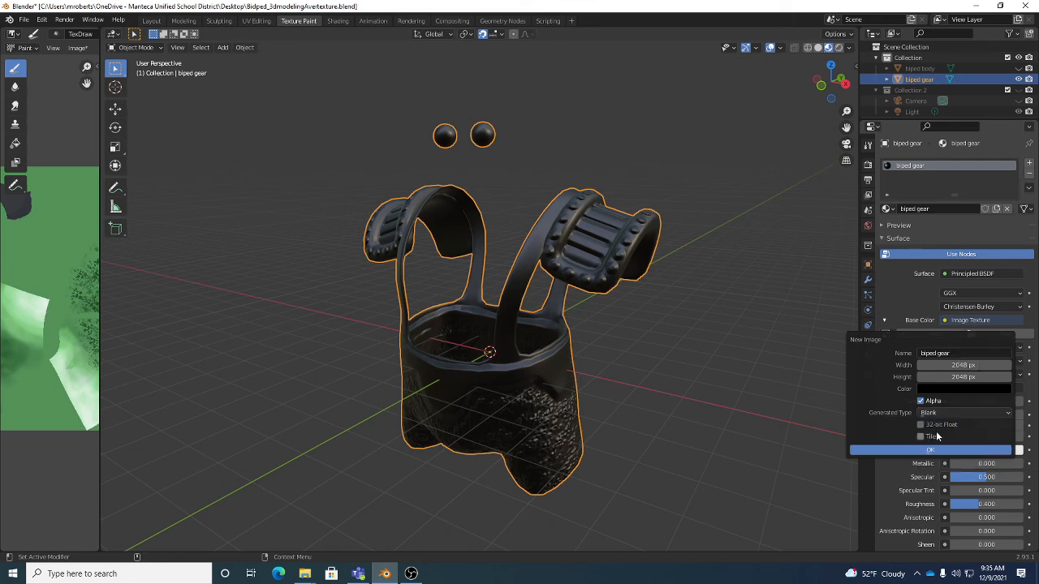
{"action": "left_click", "coordinate": [943, 415]}
- Set the new image's fill color to a muted brown, about H 0.084, S 0.293, V 0.391, and create the image
{"action": "left_click", "coordinate": [958, 390]}
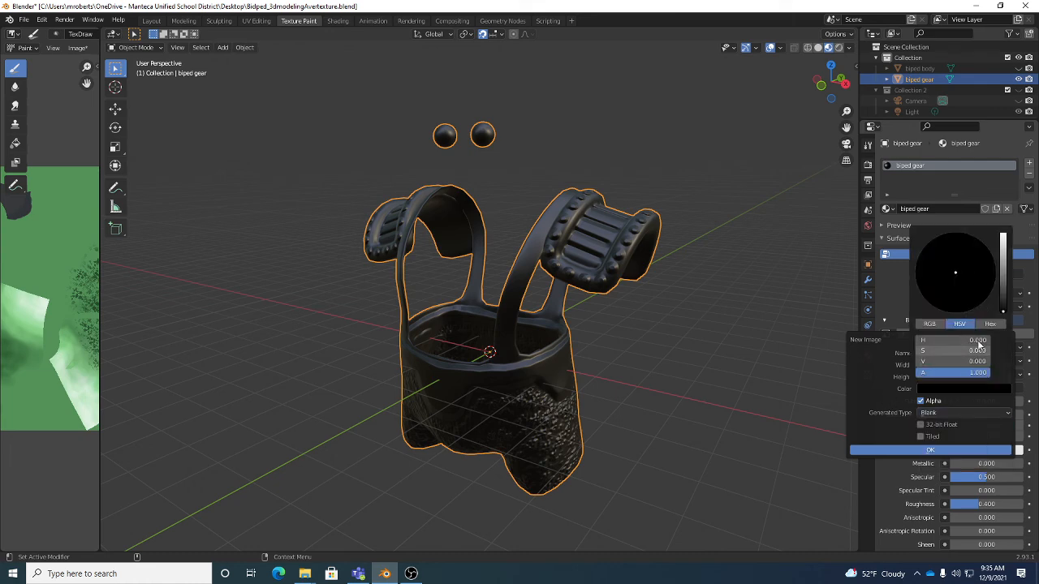
{"action": "left_click", "coordinate": [1003, 275]}
{"action": "left_click", "coordinate": [945, 286]}
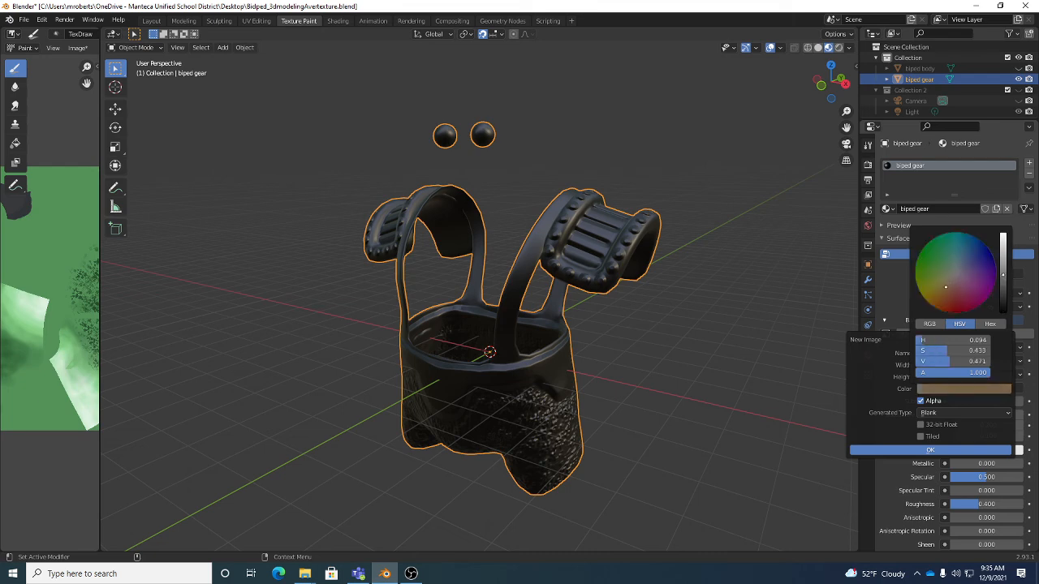
{"action": "left_click_drag", "start_coordinate": [946, 286], "coordinate": [949, 282]}
{"action": "left_click", "coordinate": [1005, 281]}
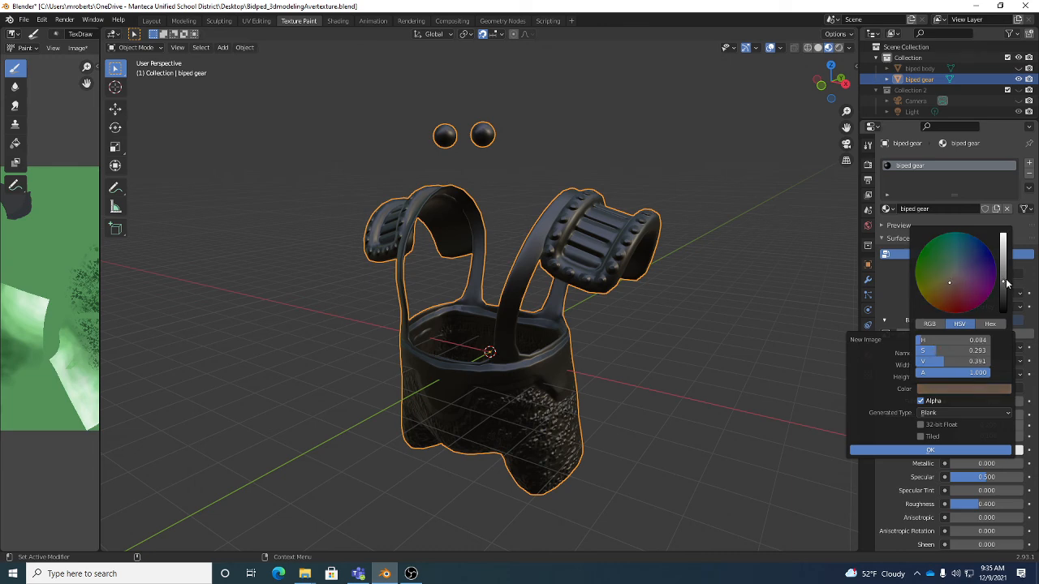
{"action": "left_click", "coordinate": [940, 451]}
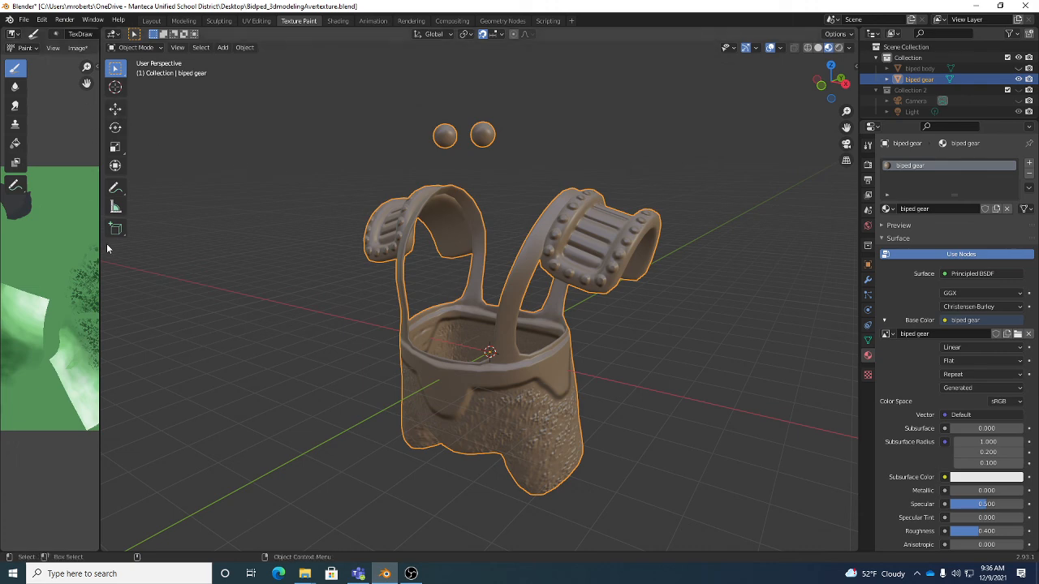
- Widen the image editor and display the biped gear image in it, with the tool settings shown
{"action": "left_click_drag", "start_coordinate": [100, 264], "coordinate": [371, 281]}
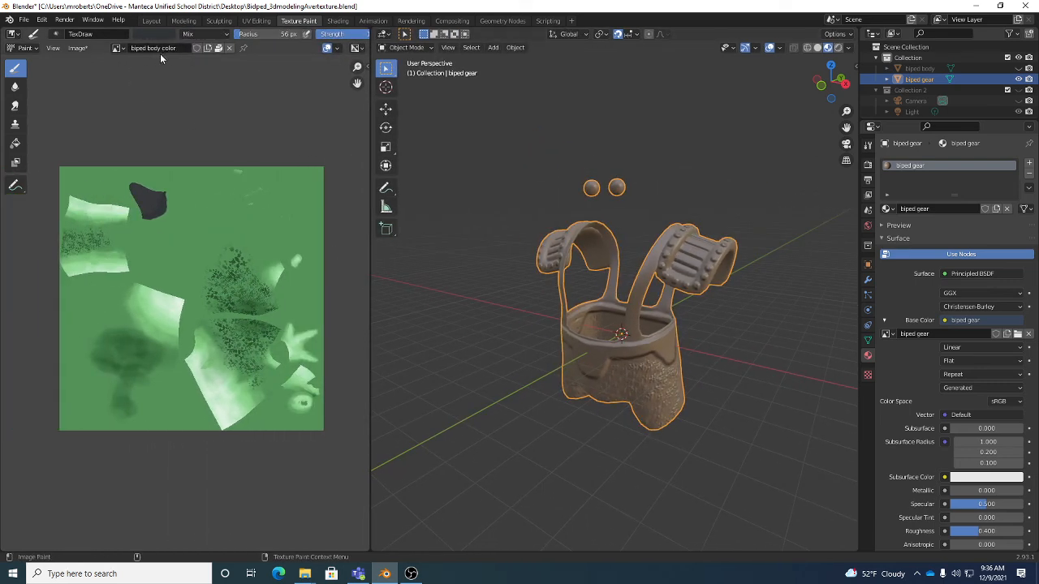
{"action": "left_click", "coordinate": [868, 145]}
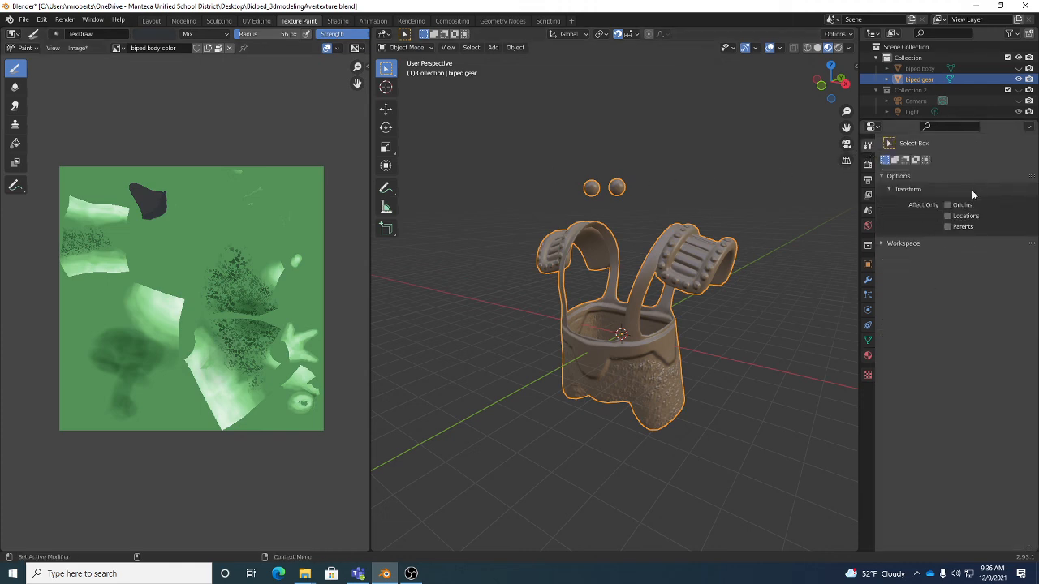
{"action": "left_click", "coordinate": [120, 48]}
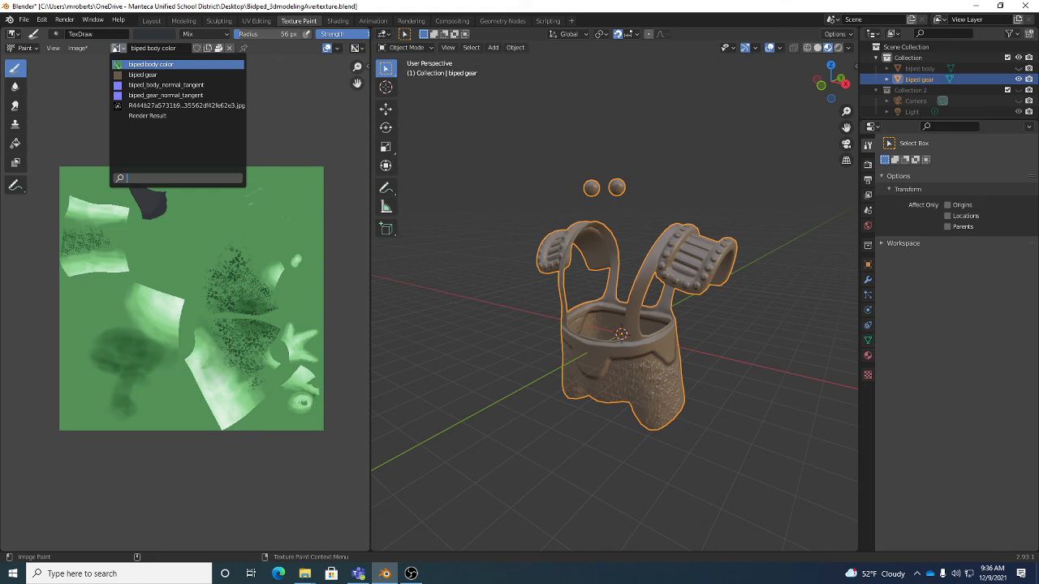
{"action": "left_click", "coordinate": [120, 49]}
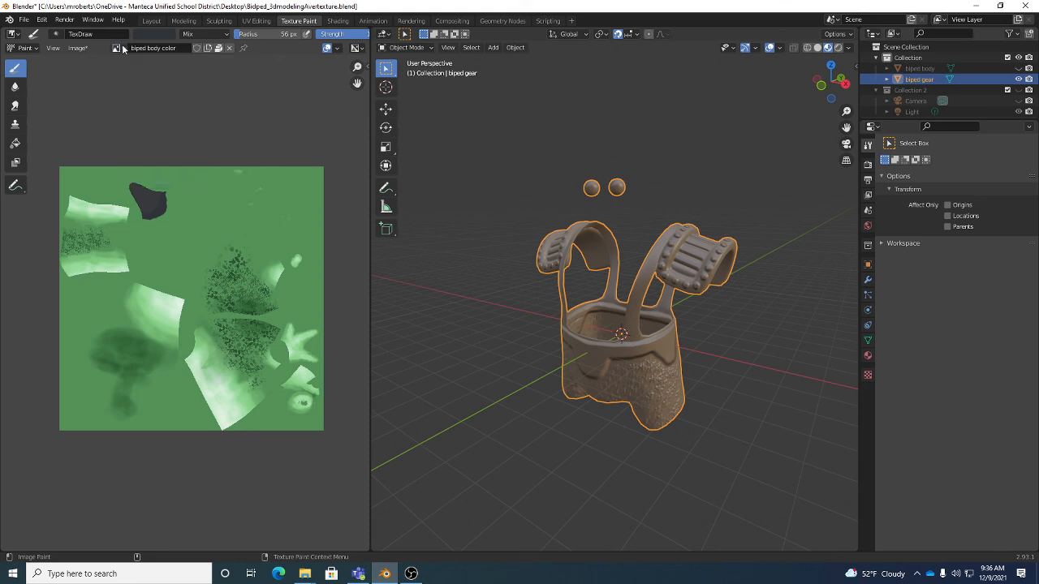
{"action": "left_click", "coordinate": [118, 47]}
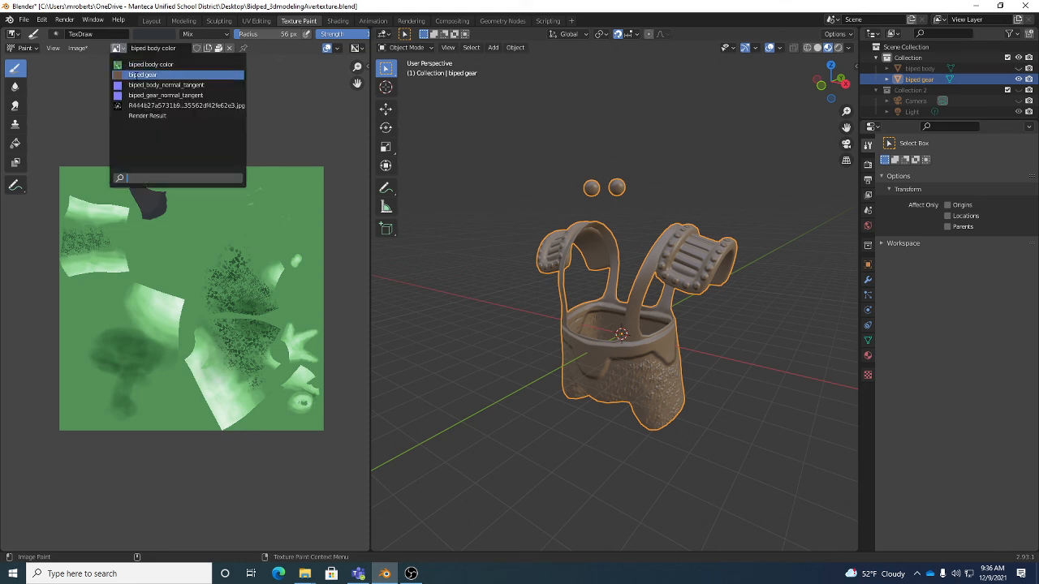
{"action": "left_click", "coordinate": [142, 75]}
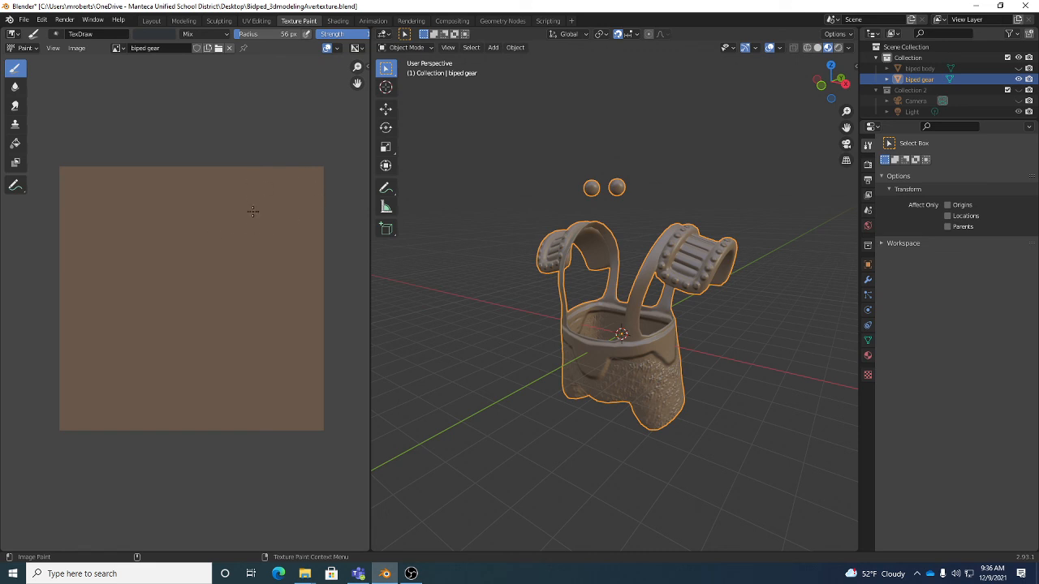
- Save the brown gear image to the Desktop folder as a PNG under the name biped gear color
{"action": "left_click", "coordinate": [77, 49]}
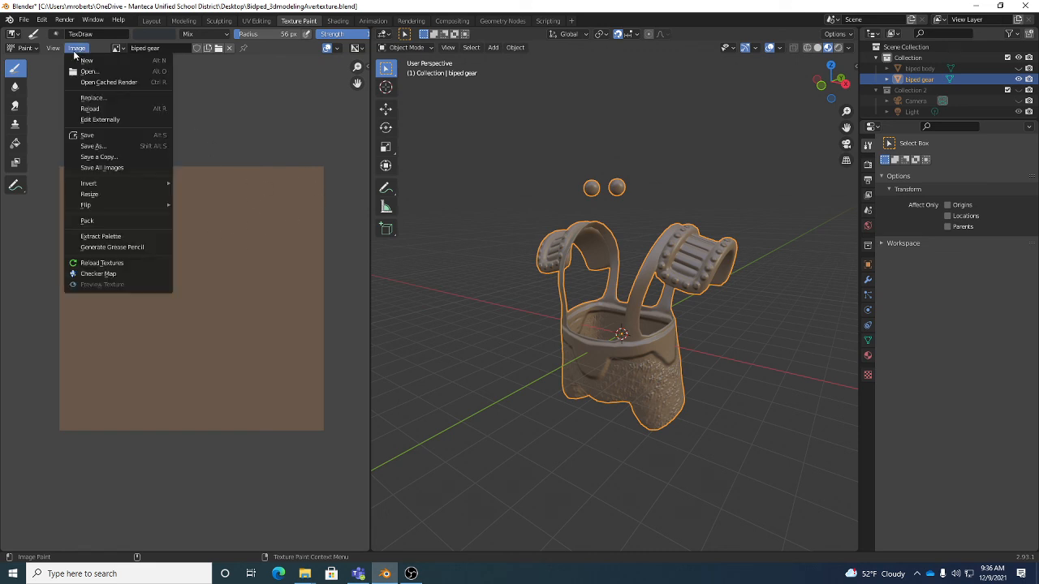
{"action": "left_click", "coordinate": [93, 147]}
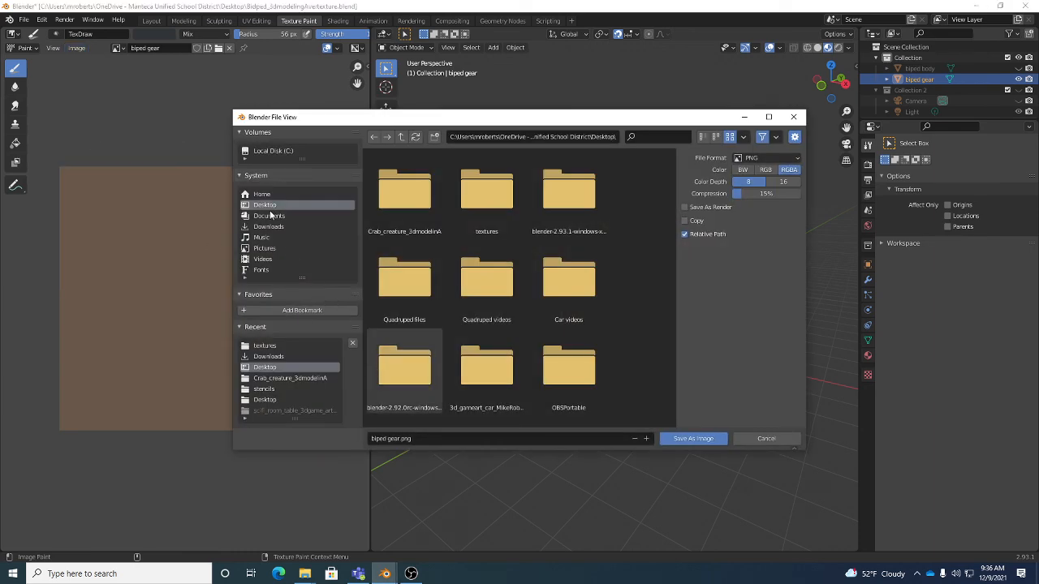
{"action": "scroll", "coordinate": [607, 330], "scroll_direction": "down", "scroll_amount": 10}
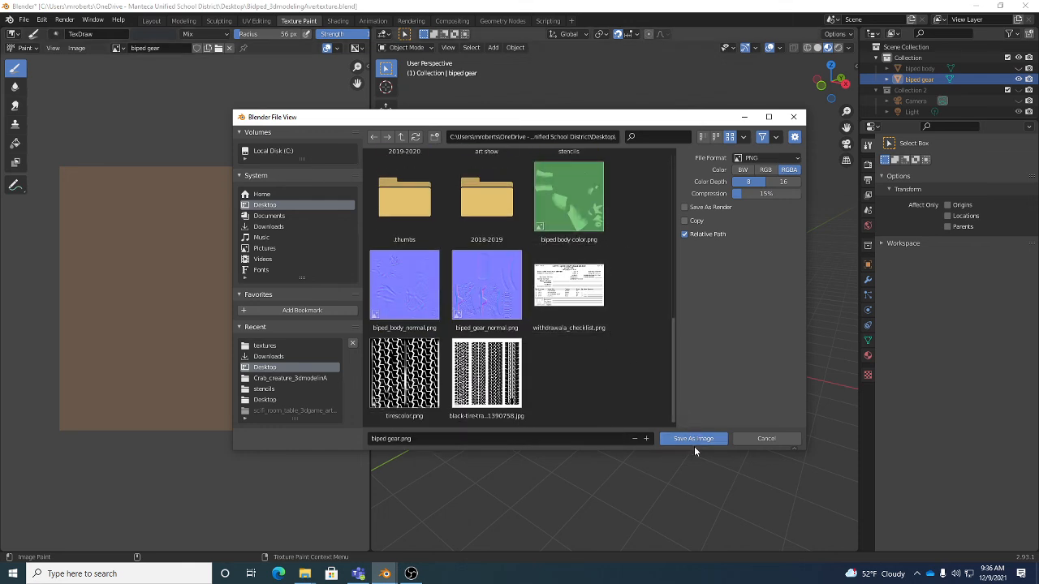
{"action": "left_click", "coordinate": [401, 437]}
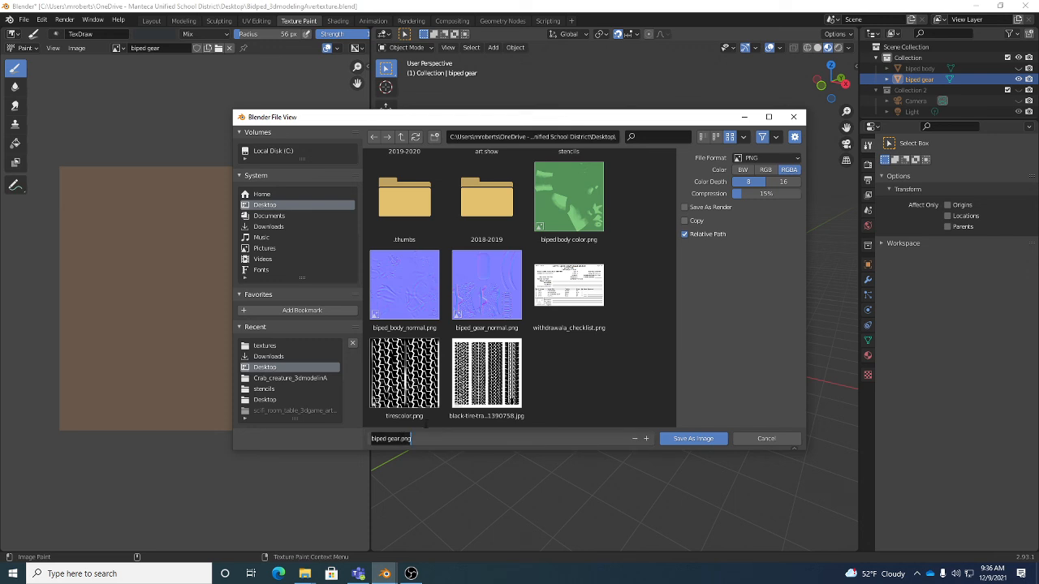
{"action": "key", "text": "End"}
{"action": "key", "text": "BackSpace"}
{"action": "key", "text": "BackSpace"}
{"action": "key", "text": "BackSpace"}
{"action": "key", "text": "BackSpace"}
{"action": "type", "text": "color"}
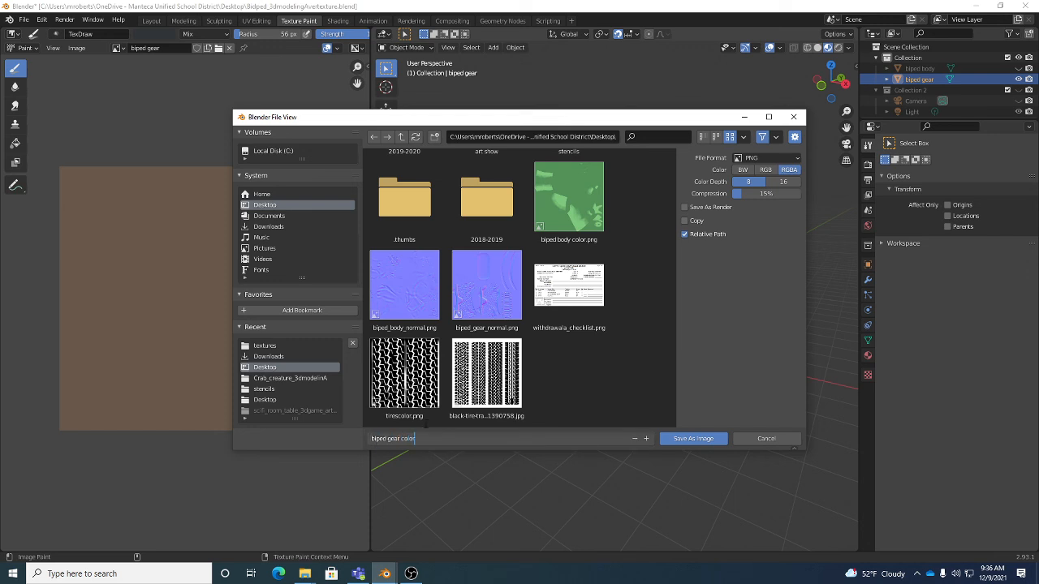
{"action": "key", "text": "Return"}
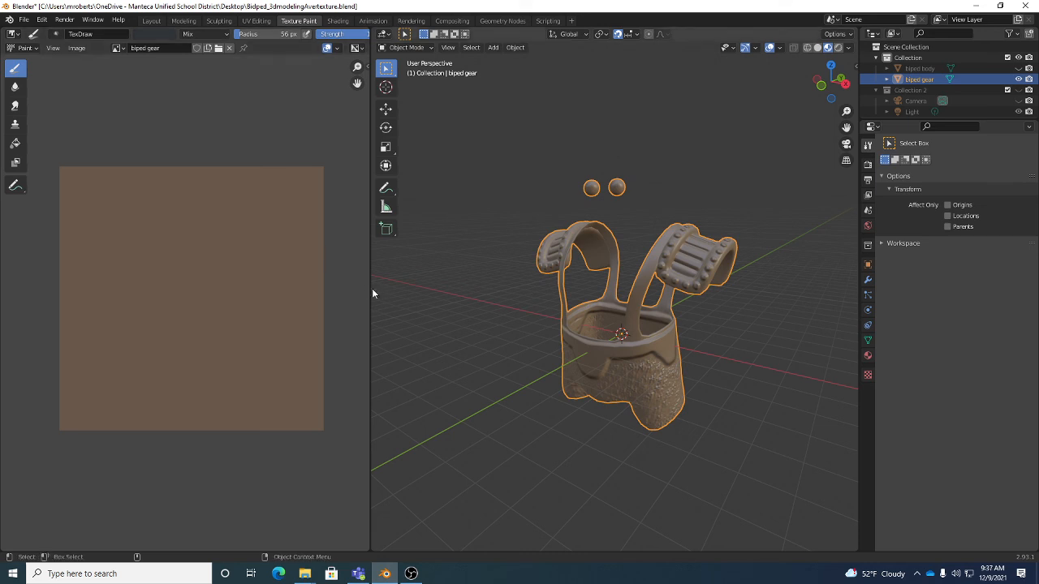
- Narrow the image editor, switch the gear to Texture Paint mode, and make the biped gear texture slot active
{"action": "left_click_drag", "start_coordinate": [370, 295], "coordinate": [120, 280]}
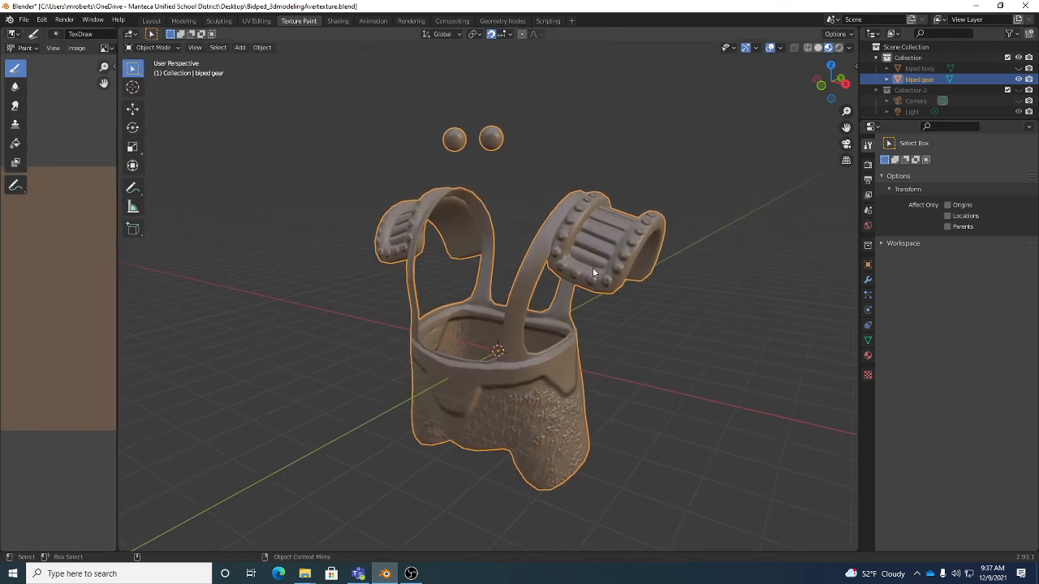
{"action": "key", "text": "ctrl+z"}
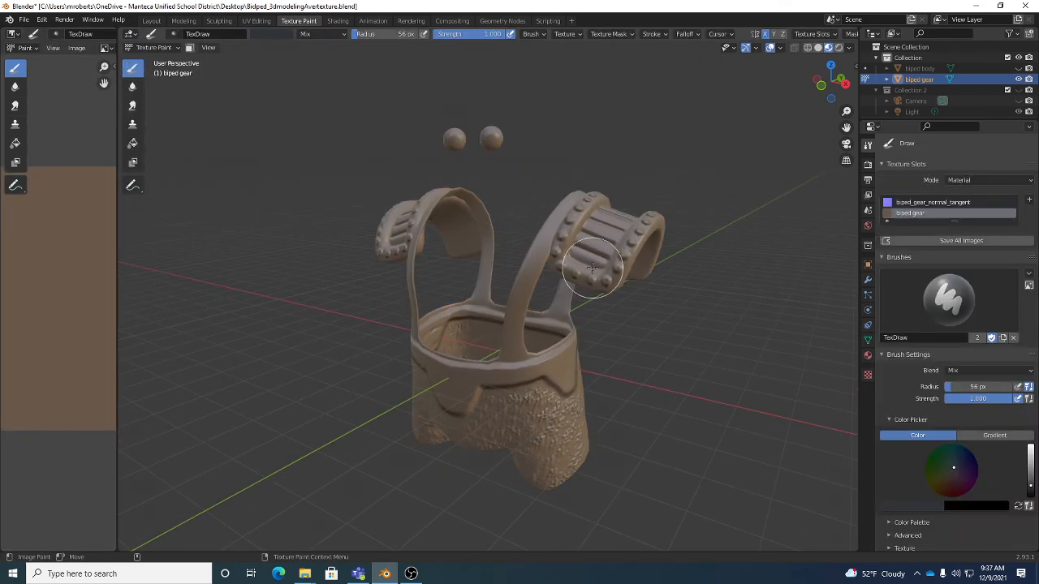
{"action": "left_click", "coordinate": [933, 202]}
{"action": "left_click", "coordinate": [923, 213]}
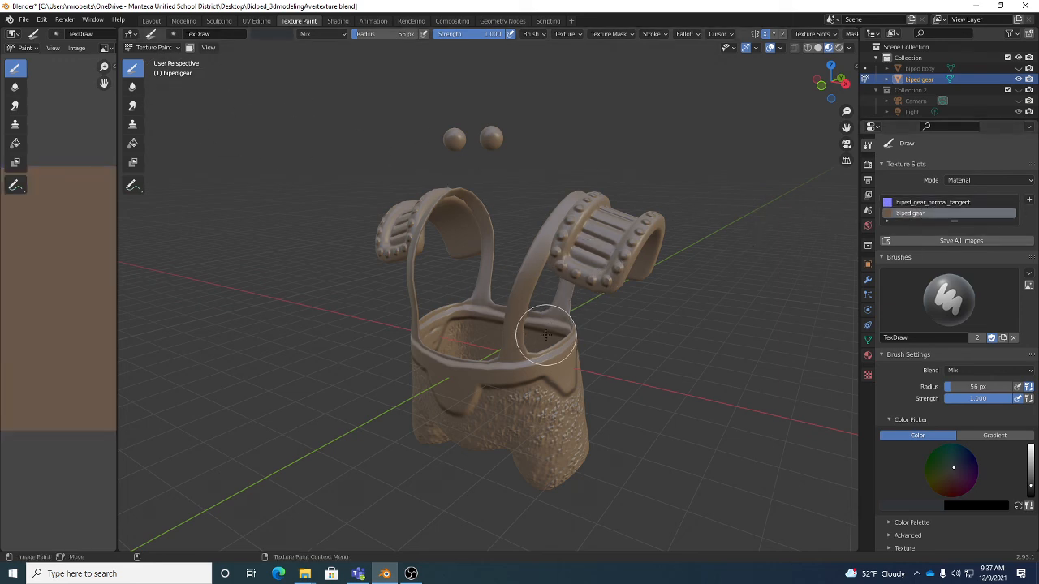
- Toggle the Automatically Pack Into .blend option for external data and save the Blender file
{"action": "left_click", "coordinate": [24, 20]}
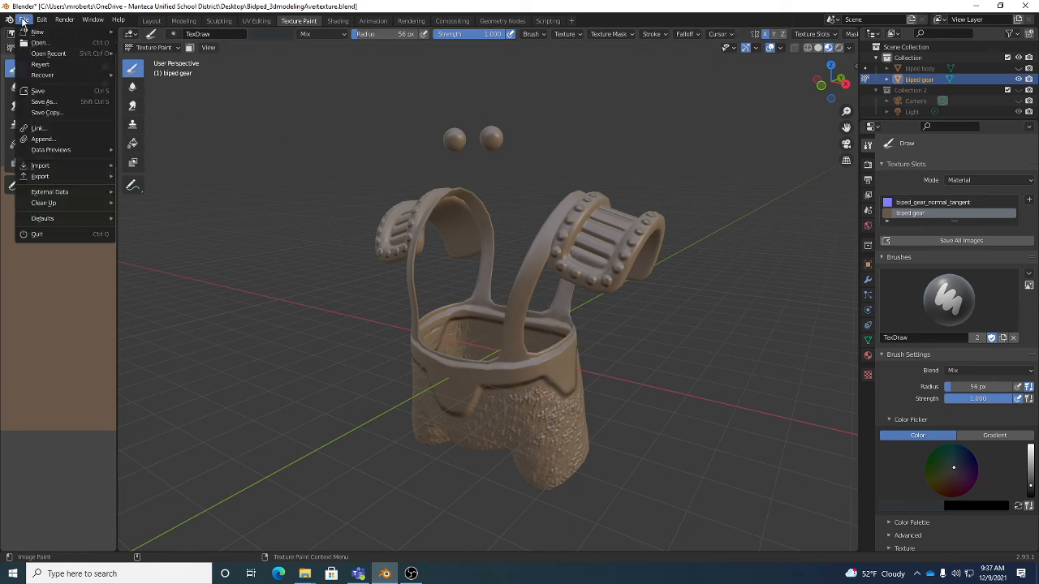
{"action": "mouse_move", "coordinate": [50, 192]}
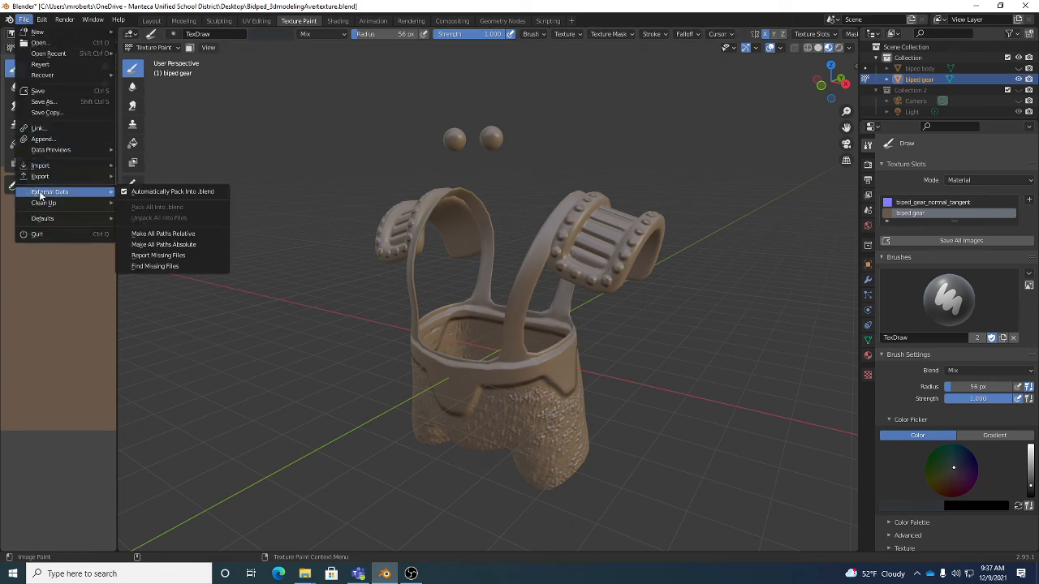
{"action": "left_click", "coordinate": [187, 191]}
{"action": "key", "text": "ctrl+s"}
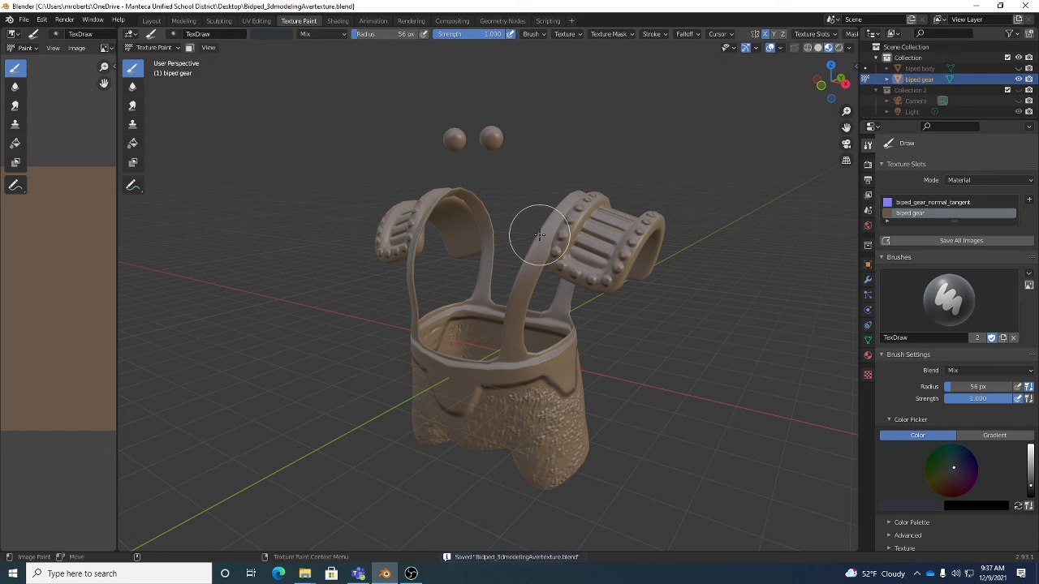